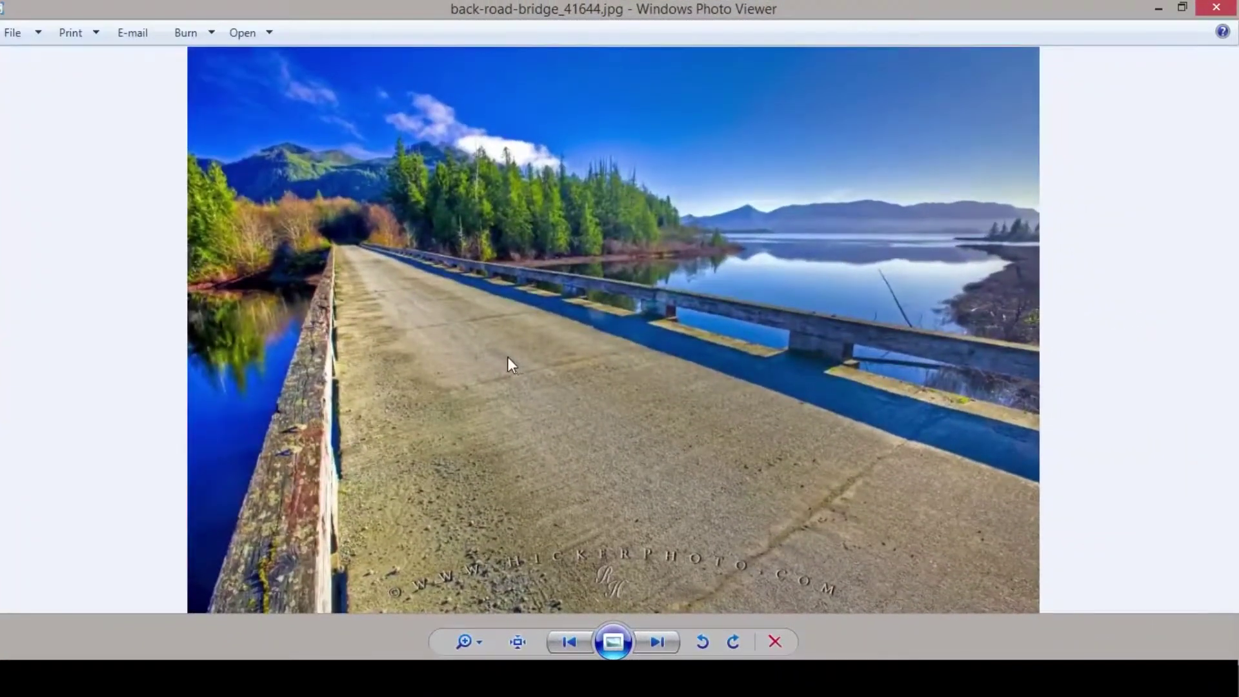
- Step through the source photos: a bridge over a lake and a white car on a hillside road
key("Right")
key("Right")
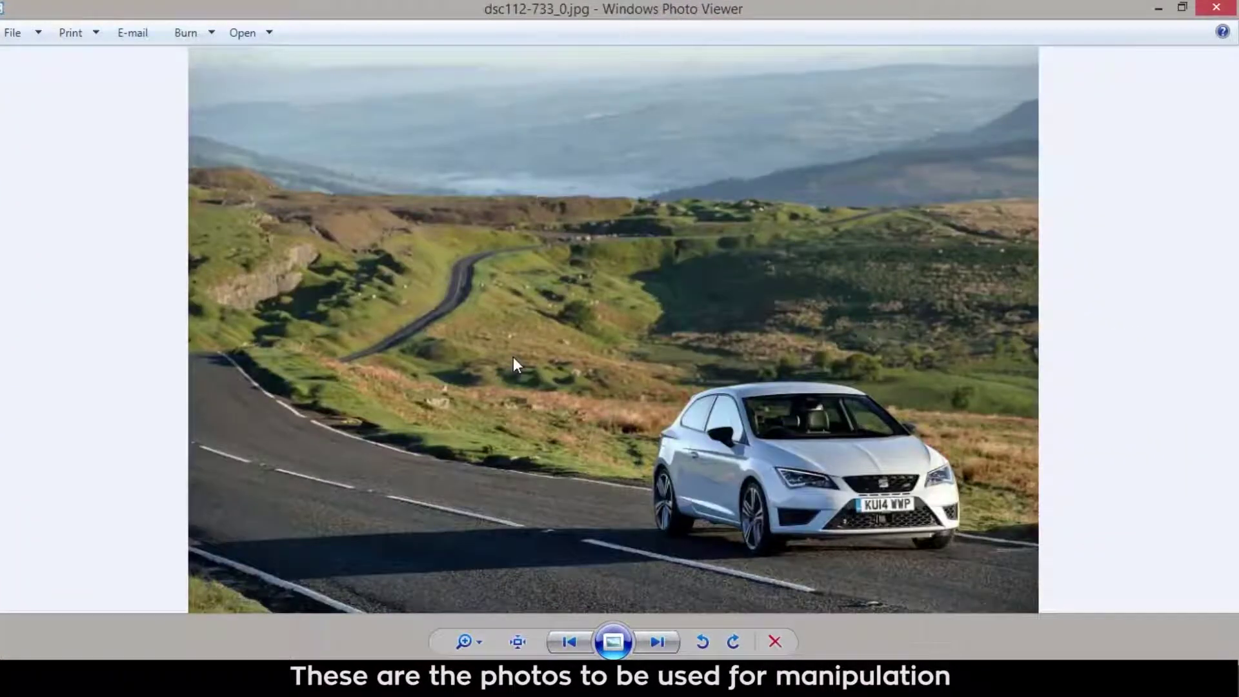
key("Right")
key("Right")
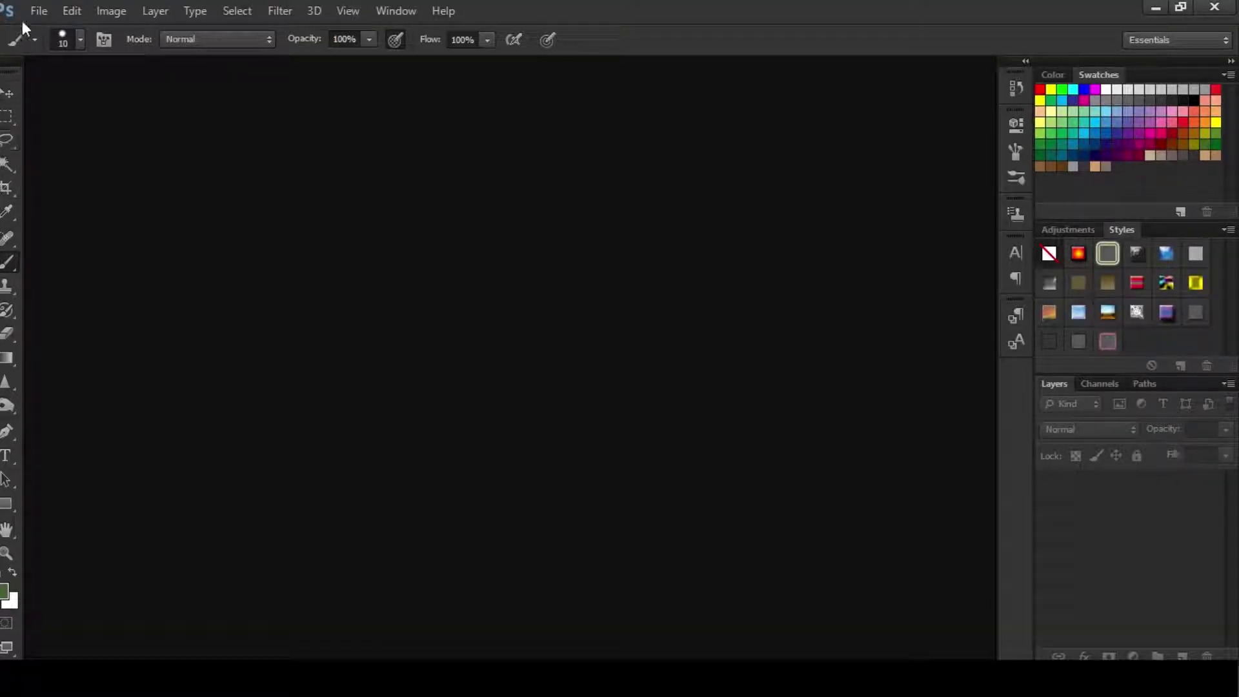
- Create a new document in pixels, 1920 wide by 1080 high at 300 ppi
left_click(39, 11)
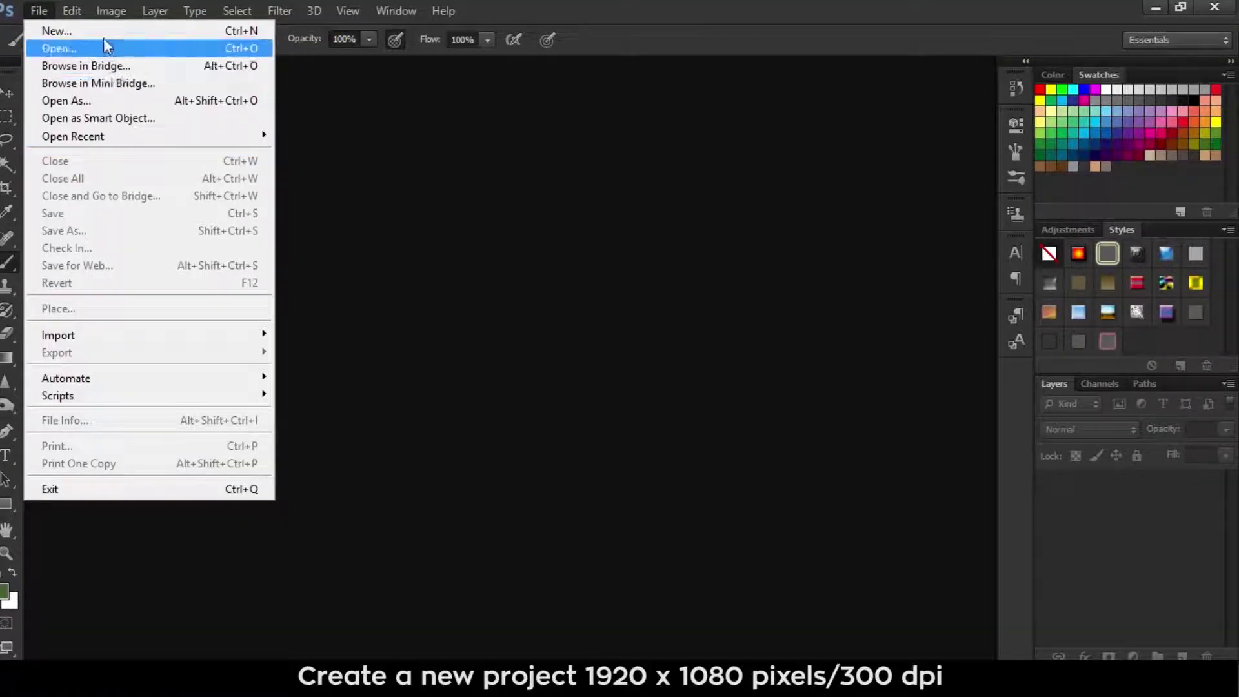
left_click(55, 31)
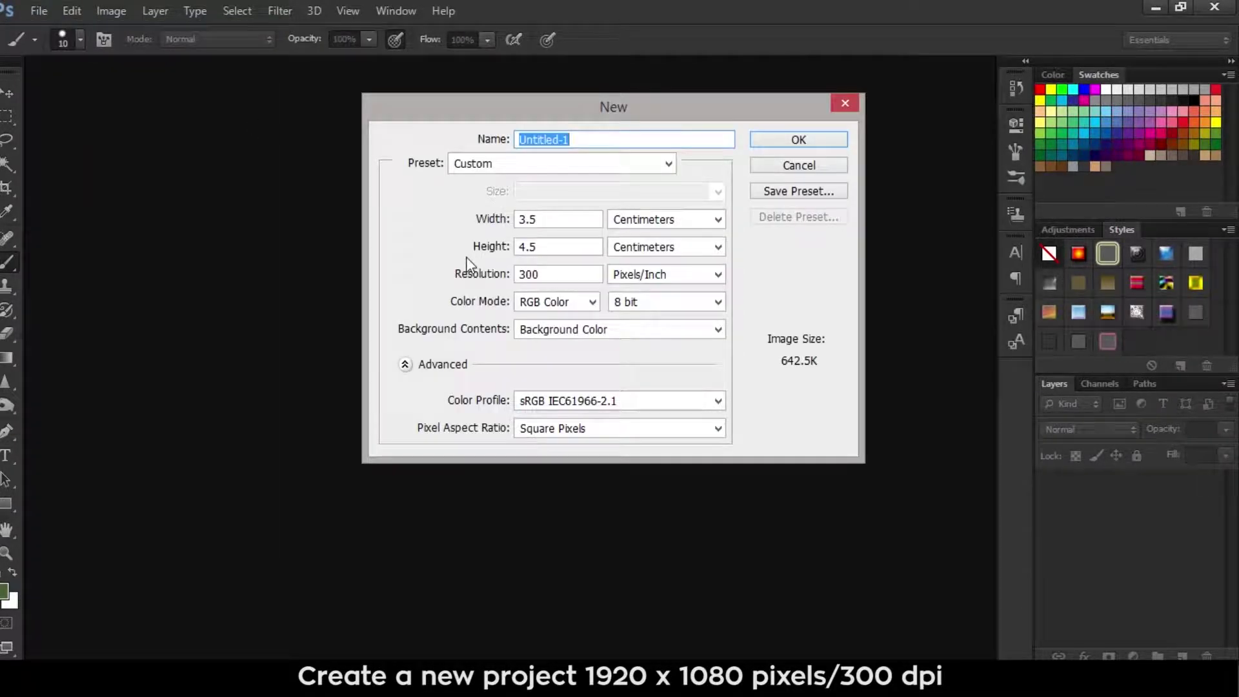
left_click(651, 219)
left_click(639, 238)
left_click_drag(564, 219, 483, 223)
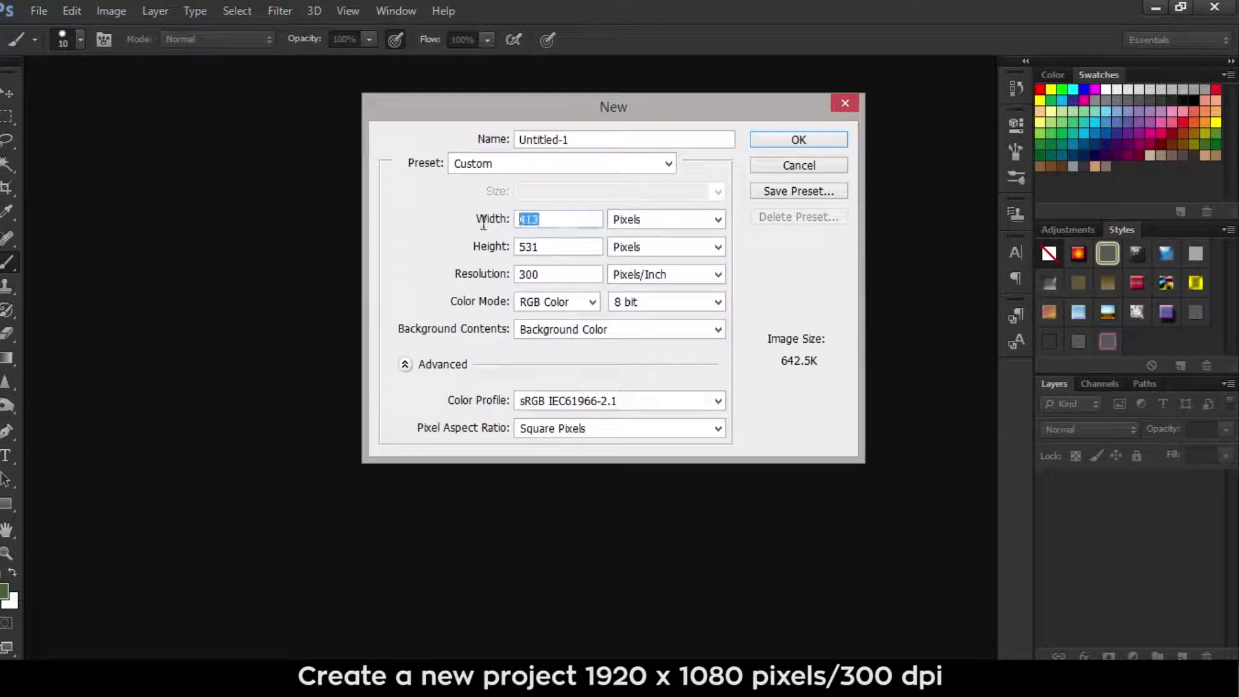
type("20")
key("Tab")
key("Tab")
type("1")
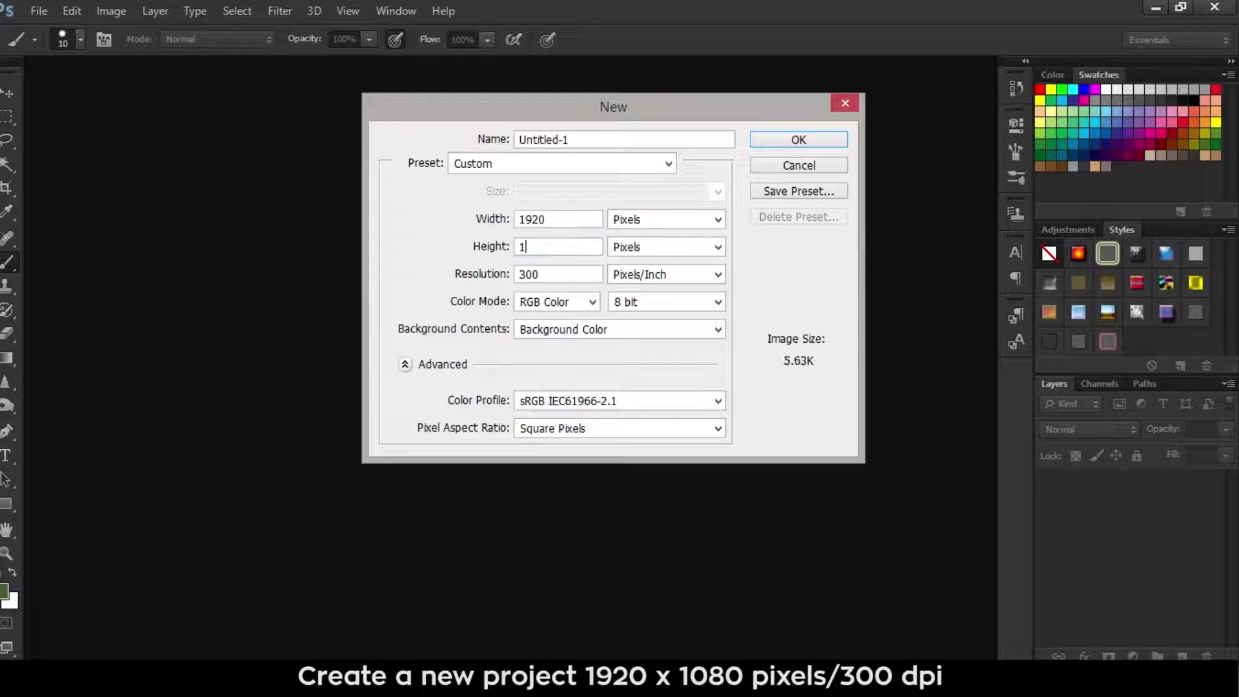
key("Tab")
key("Tab")
key("Tab")
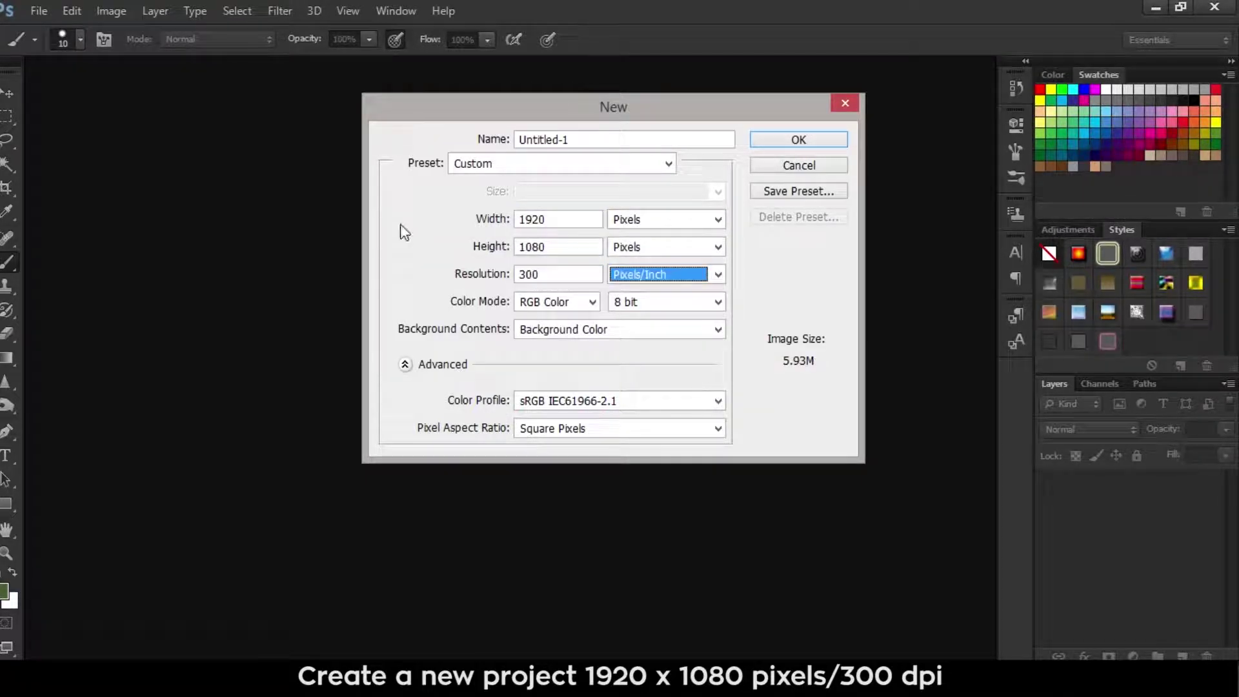
key("Tab")
key("Tab")
key("Tab")
key("Tab")
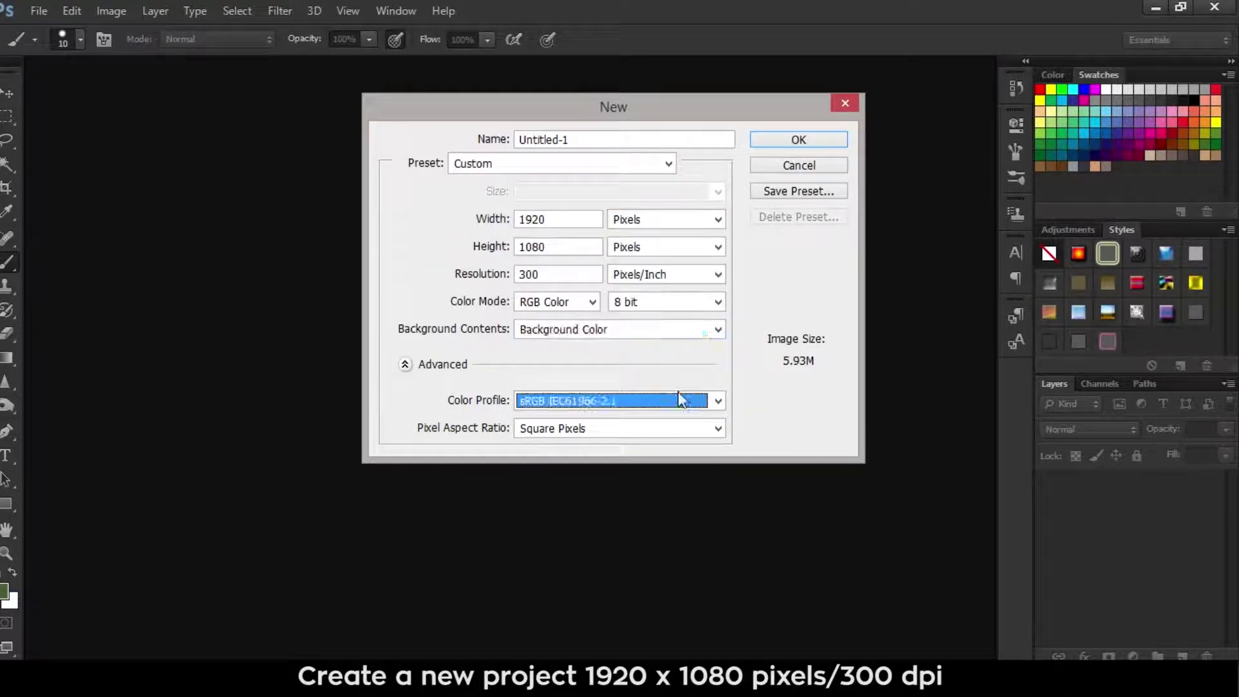
key("Tab")
key("Tab")
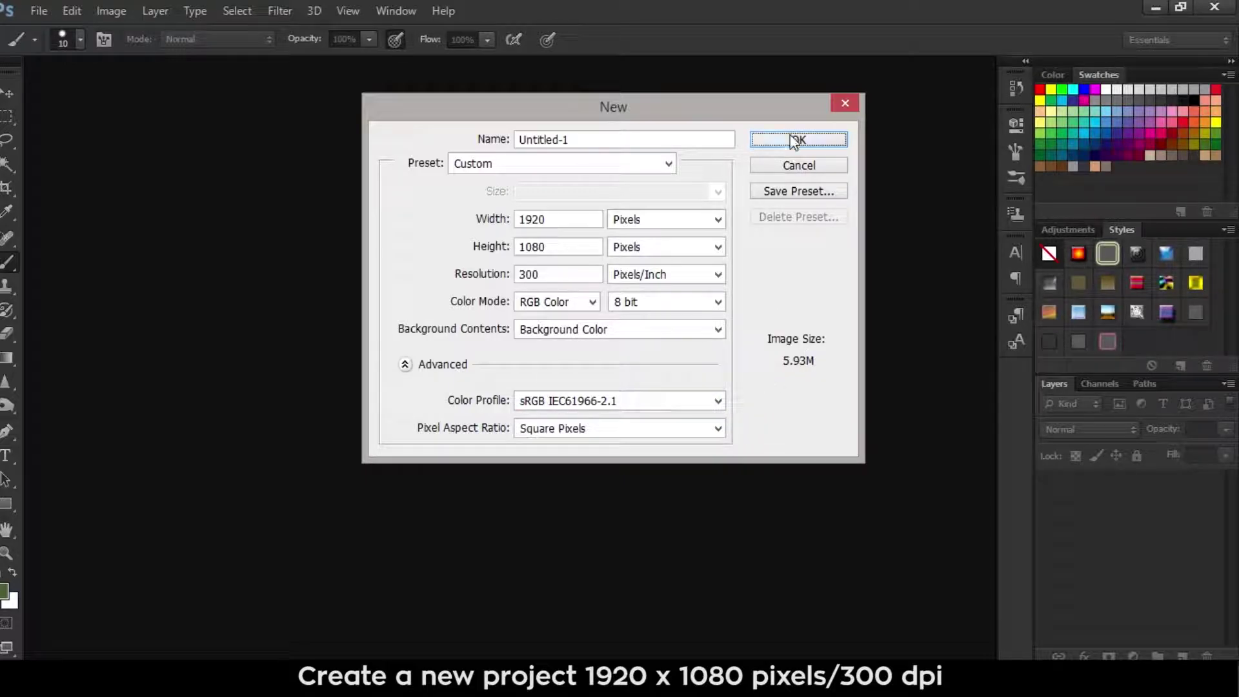
left_click(795, 140)
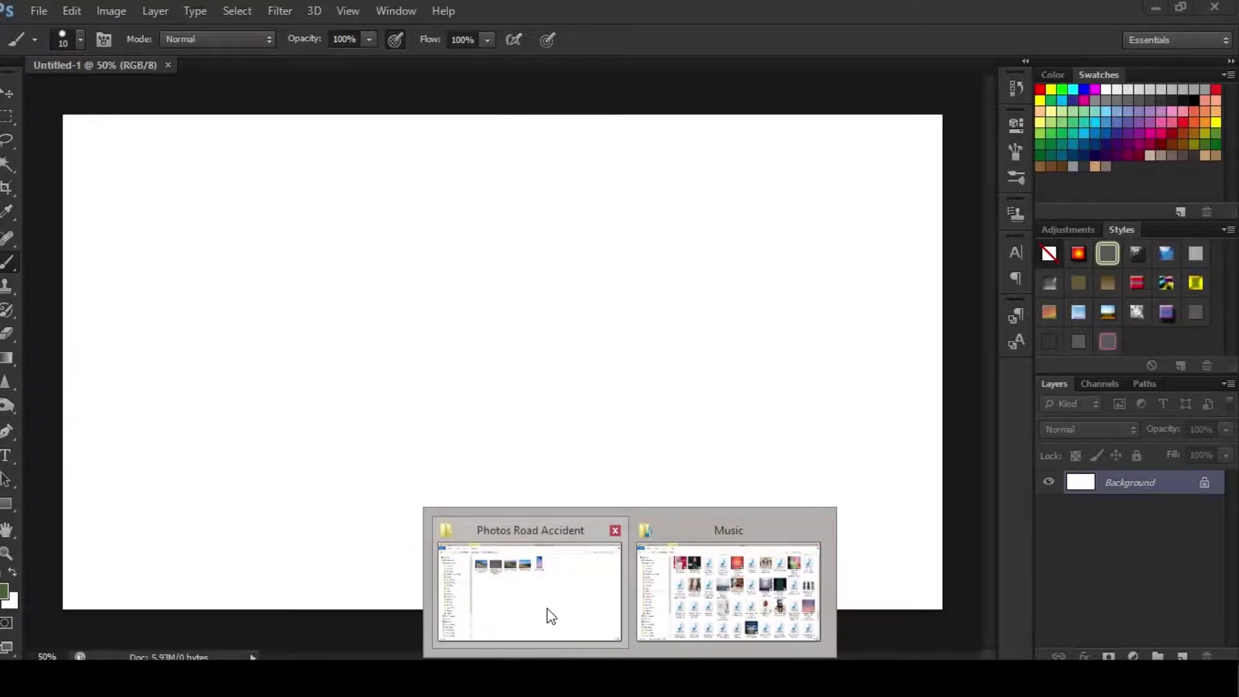
- Place phone 1.jpg from the Photos Road Accident folder on the canvas and hide the Background
left_click(547, 613)
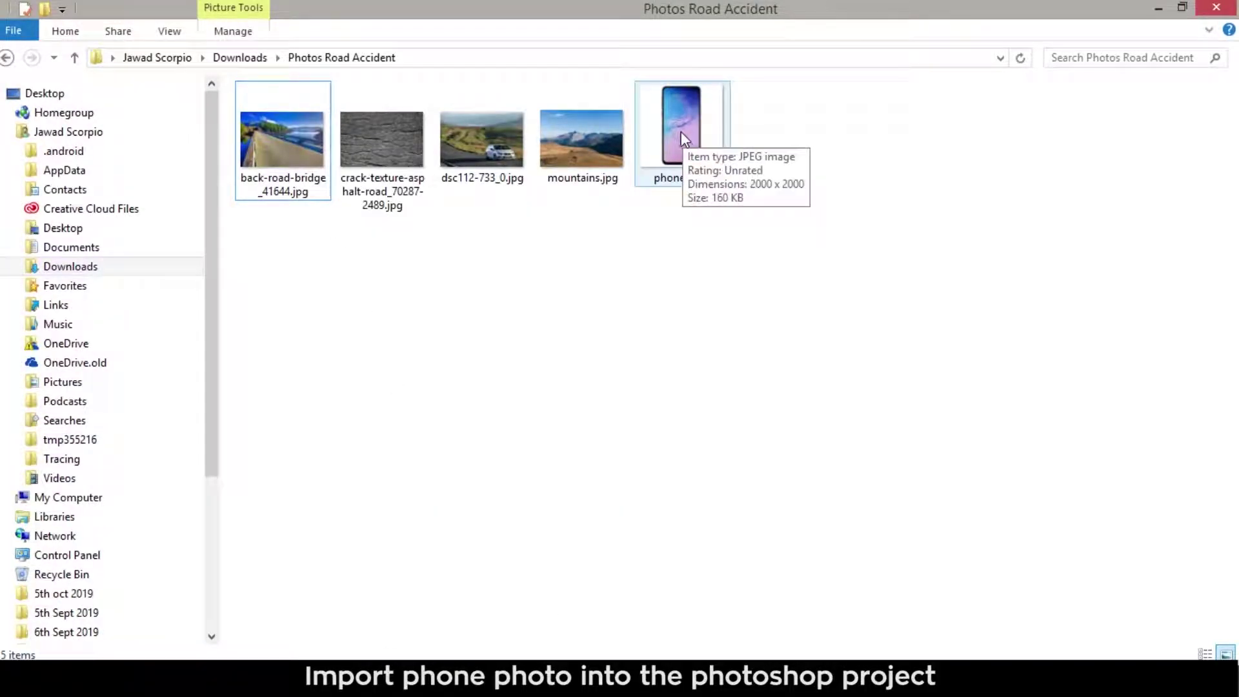
mouse_move(682, 132)
left_mouse_down()
mouse_move(168, 645)
mouse_move(505, 320)
left_mouse_up()
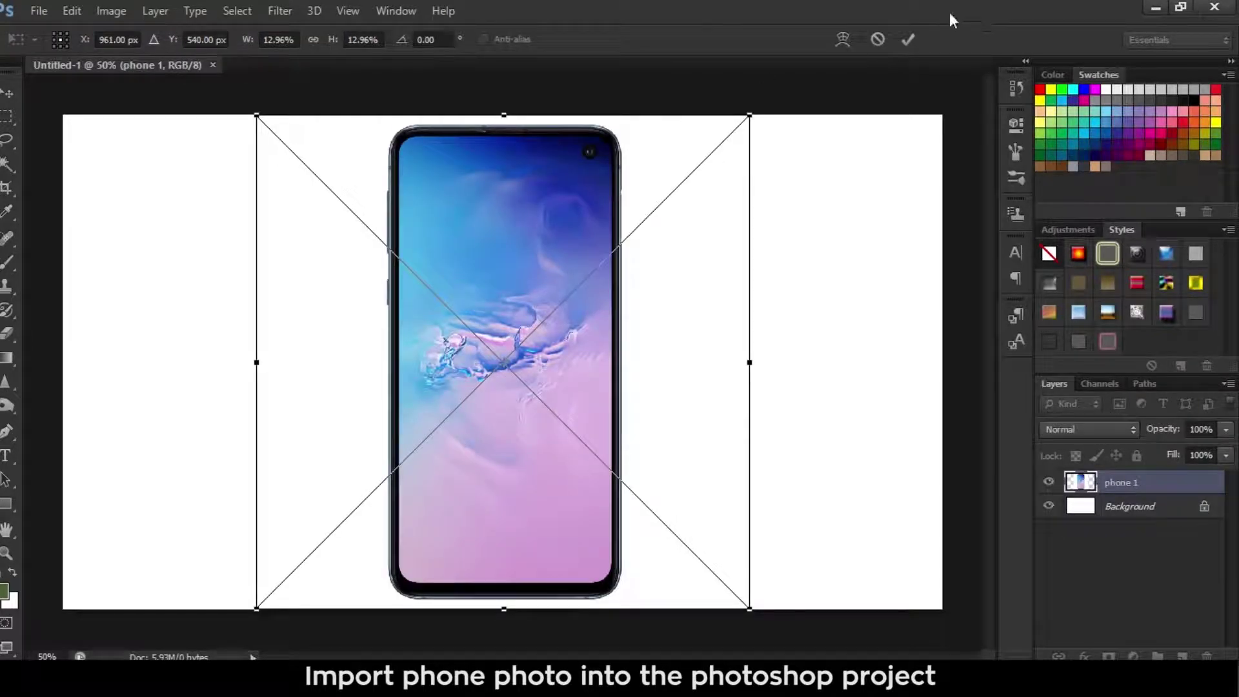
left_click(908, 40)
left_click(1049, 506)
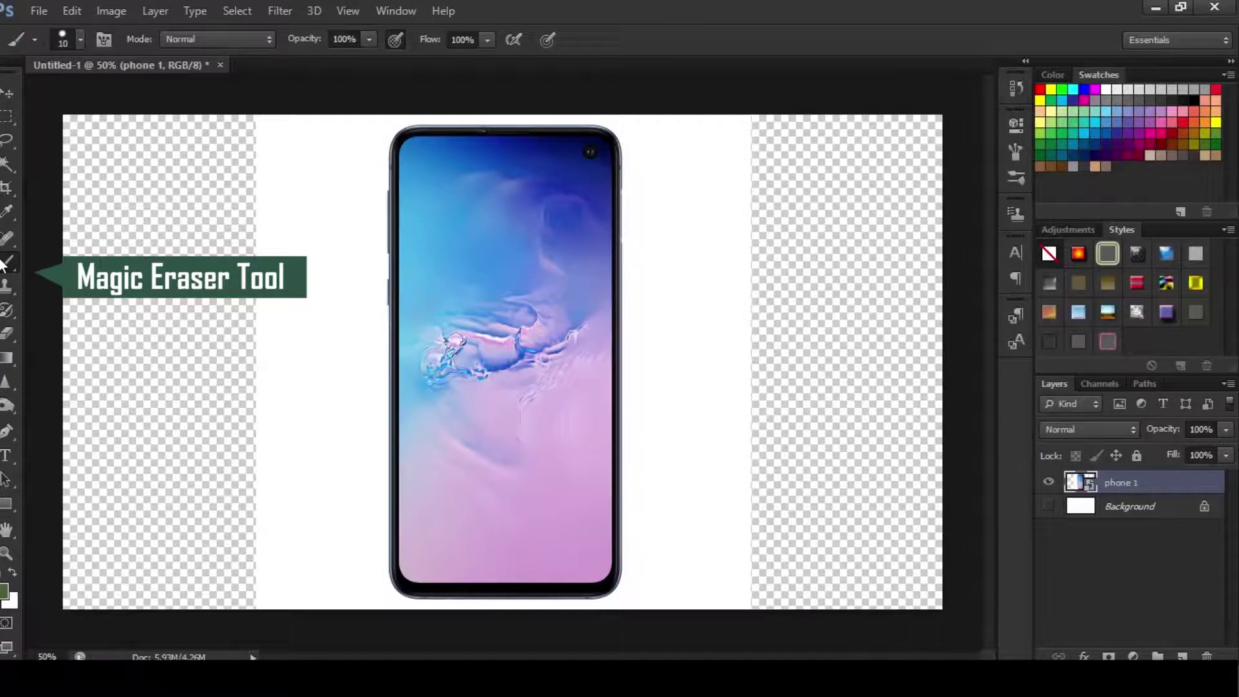
- Rasterize the phone layer and erase its white surround with the Magic Eraser
left_click(7, 334)
left_click(589, 277)
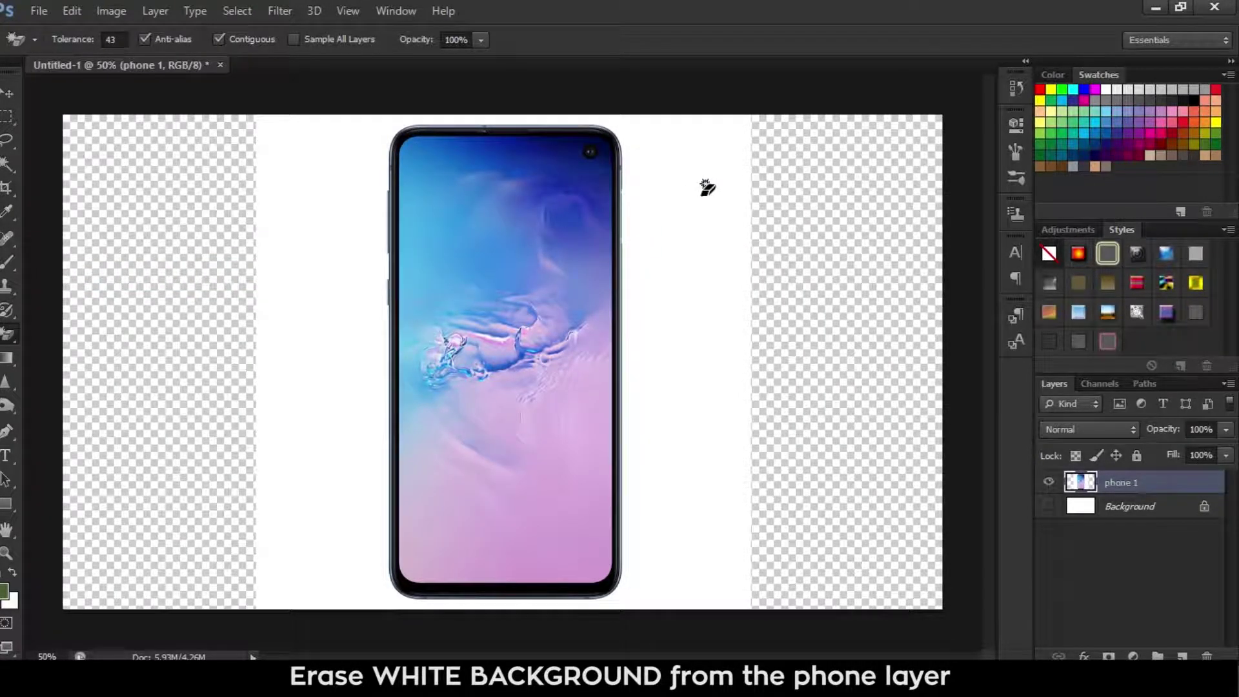
left_click(707, 187)
left_click(6, 94)
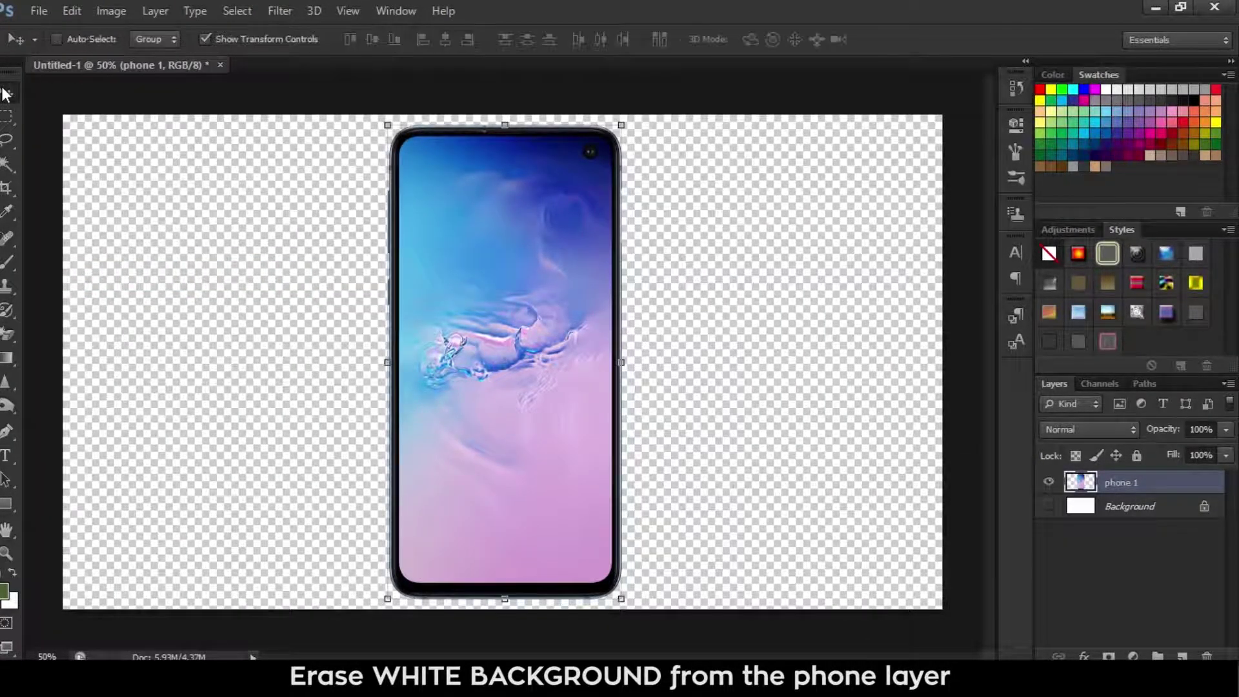
scroll(529, 133, "up", 3)
scroll(426, 153, "up", 1)
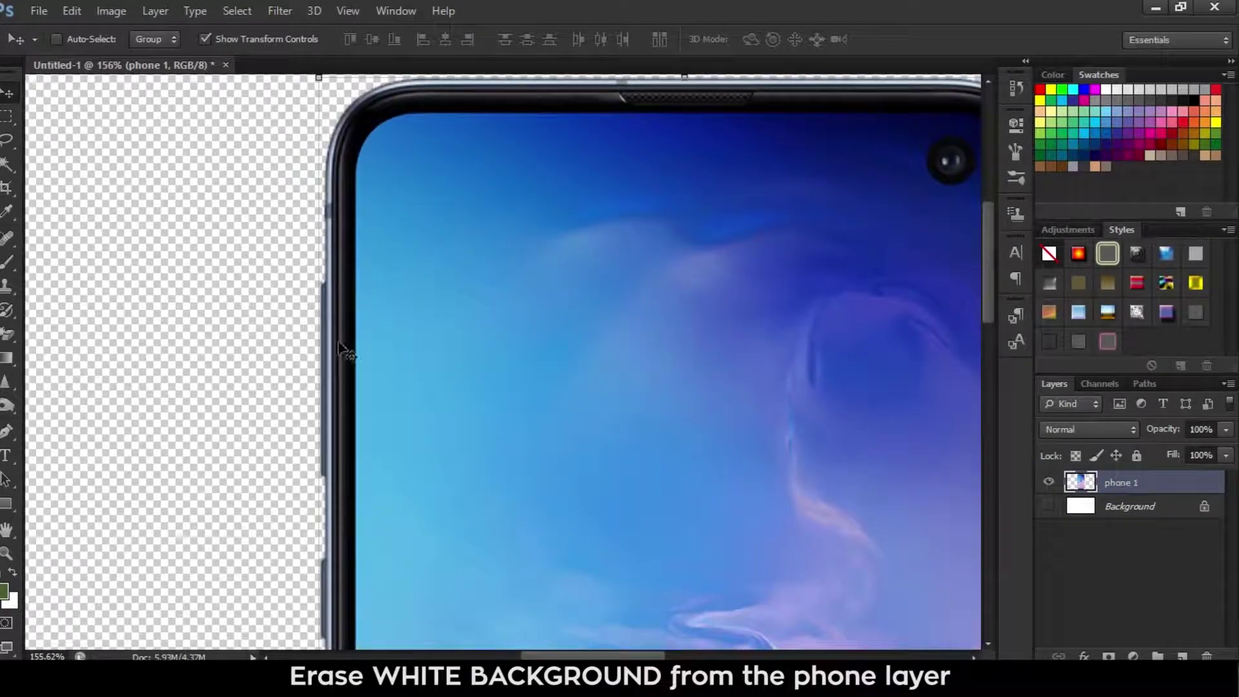
- Quick-select the whole phone screen image with an enlarged brush
left_click(6, 163)
right_click(7, 164)
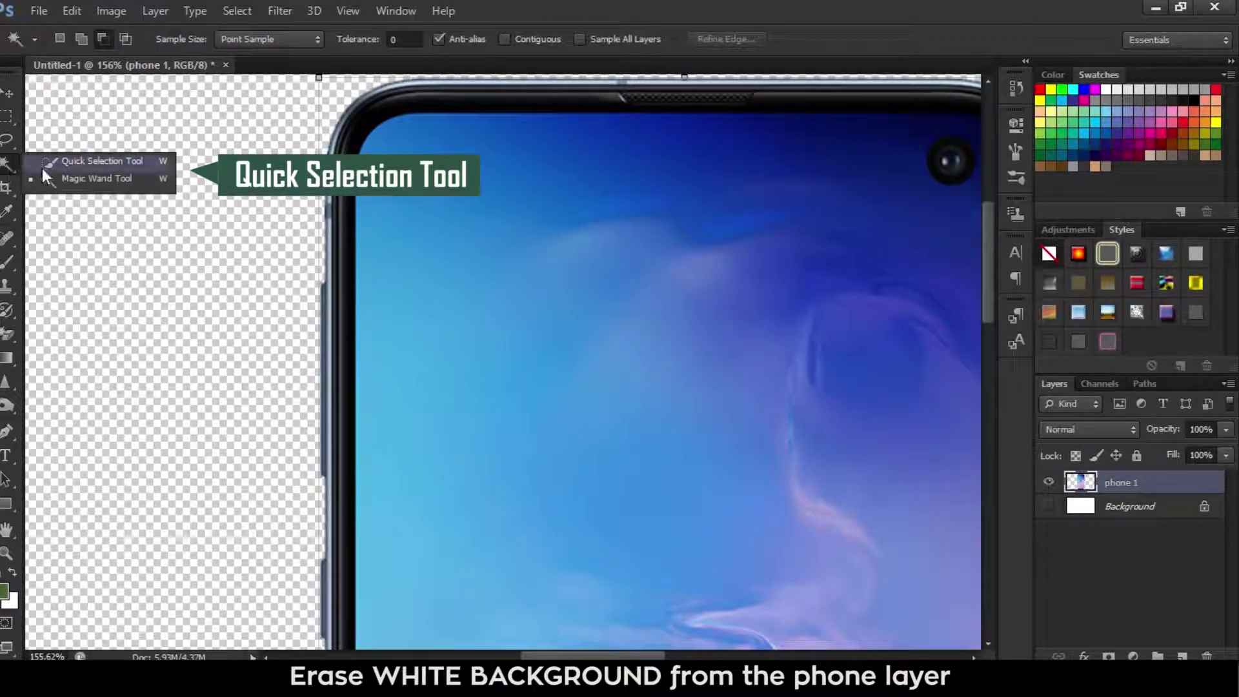
left_click(42, 159)
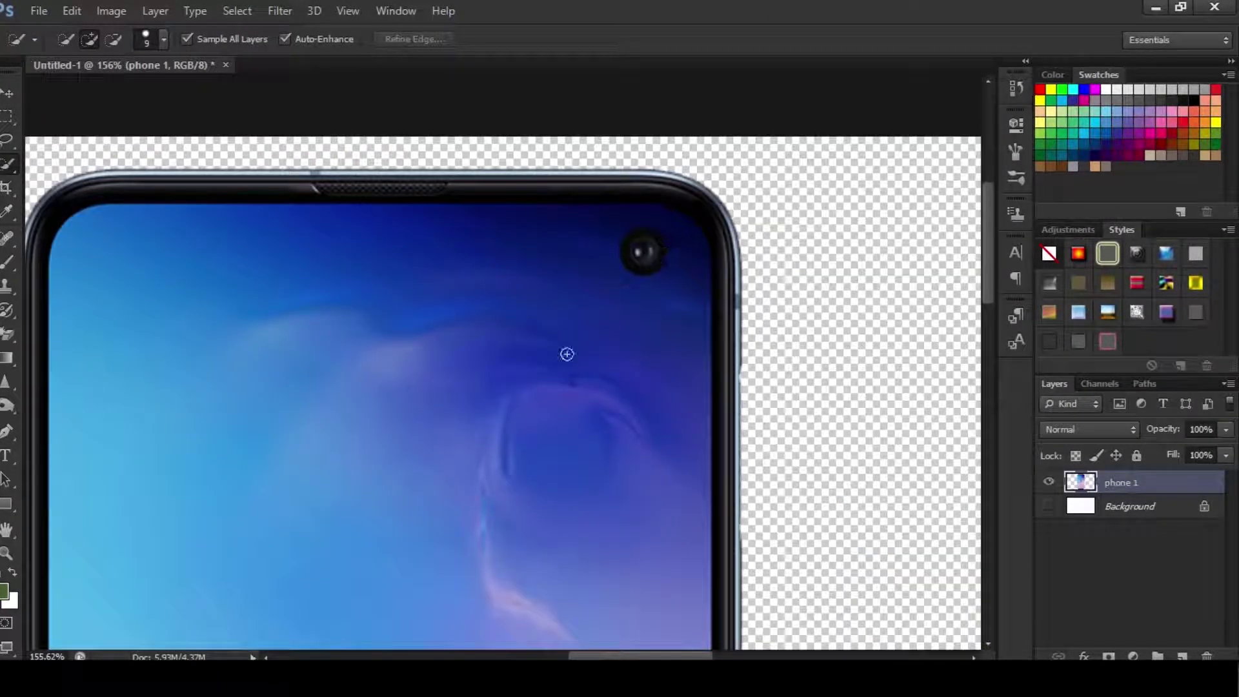
key("bracketright")
key("bracketright")
key("bracketright")
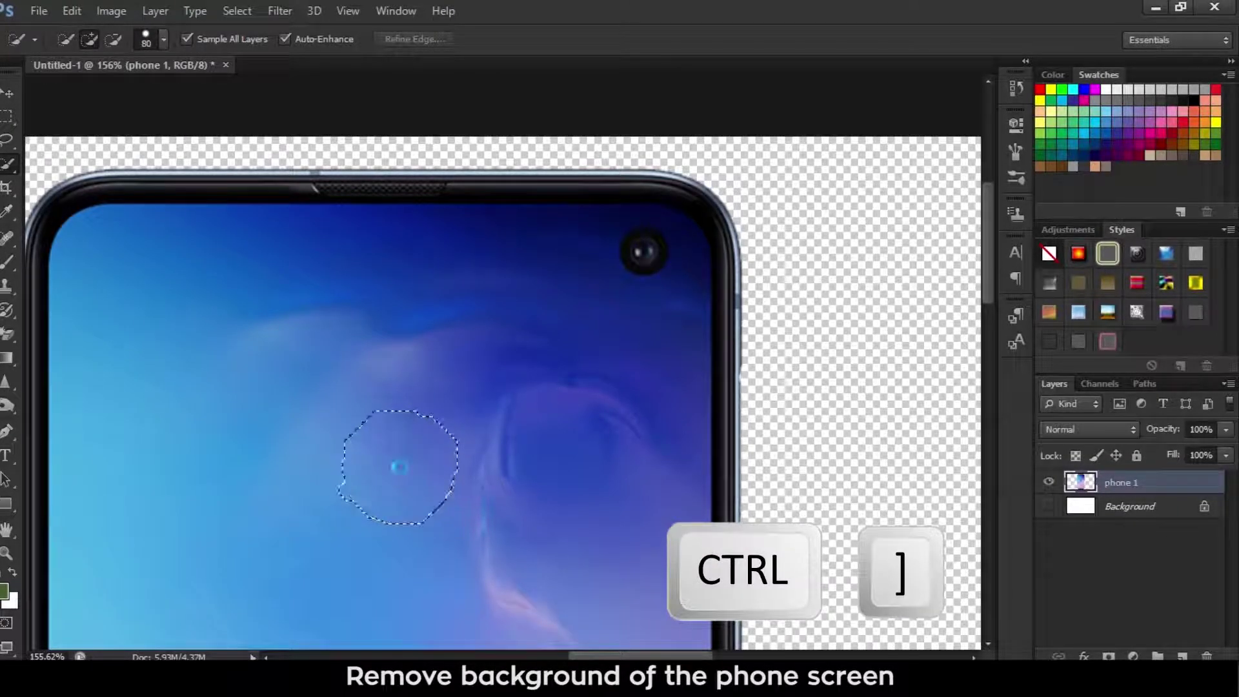
left_click_drag(401, 466, 523, 370)
scroll(331, 437, "down", 2)
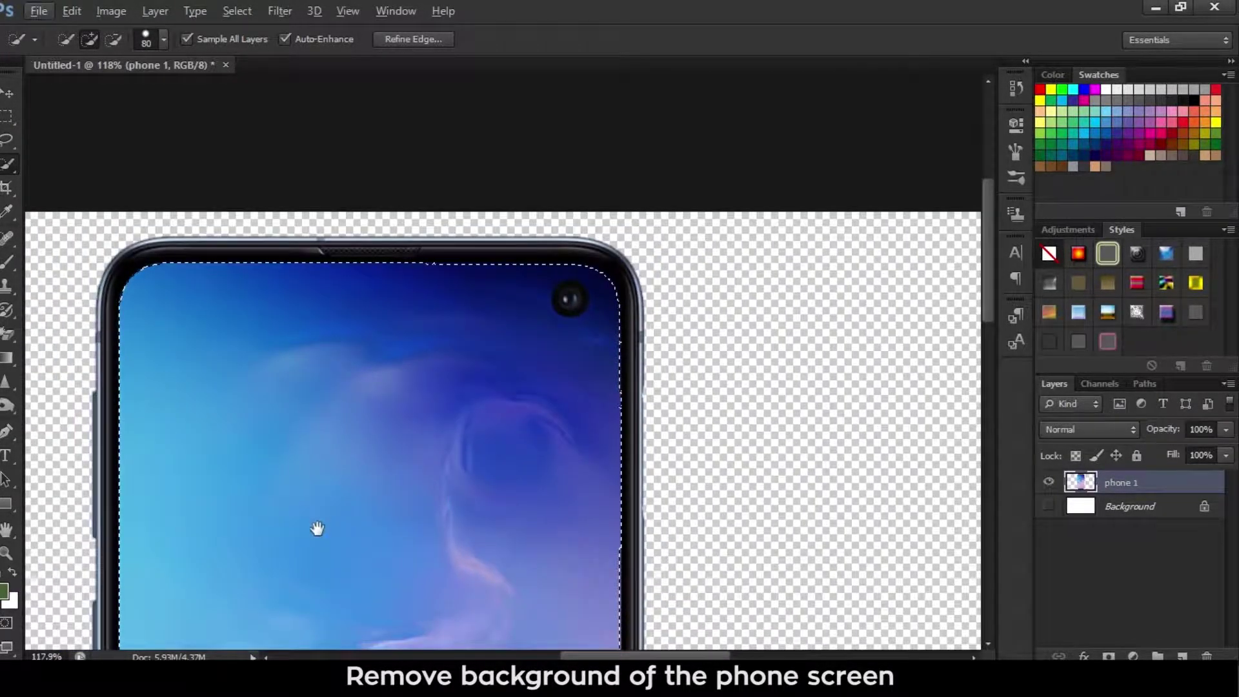
left_click_drag(318, 525, 405, 86)
scroll(443, 225, "down", 3)
left_click_drag(426, 382, 428, 425)
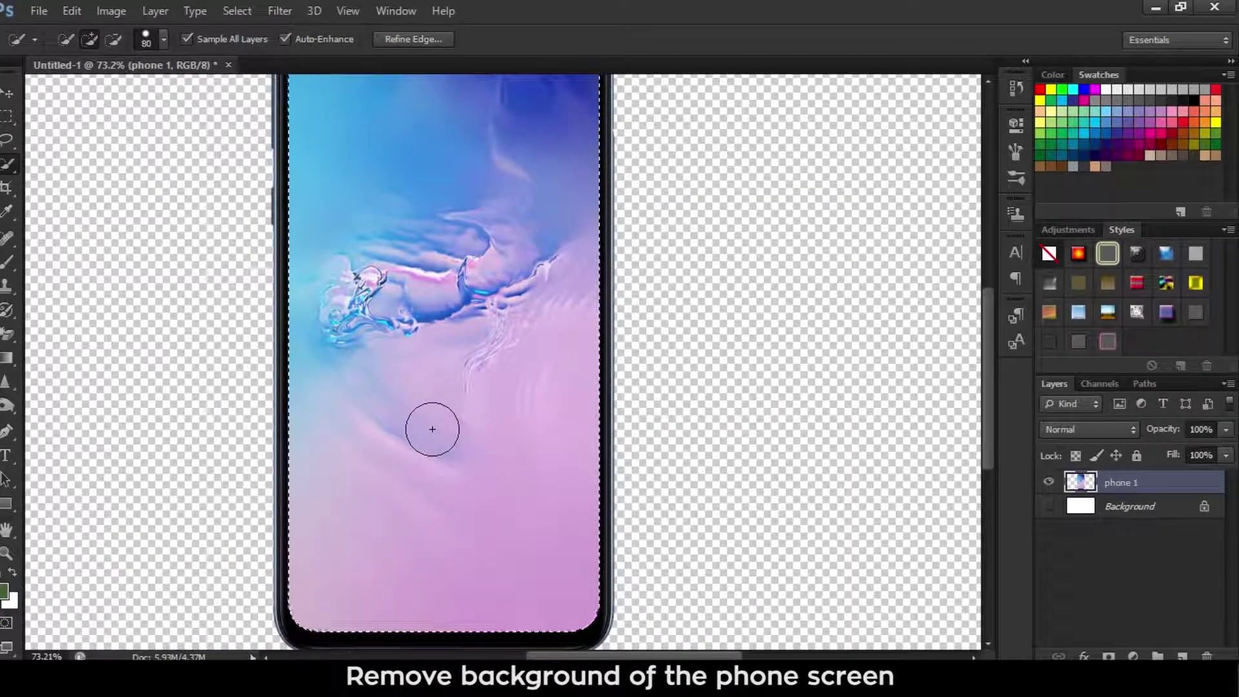
- Subtract the camera hole from the screen selection using a smaller brush
scroll(406, 180, "up", 5)
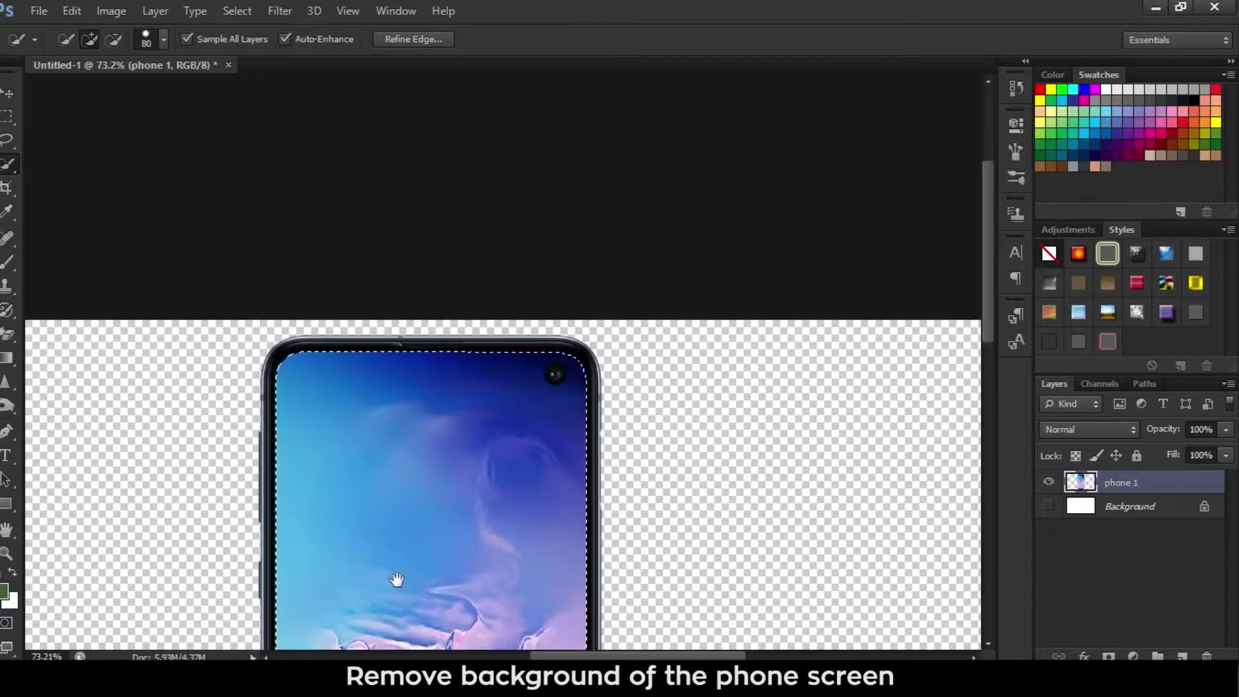
scroll(409, 464, "up", 3)
scroll(525, 443, "up", 6)
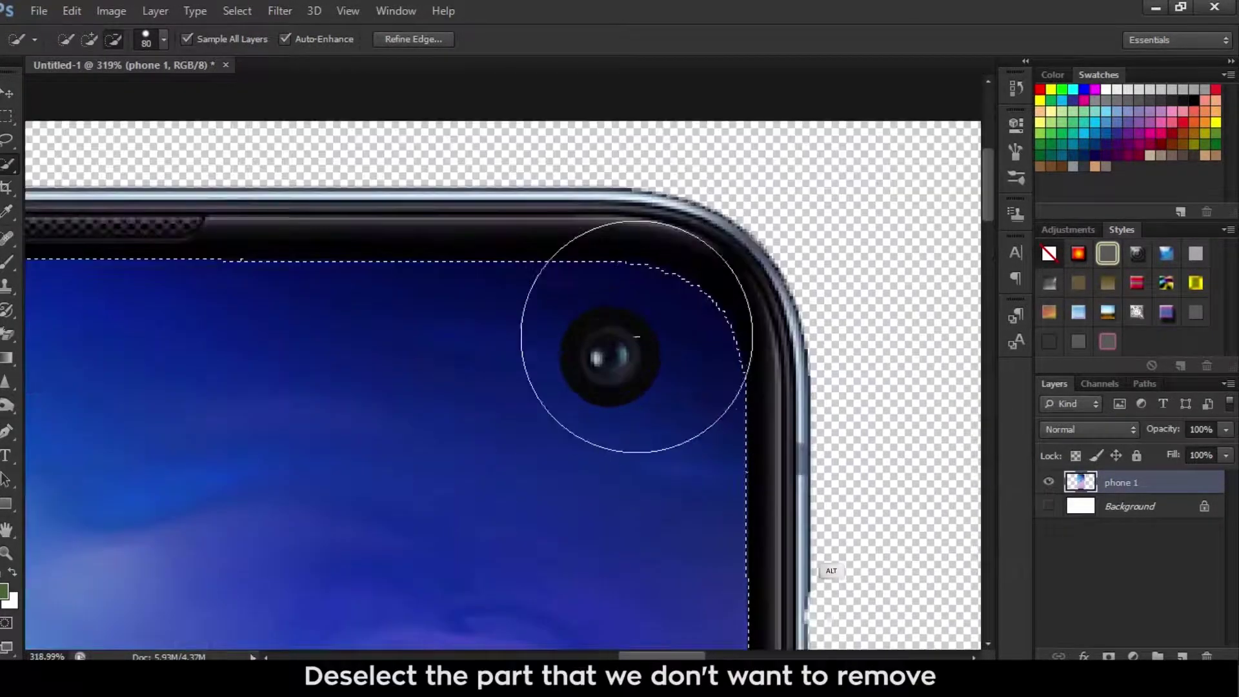
scroll(636, 373, "up", 4)
scroll(581, 387, "down", 2)
key("bracketleft")
key("bracketleft")
key("bracketleft")
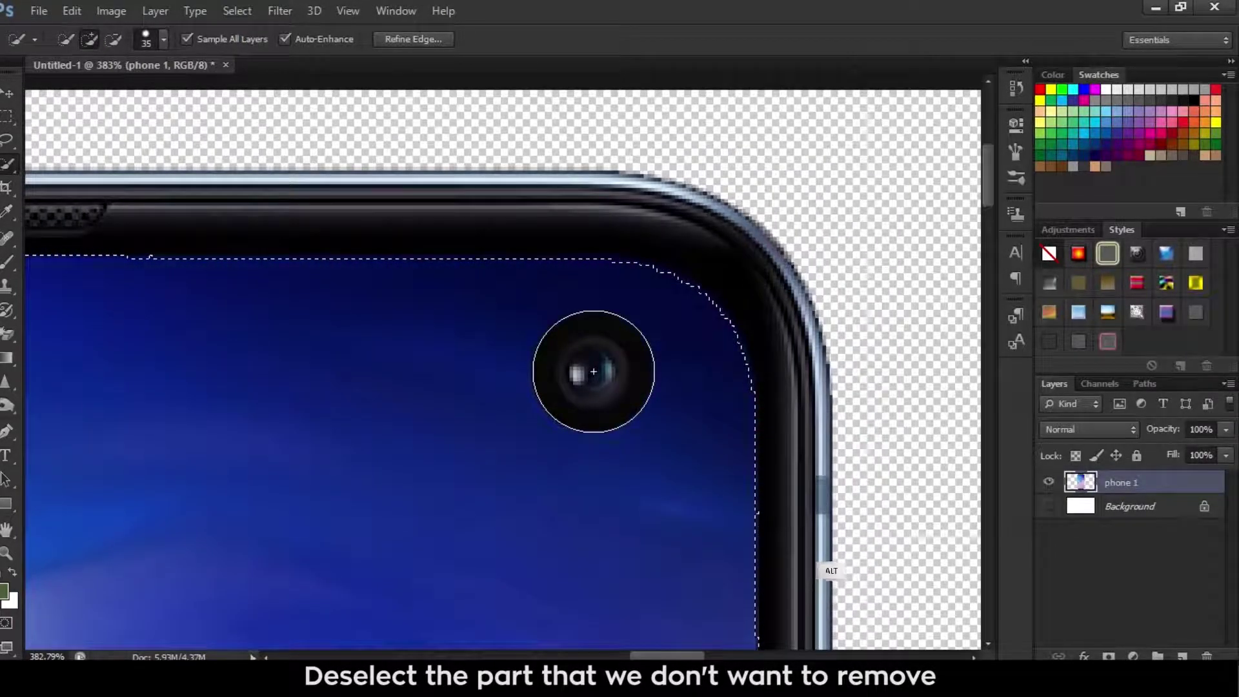
left_click(594, 370, "alt")
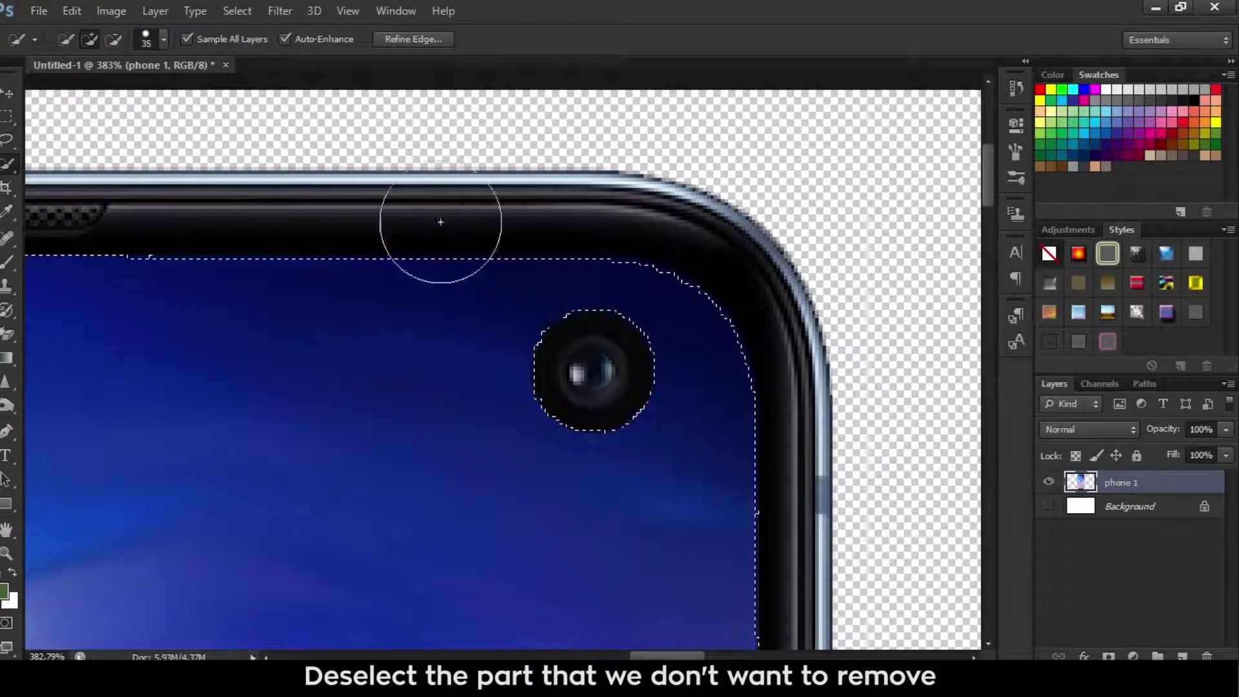
scroll(454, 319, "down", 2)
scroll(456, 321, "down", 2)
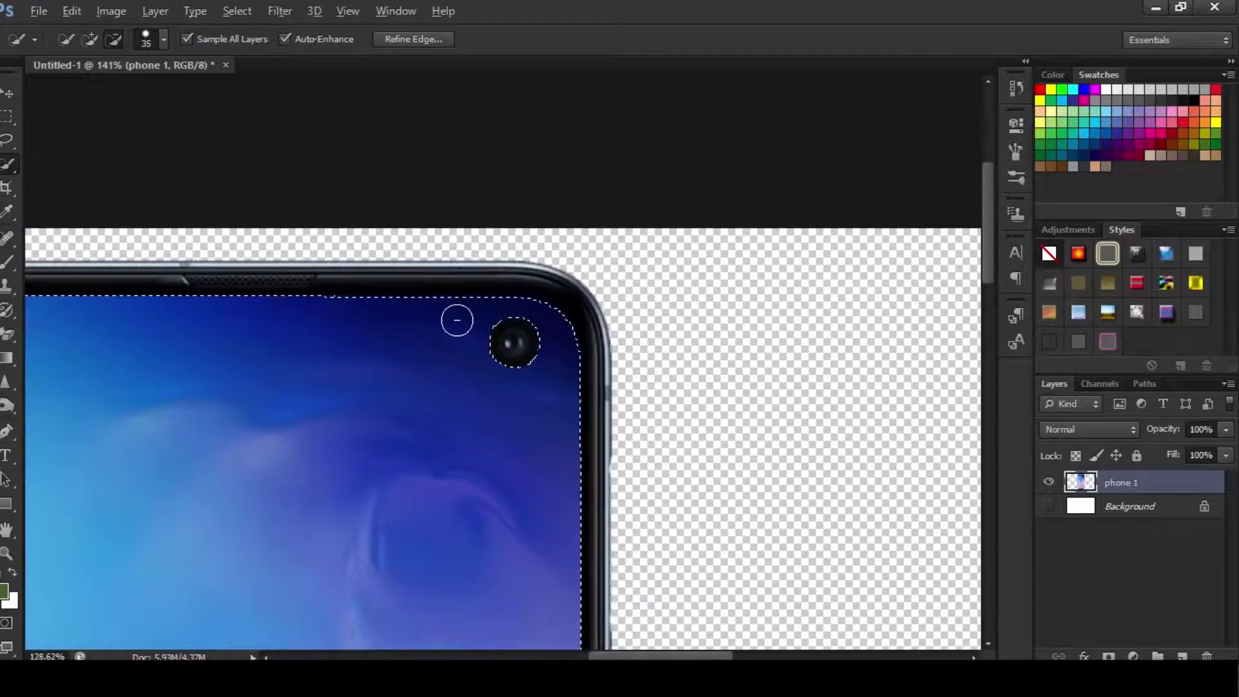
scroll(456, 321, "down", 1)
- Delete the selected screen image from the phone layer
key("Delete")
key("m")
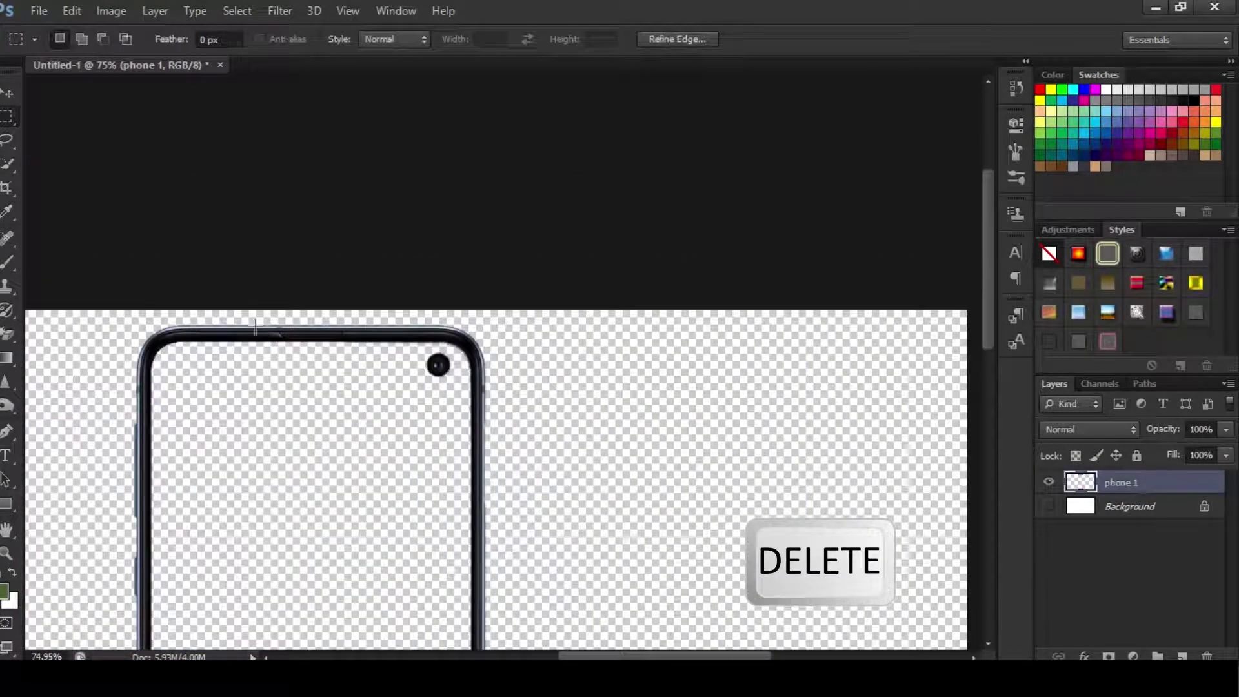
scroll(334, 60, "down", 1)
scroll(371, 437, "down", 3)
scroll(343, 320, "down", 3)
scroll(285, 421, "up", 2)
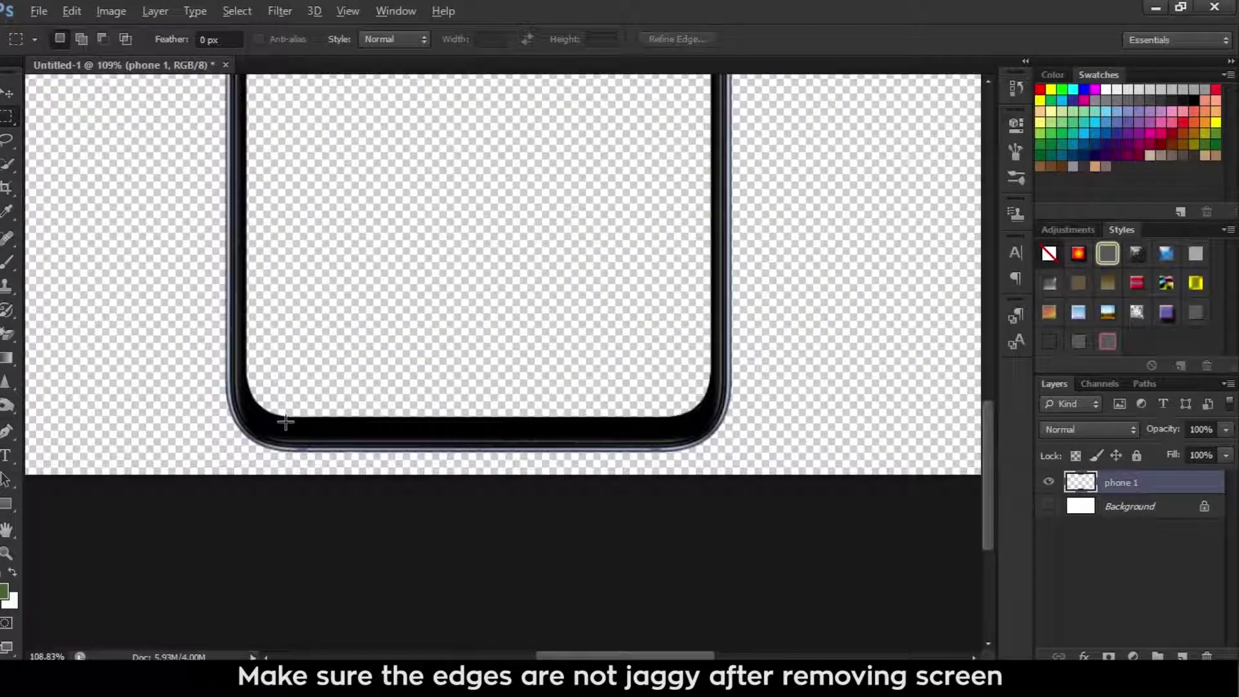
scroll(263, 415, "up", 3)
scroll(263, 415, "up", 2)
scroll(393, 407, "down", 2)
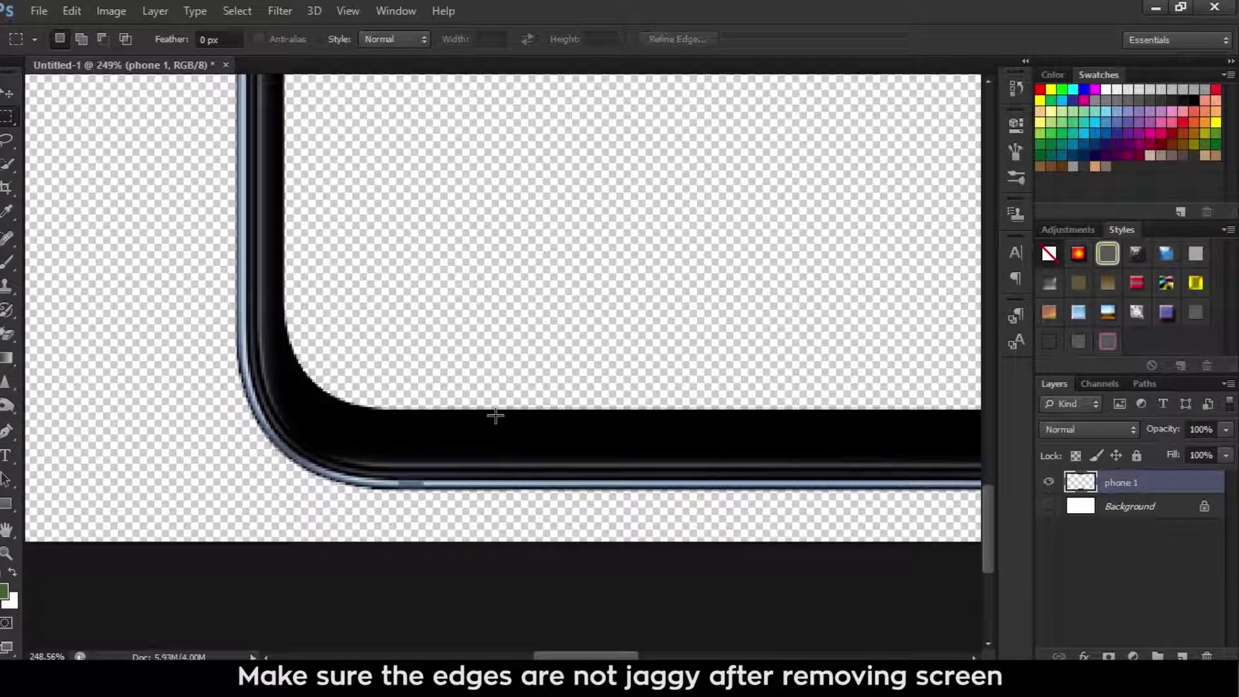
scroll(495, 416, "down", 7)
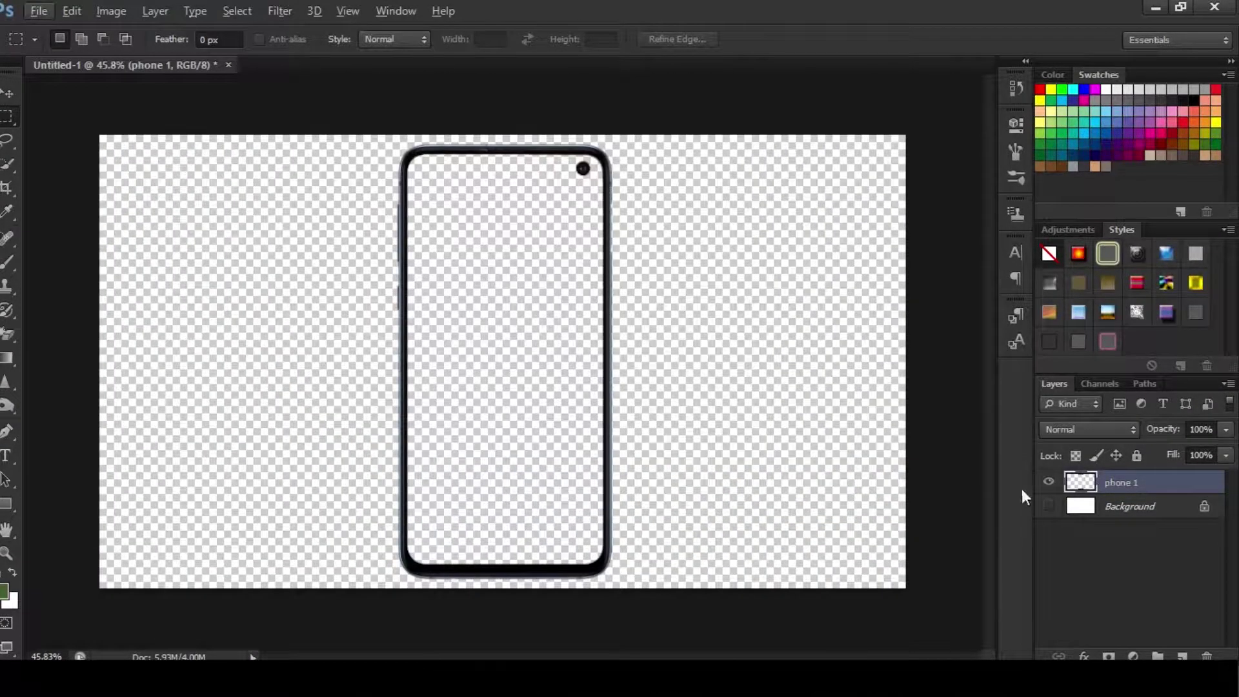
- Rename the layer to 'phone 1' and make the white Background visible again
double_click(1121, 483)
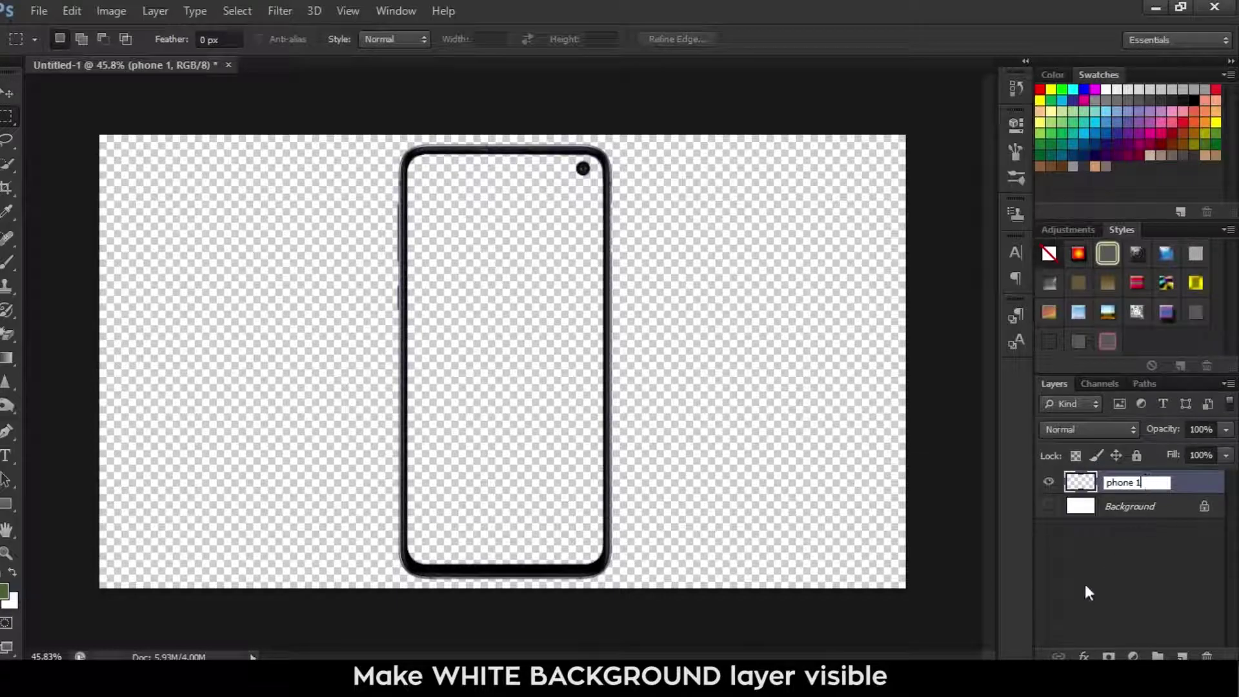
left_click(1086, 584)
left_click(1049, 506)
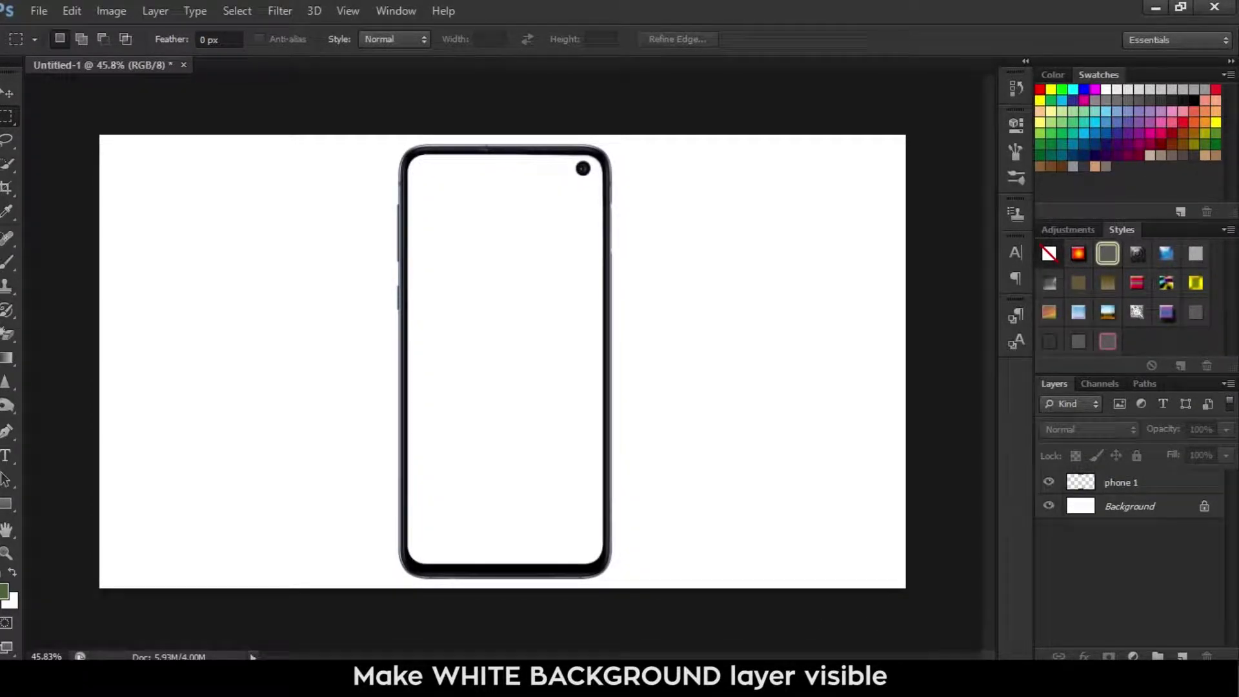
left_click(562, 621)
- Place the bridge photo below 'phone 1', shift it right, and nudge the phone left
mouse_move(283, 139)
left_mouse_down()
mouse_move(260, 304)
mouse_move(568, 340)
left_mouse_up()
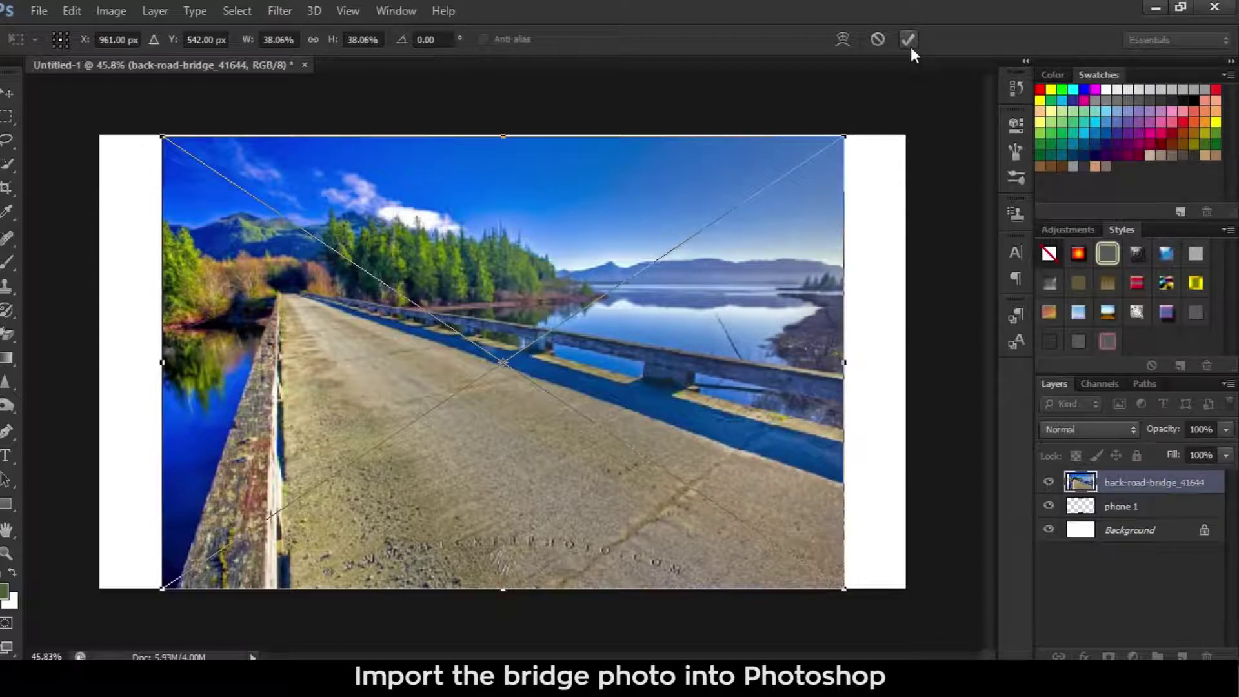
left_click(910, 46)
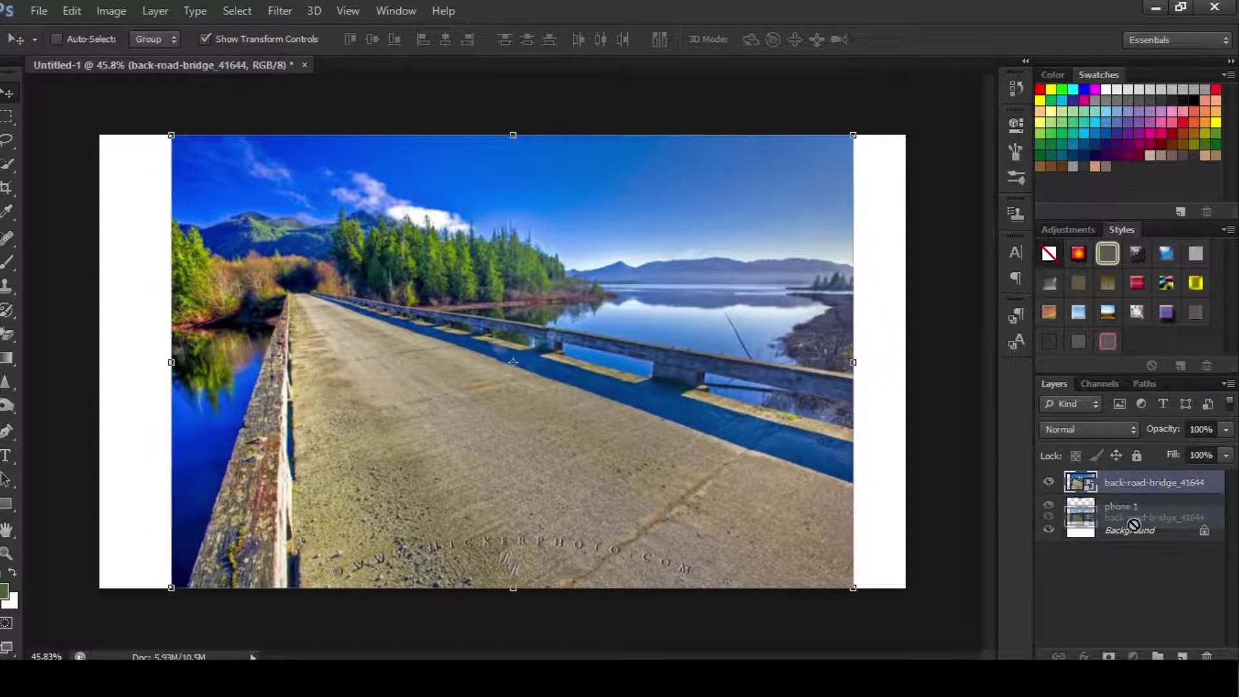
left_click_drag(1128, 492, 1129, 519)
left_click_drag(737, 336, 904, 335)
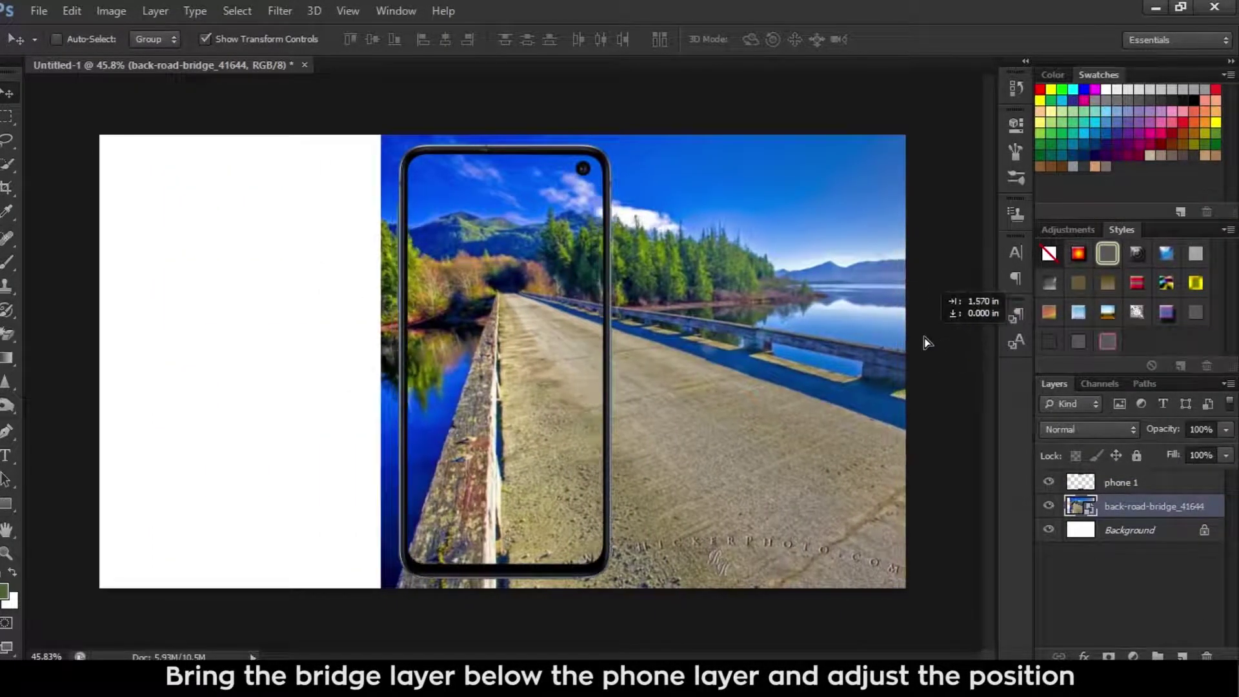
left_click(1119, 484)
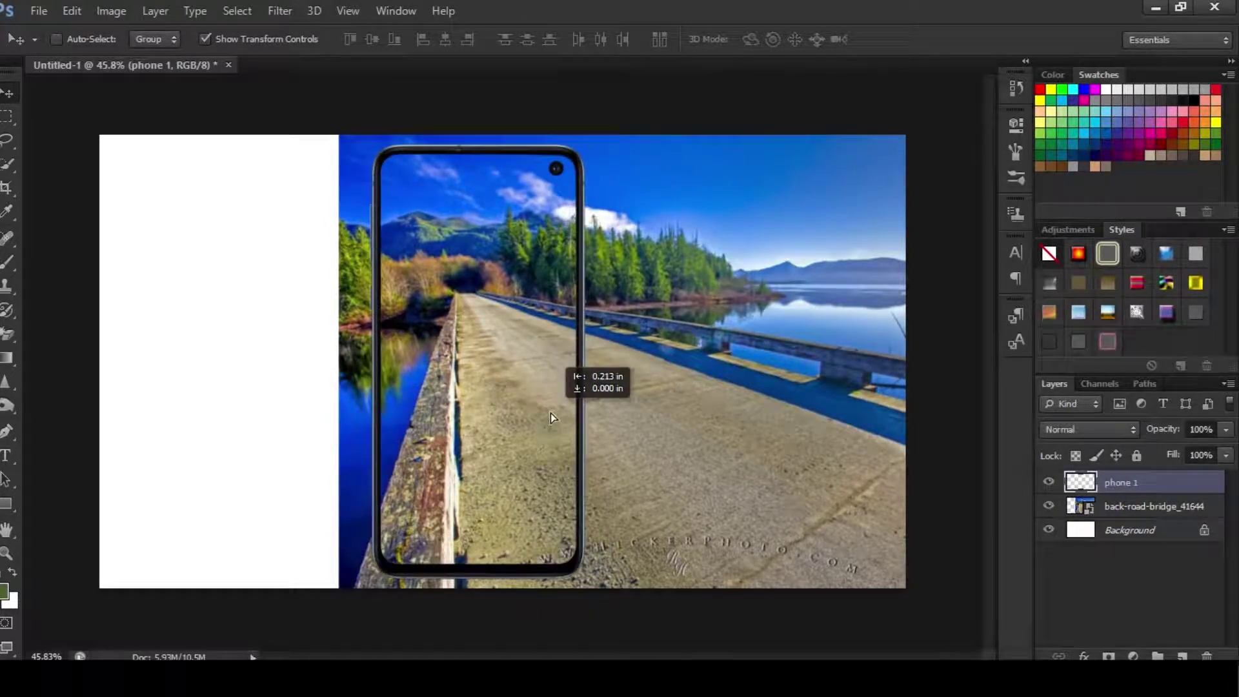
left_click_drag(568, 413, 542, 413)
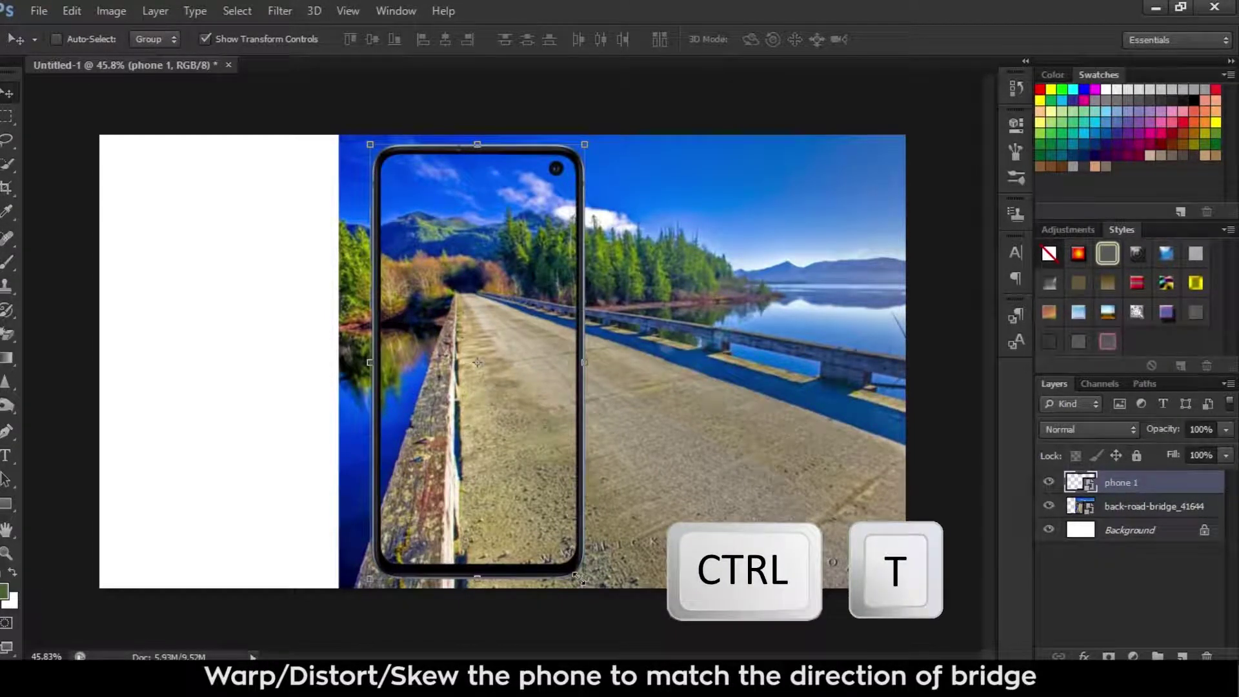
- Scale the phone and Distort its corners so it tilts along the bridge, then apply
mouse_move(578, 579)
left_mouse_down()
mouse_move(530, 473)
mouse_move(544, 490)
left_mouse_up()
left_click_drag(513, 398, 548, 418)
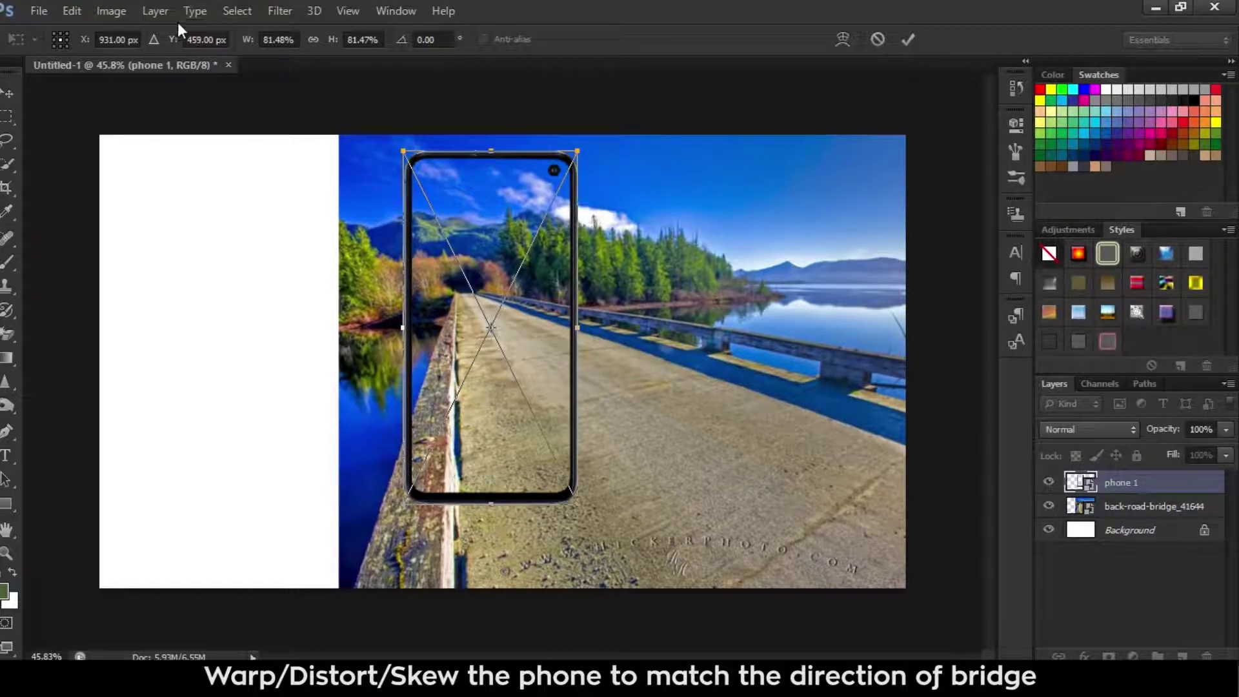
left_click(111, 11)
mouse_move(213, 351)
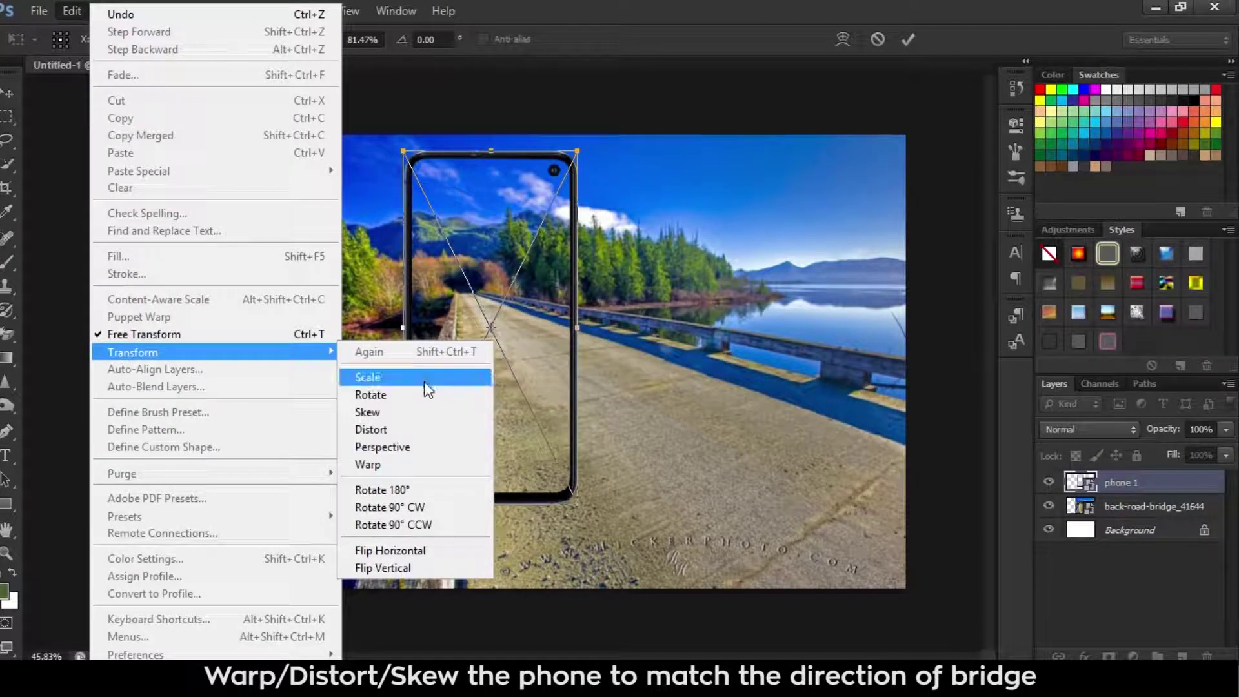
left_click(420, 430)
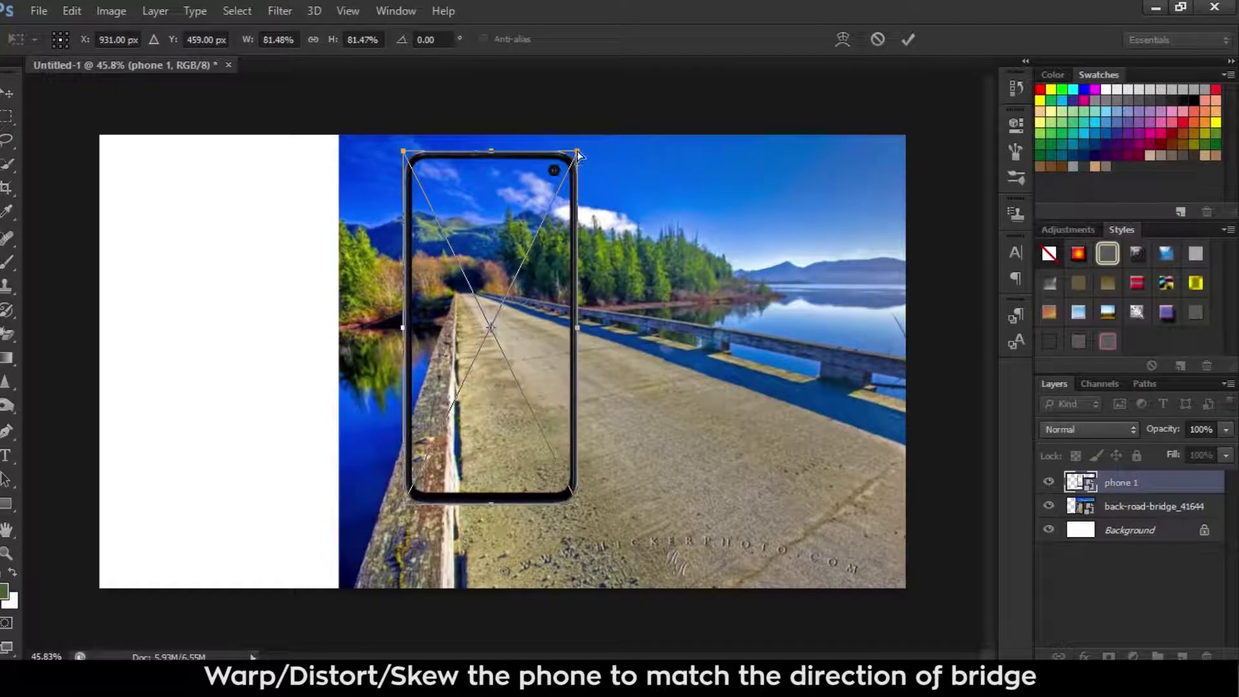
left_click_drag(578, 153, 593, 153)
left_click_drag(578, 500, 600, 498)
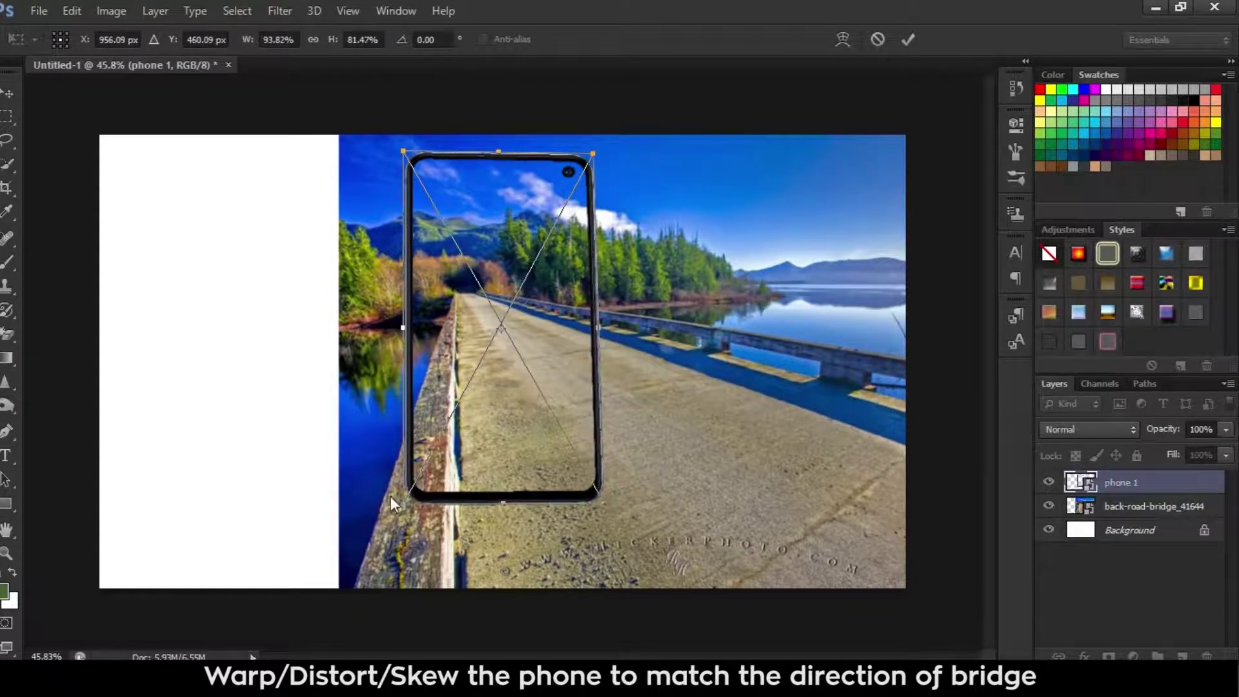
left_click_drag(595, 156, 587, 150)
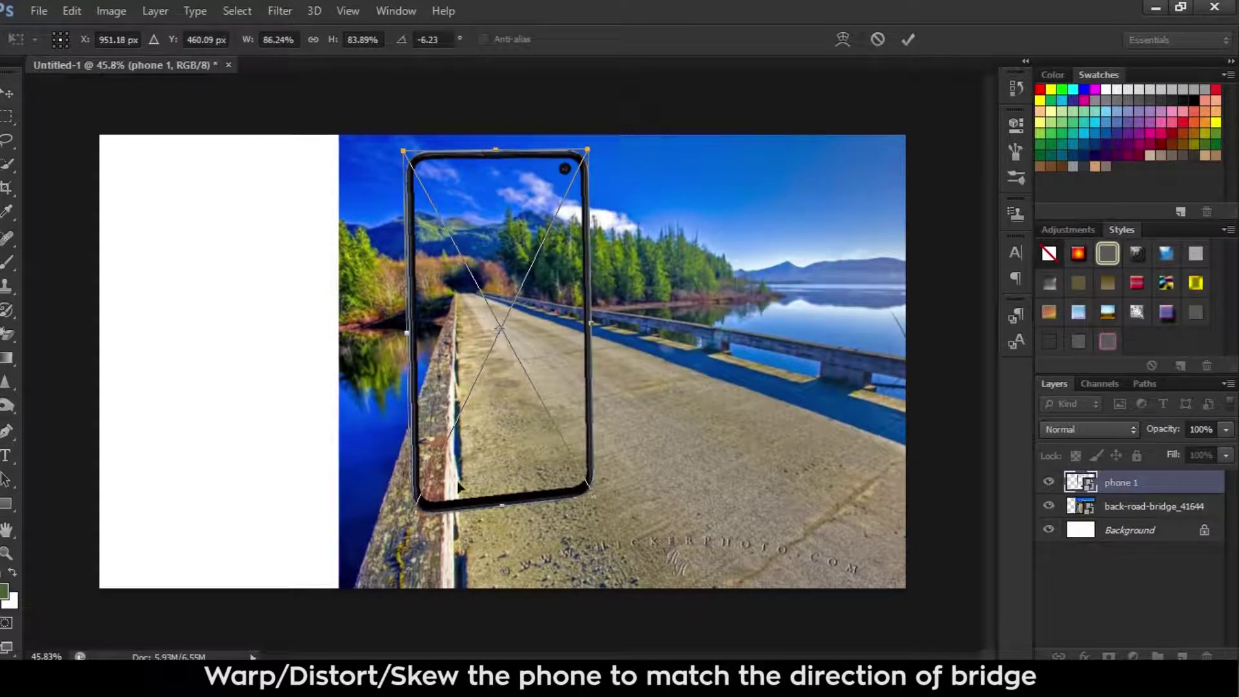
left_click_drag(416, 502, 412, 511)
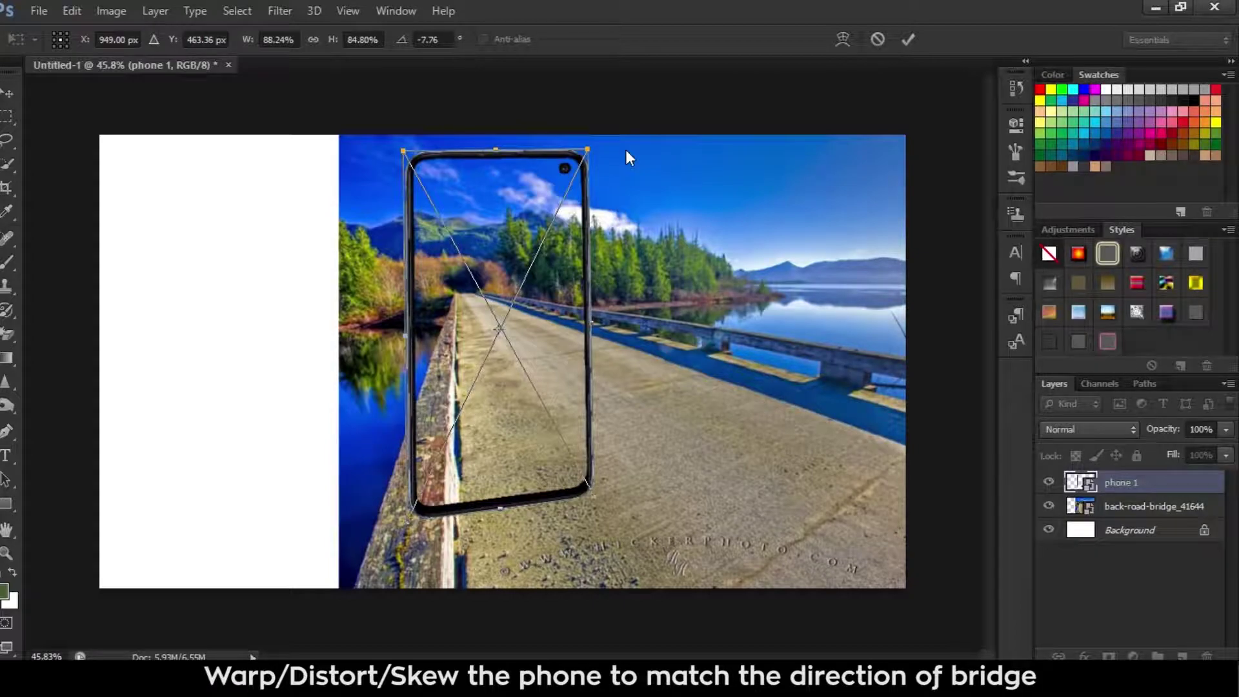
key("Return")
left_click(1212, 508)
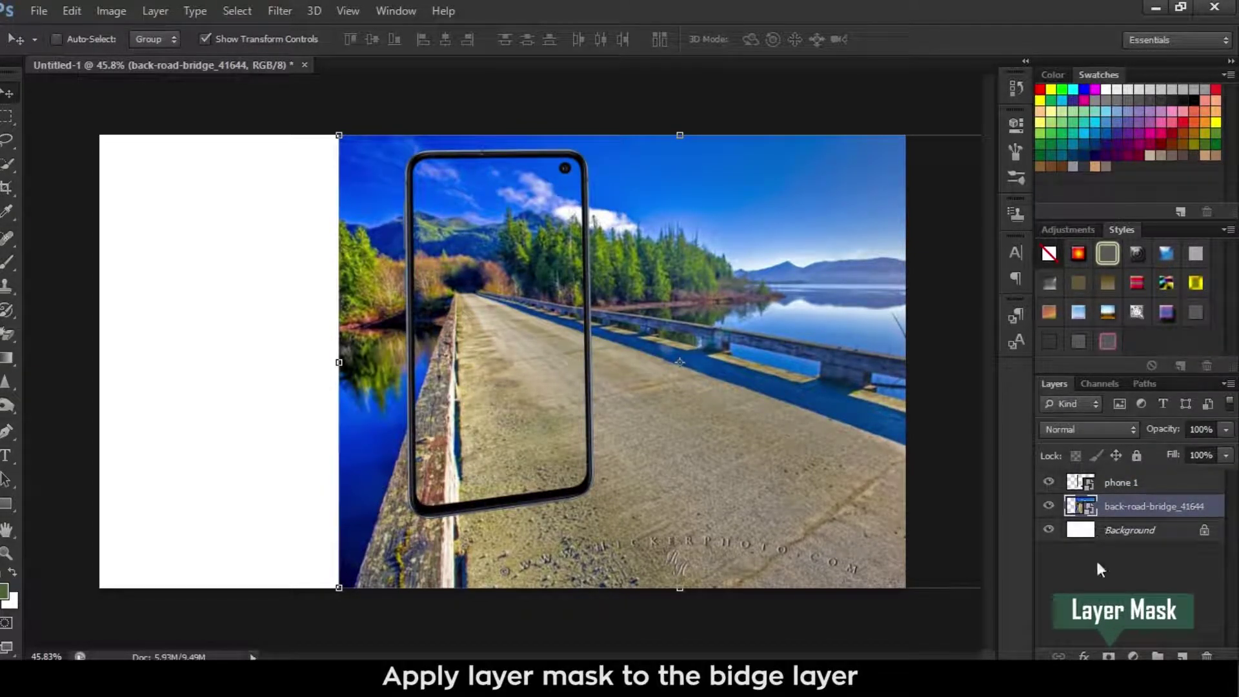
- Add a mask to the bridge layer and delete the areas left, right and below the phone
left_click(1109, 656)
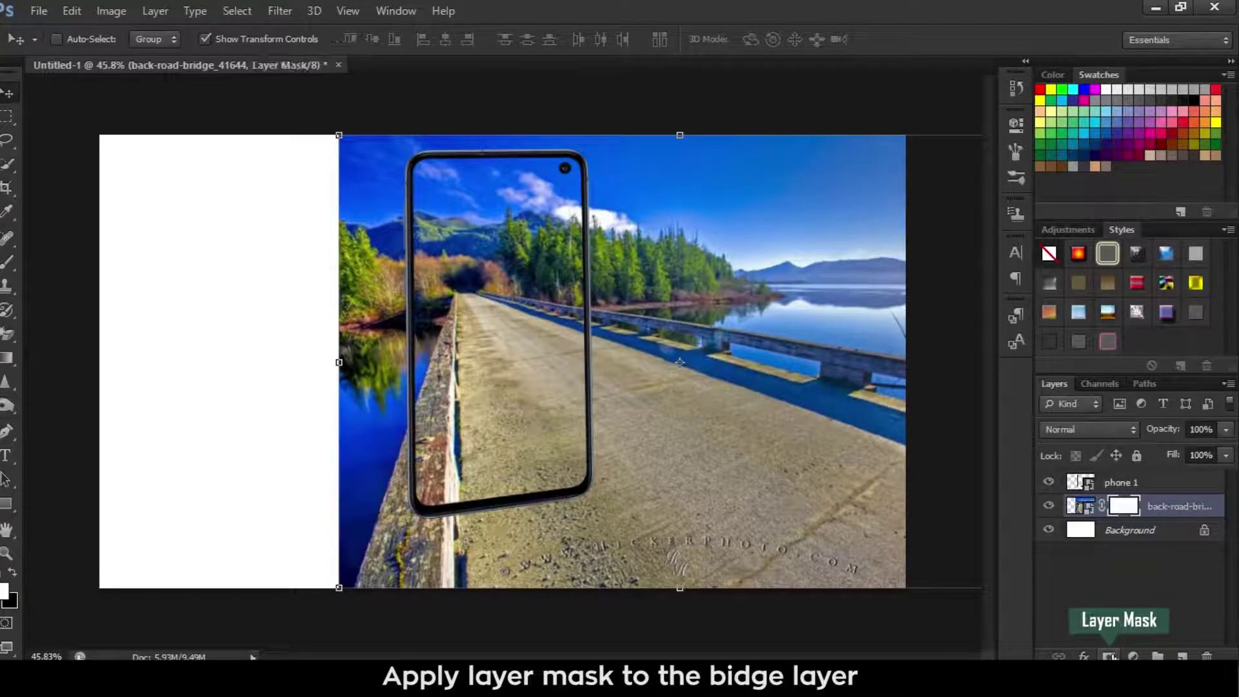
left_click(8, 120)
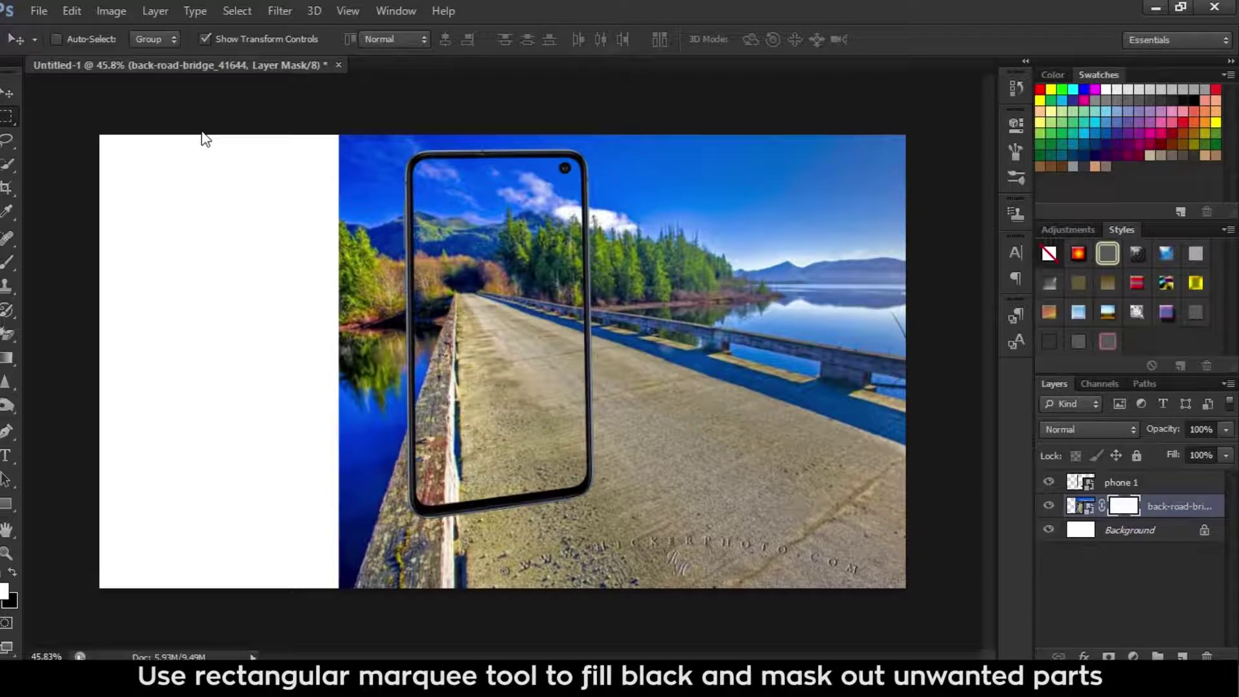
left_click_drag(229, 135, 402, 622)
key("Delete")
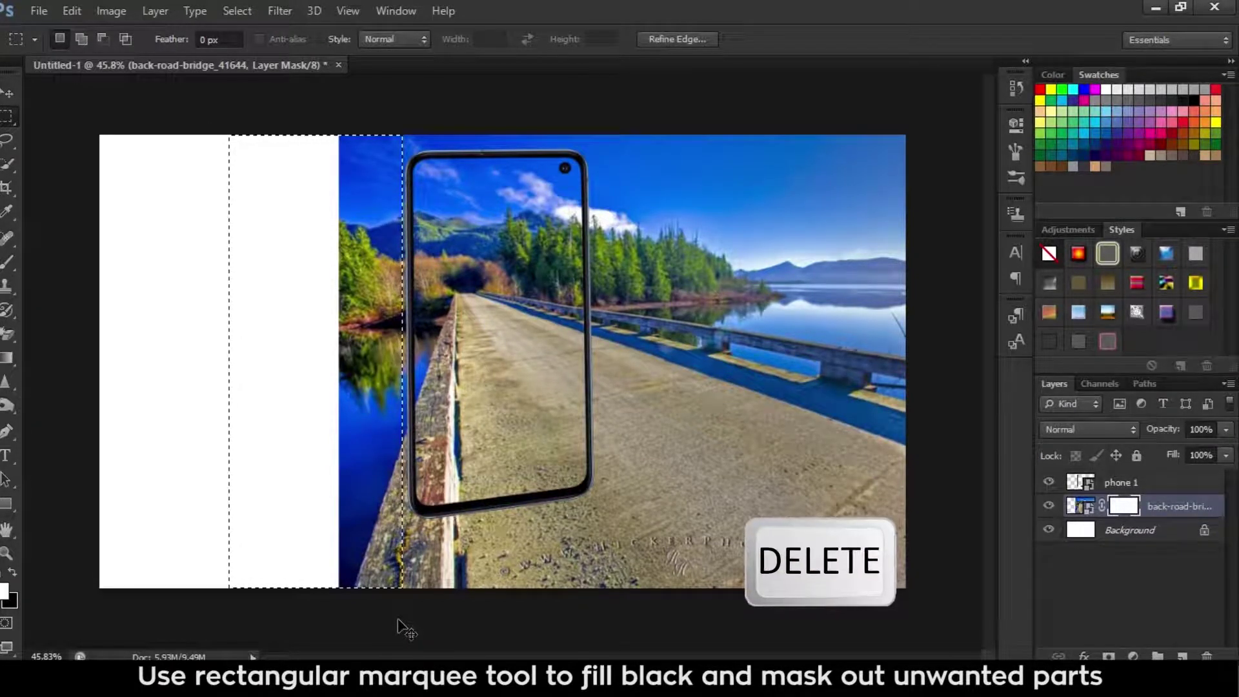
left_click_drag(608, 130, 905, 587)
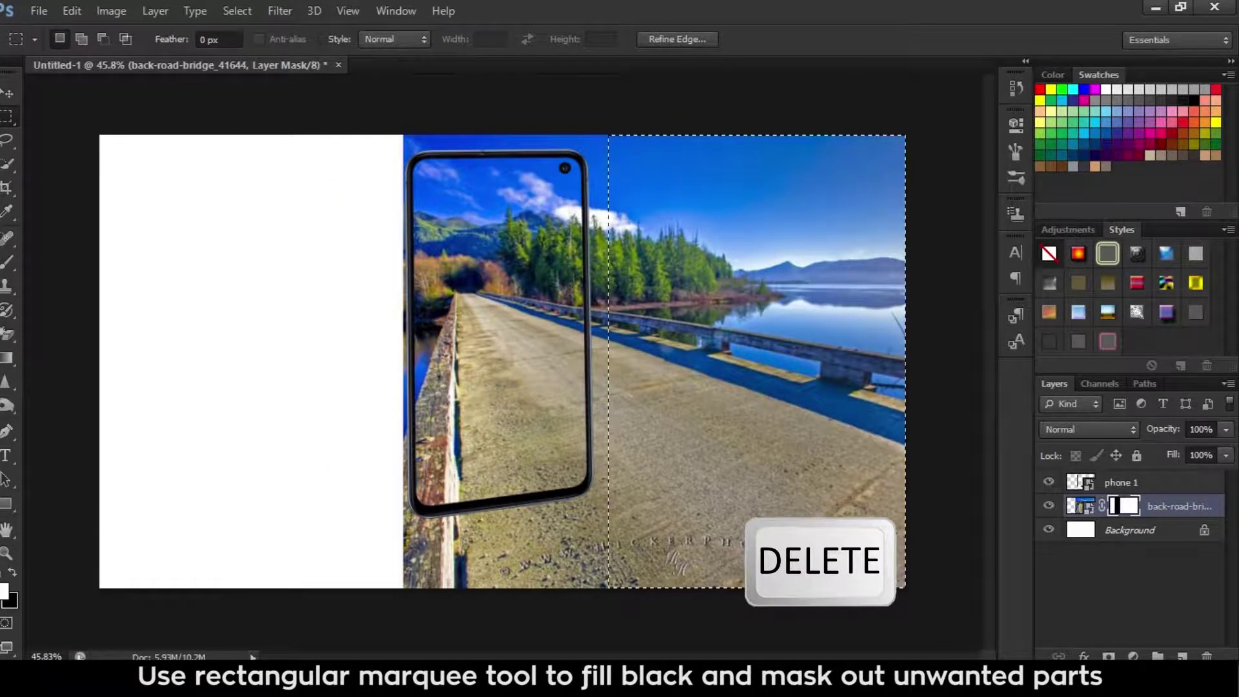
key("Delete")
left_click_drag(362, 531, 749, 588)
key("Delete")
key("ctrl+d")
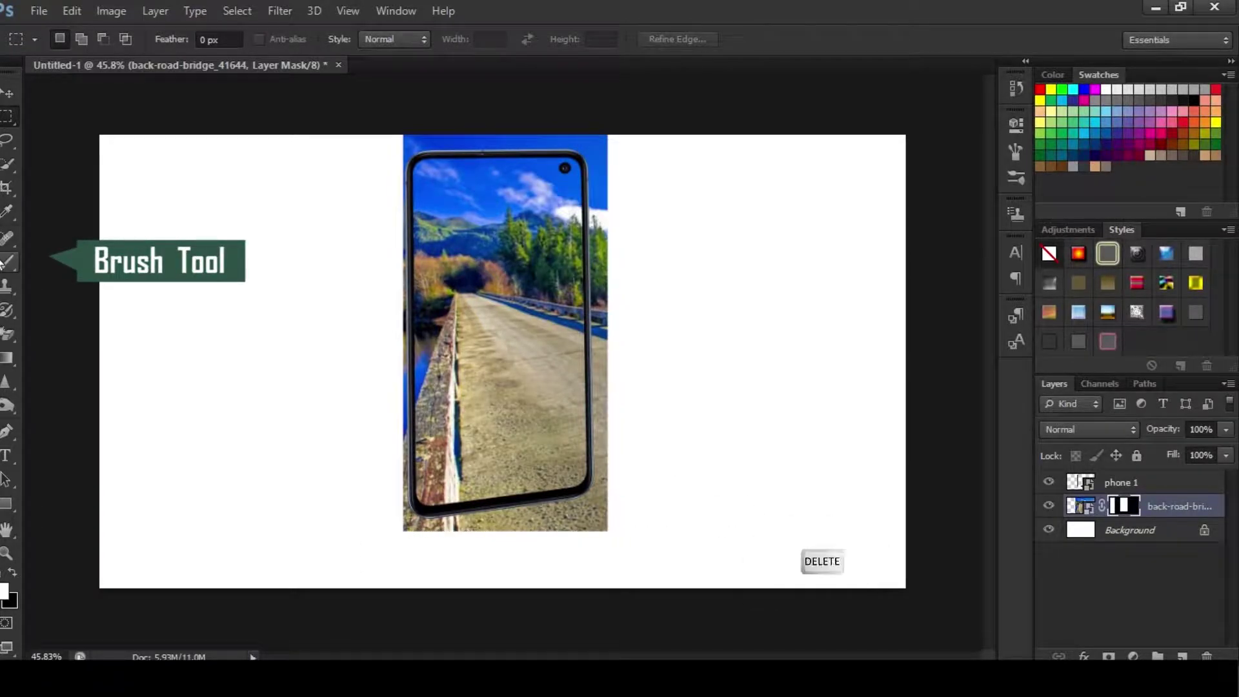
- Paint away leftover bridge photo along the phone's right and left edges with a hard brush
left_click(3, 261)
left_click(80, 40)
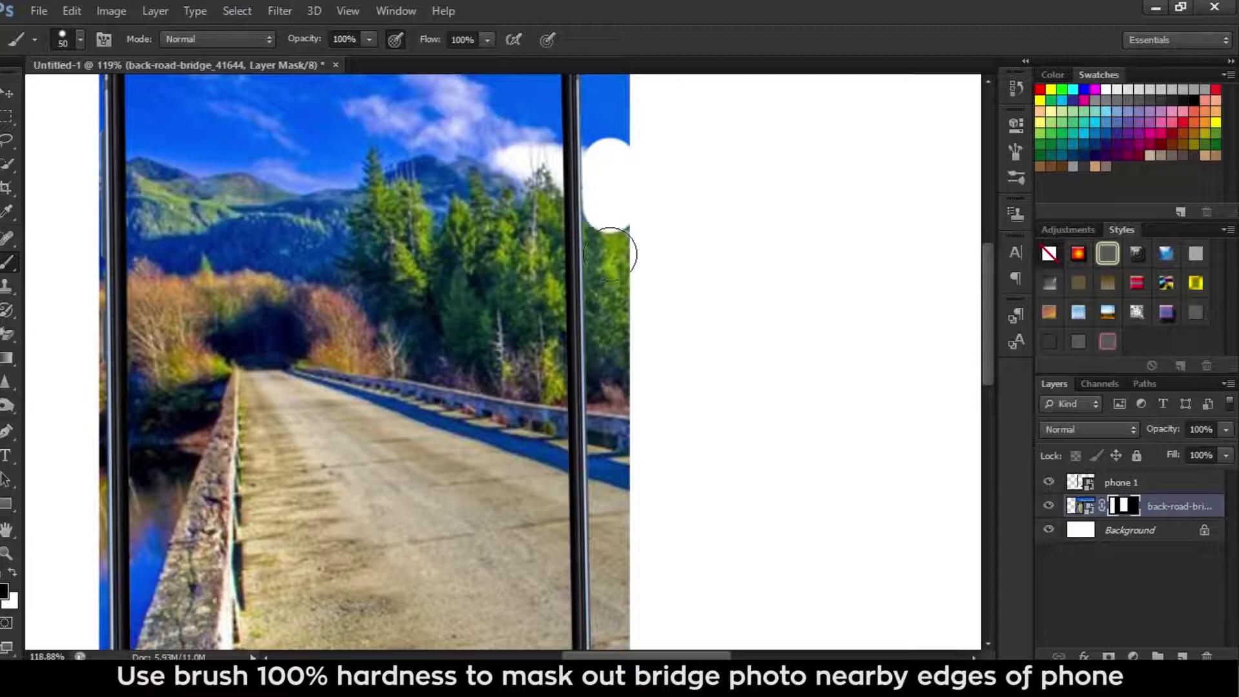
left_click_drag(610, 246, 616, 451)
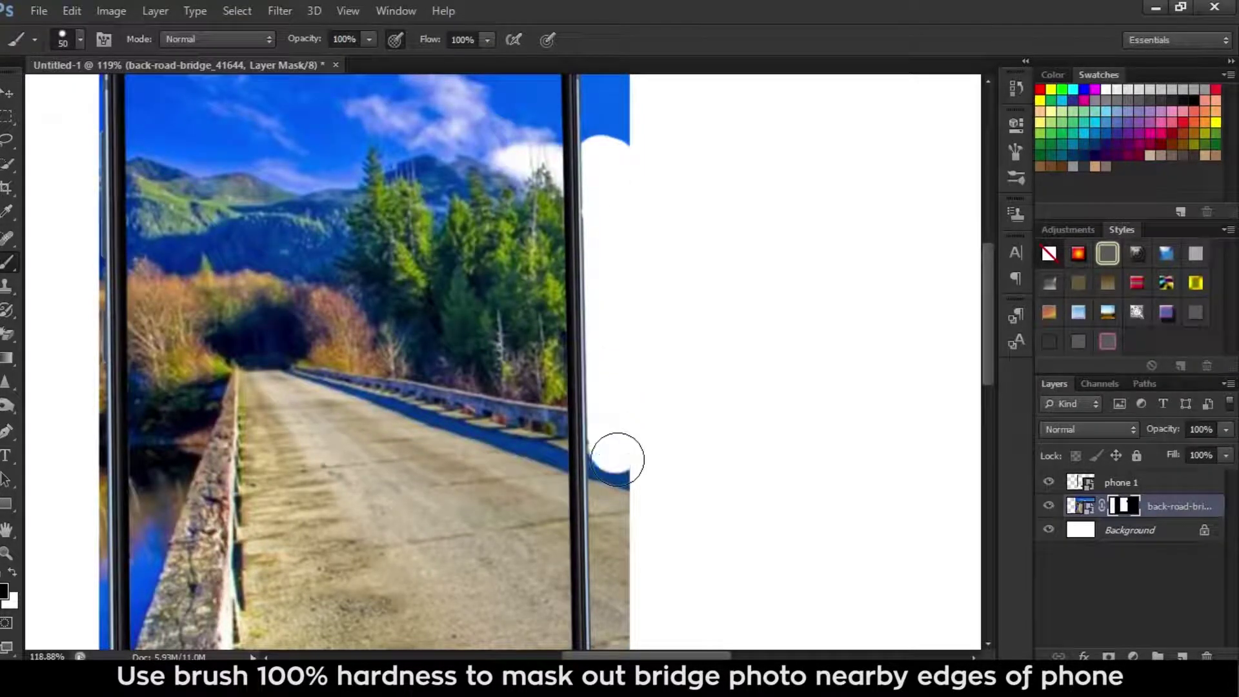
scroll(348, 433, "down", 5)
mouse_move(77, 415)
left_mouse_down()
mouse_move(420, 434)
mouse_move(573, 417)
mouse_move(461, 464)
left_mouse_up()
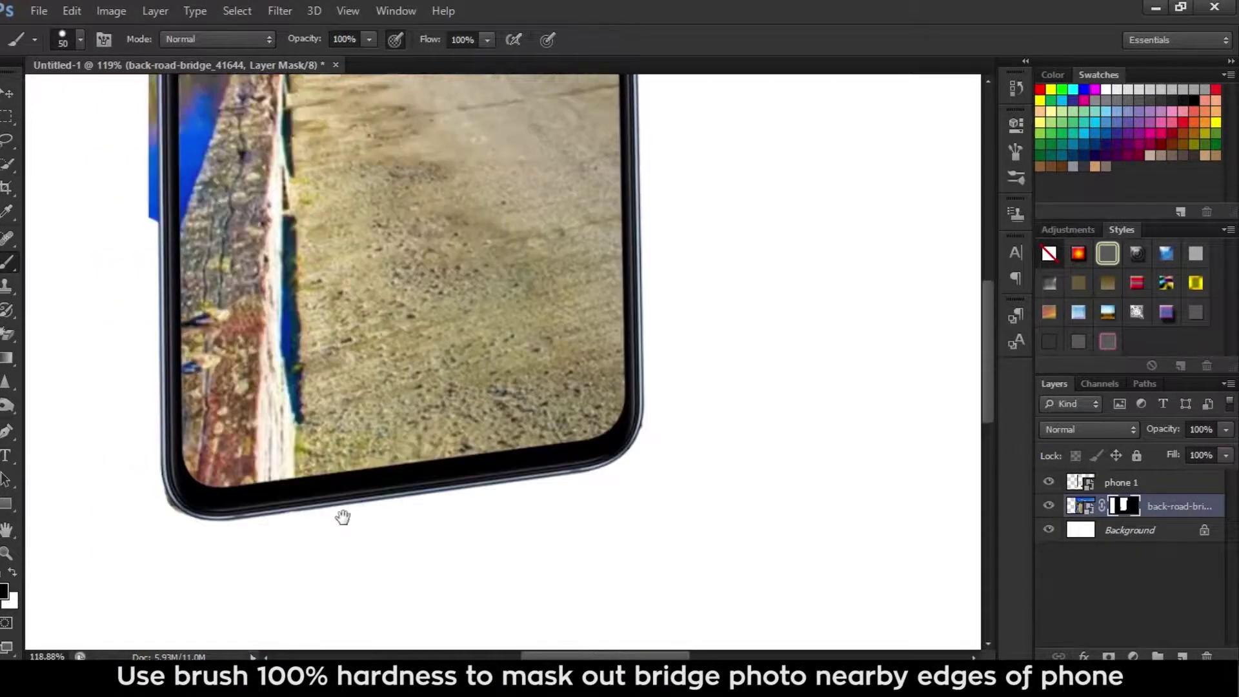
scroll(340, 514, "up", 10)
left_click_drag(314, 427, 297, 474)
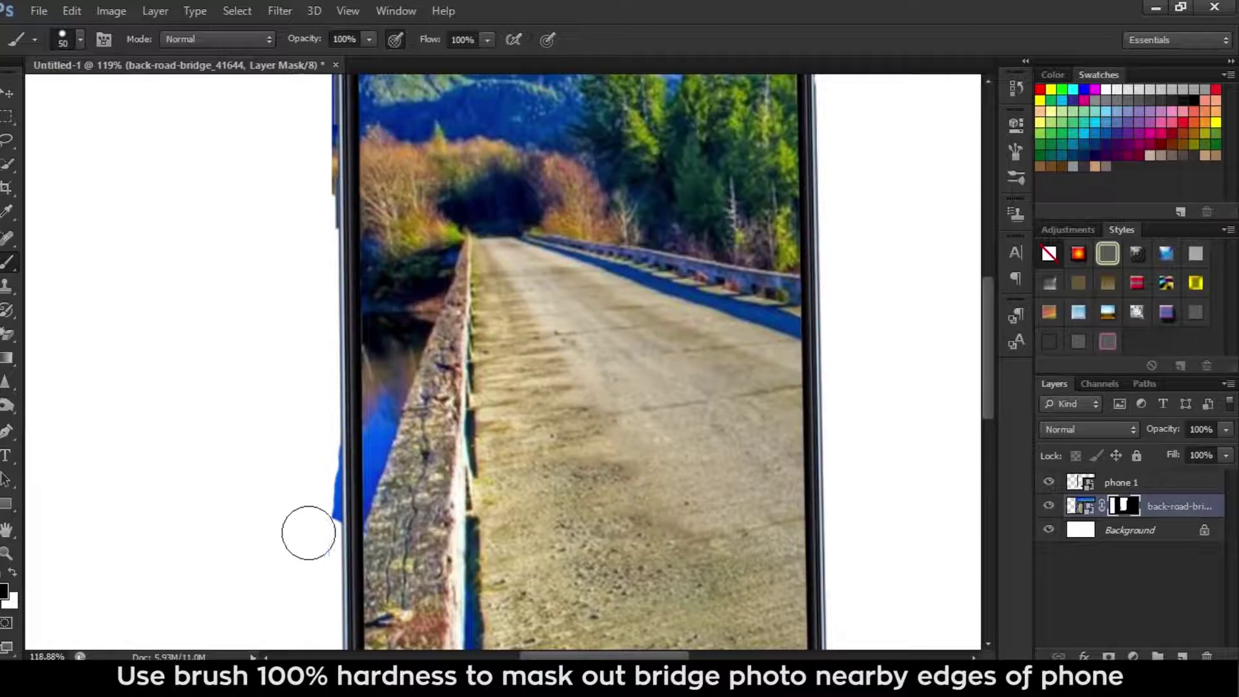
left_click_drag(309, 533, 308, 411)
scroll(858, 360, "up", 10)
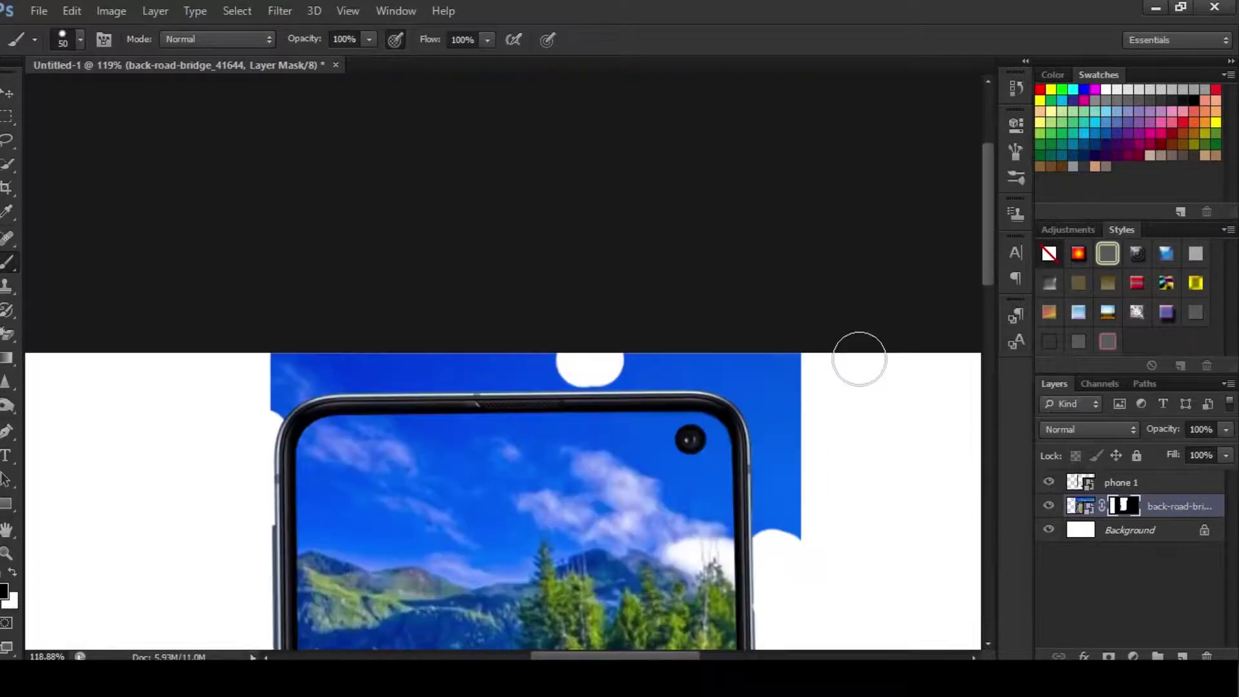
- Duplicate the bridge above the phone with a black mask and paint white to reveal the spilling road
scroll(297, 382, "down", 5)
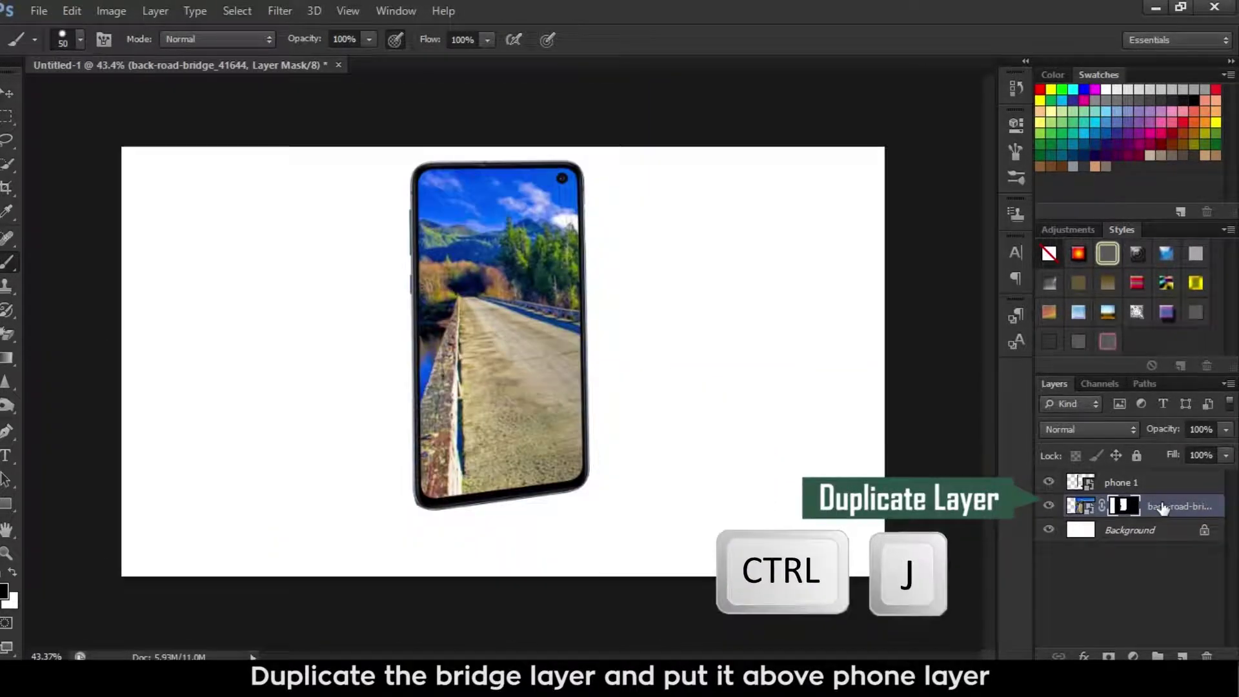
key("ctrl+j")
key("ctrl+bracketright")
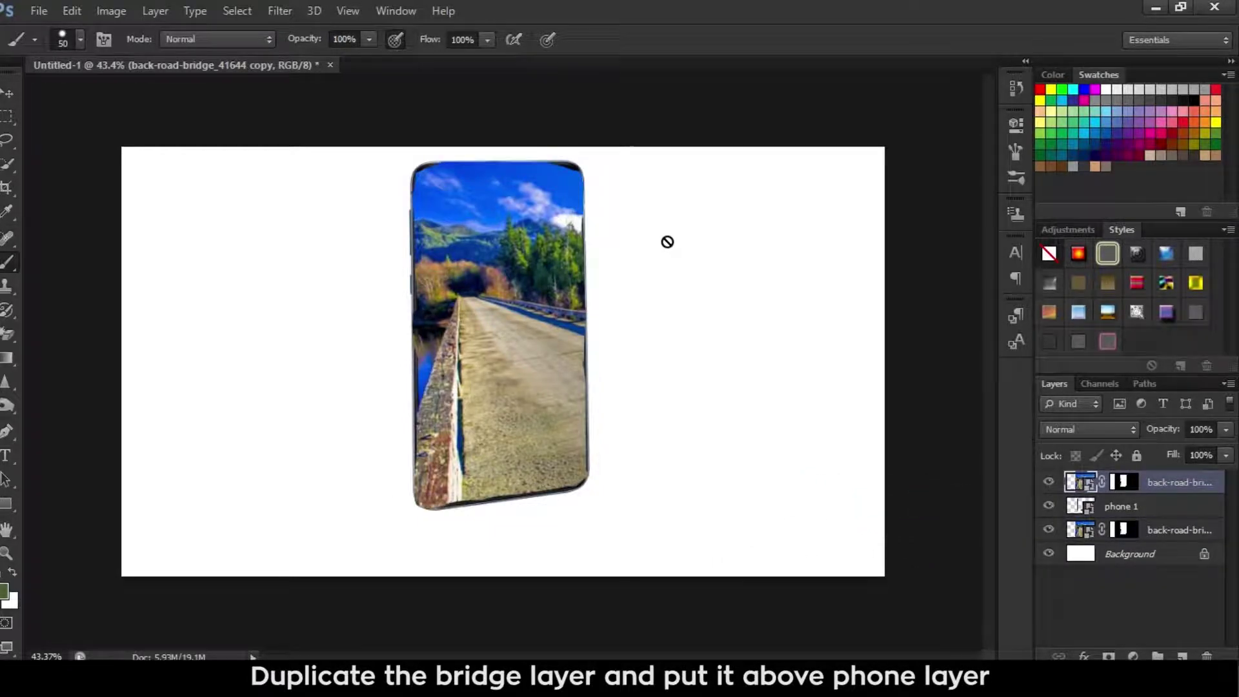
key("alt+BackSpace")
key("m")
left_click(8, 261)
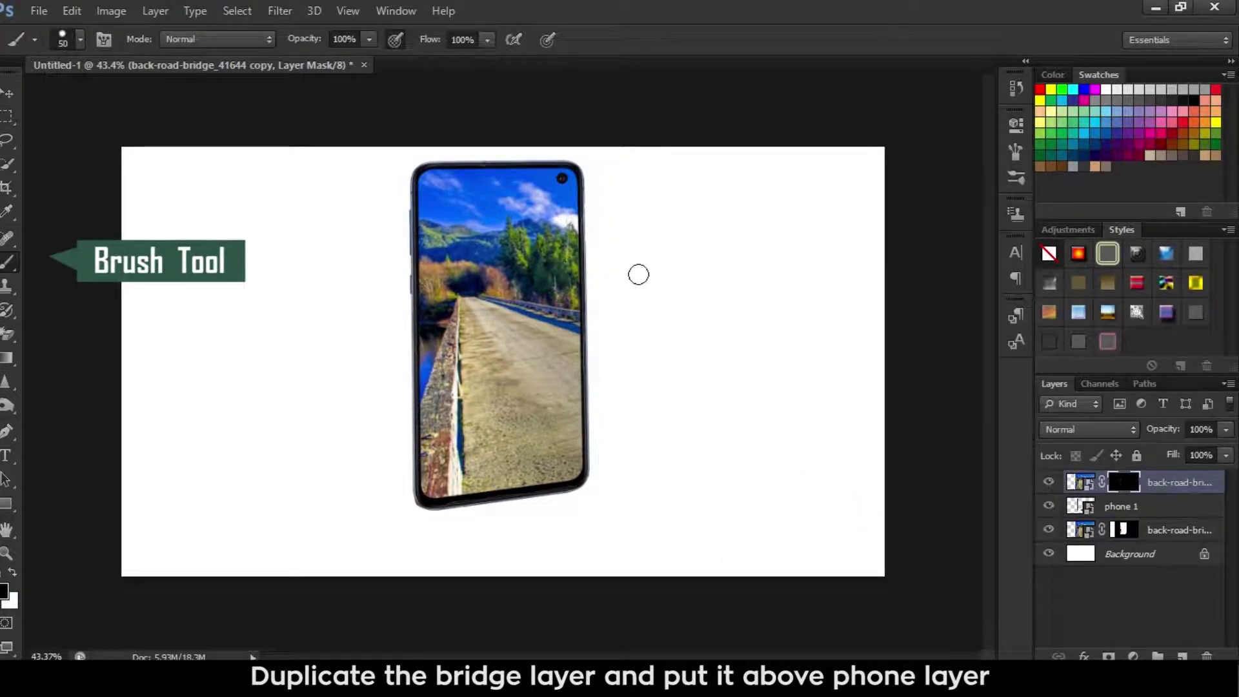
key("x")
mouse_move(577, 325)
left_mouse_down()
mouse_move(597, 328)
mouse_move(691, 428)
mouse_move(676, 408)
left_mouse_up()
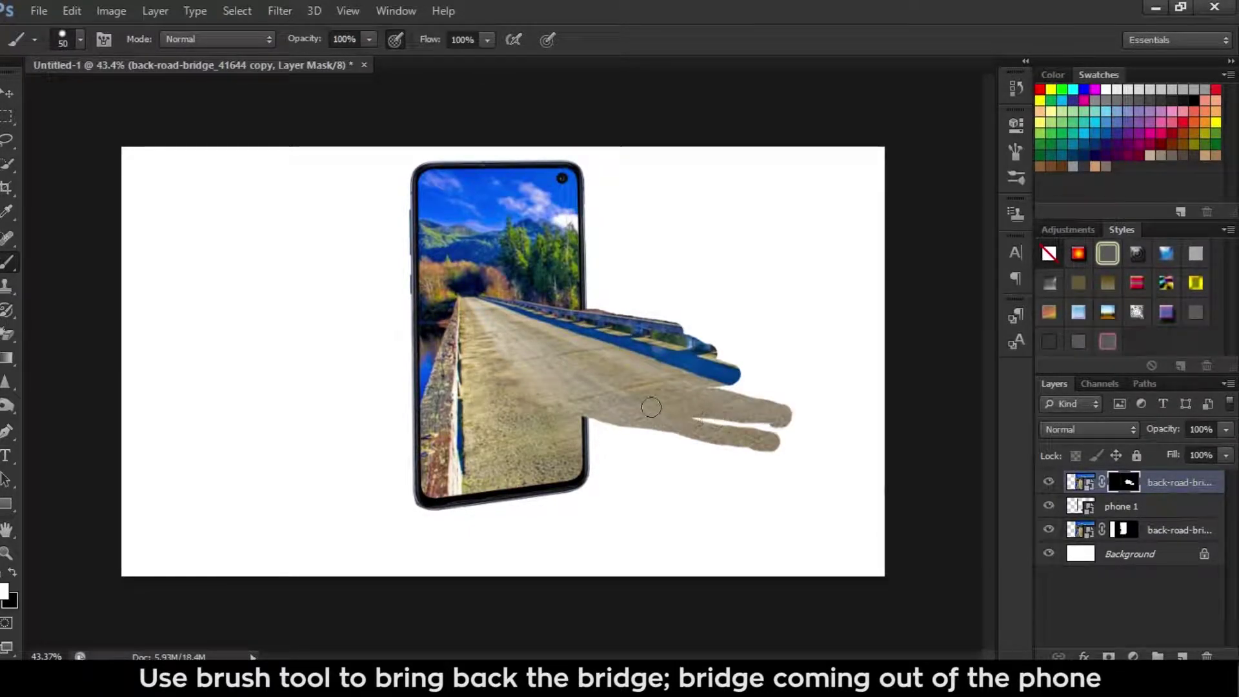
key("]")
key("]")
key("]")
mouse_move(491, 542)
left_mouse_down()
mouse_move(581, 526)
mouse_move(818, 523)
left_mouse_up()
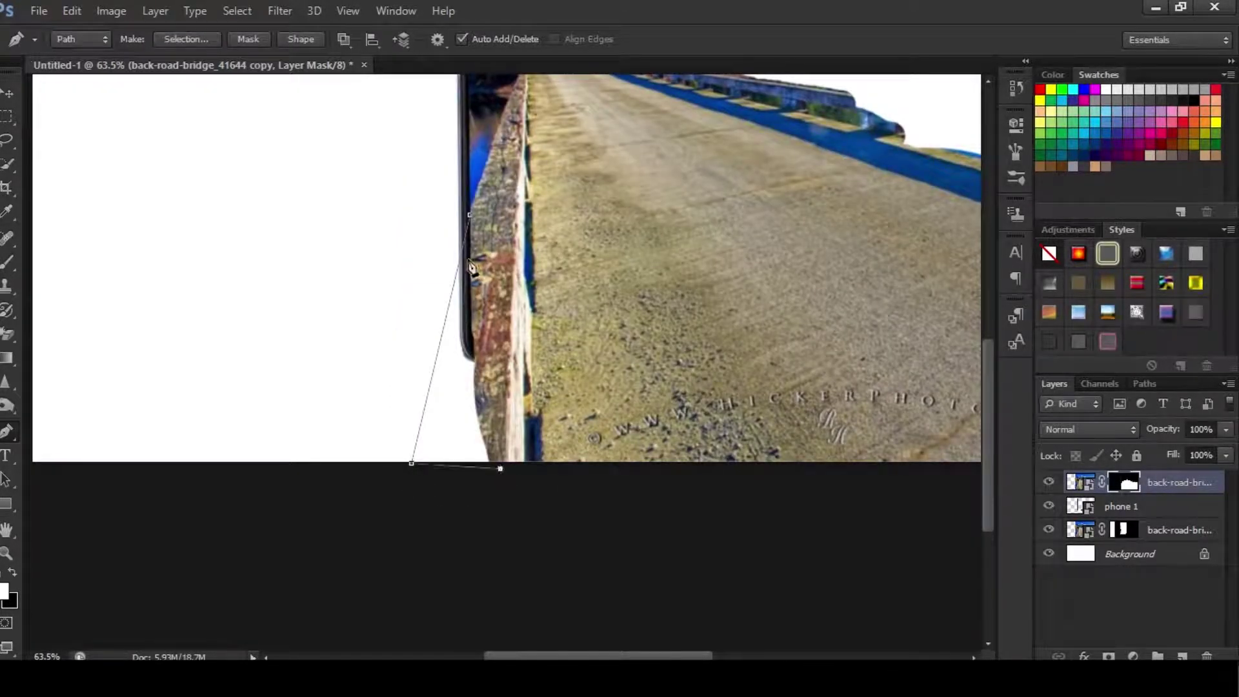
- Turn the traced path into a selection and fill the mask to reveal that area
key("ctrl+Return")
key("m")
key("x")
key("ctrl+Delete")
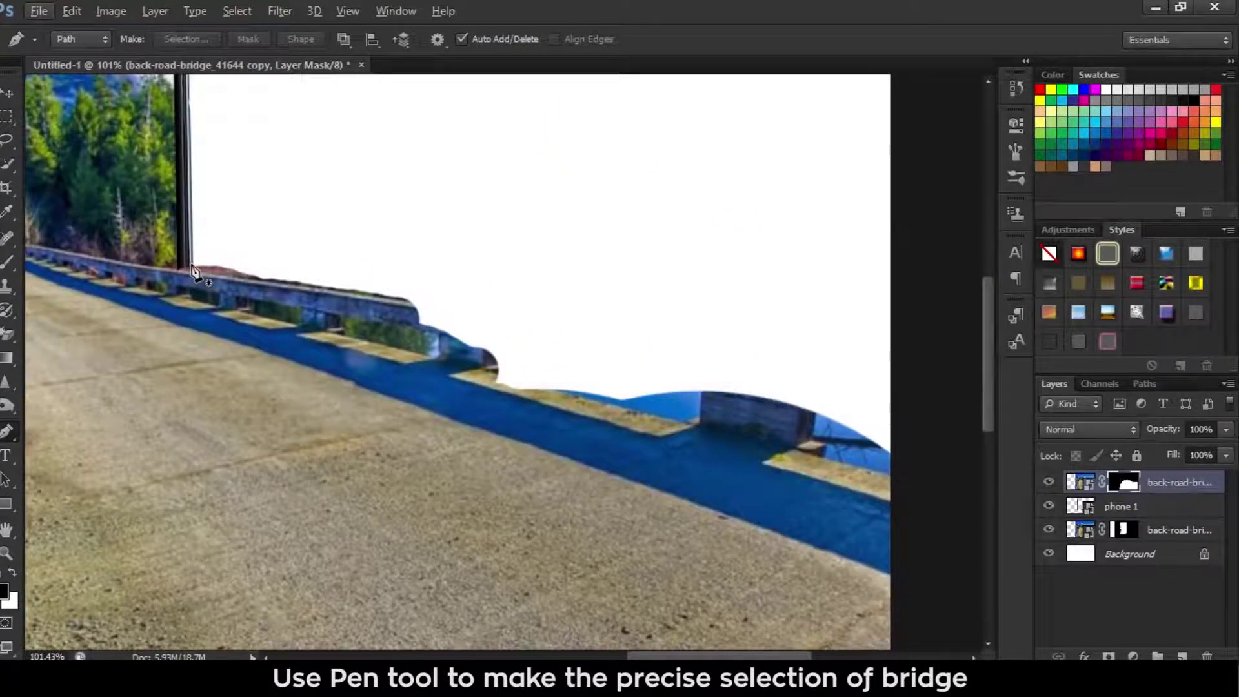
- Trace the far bridge railing with a closed path, fill it into the mask, and deselect
left_click_drag(716, 339, 494, 322)
left_click(668, 345)
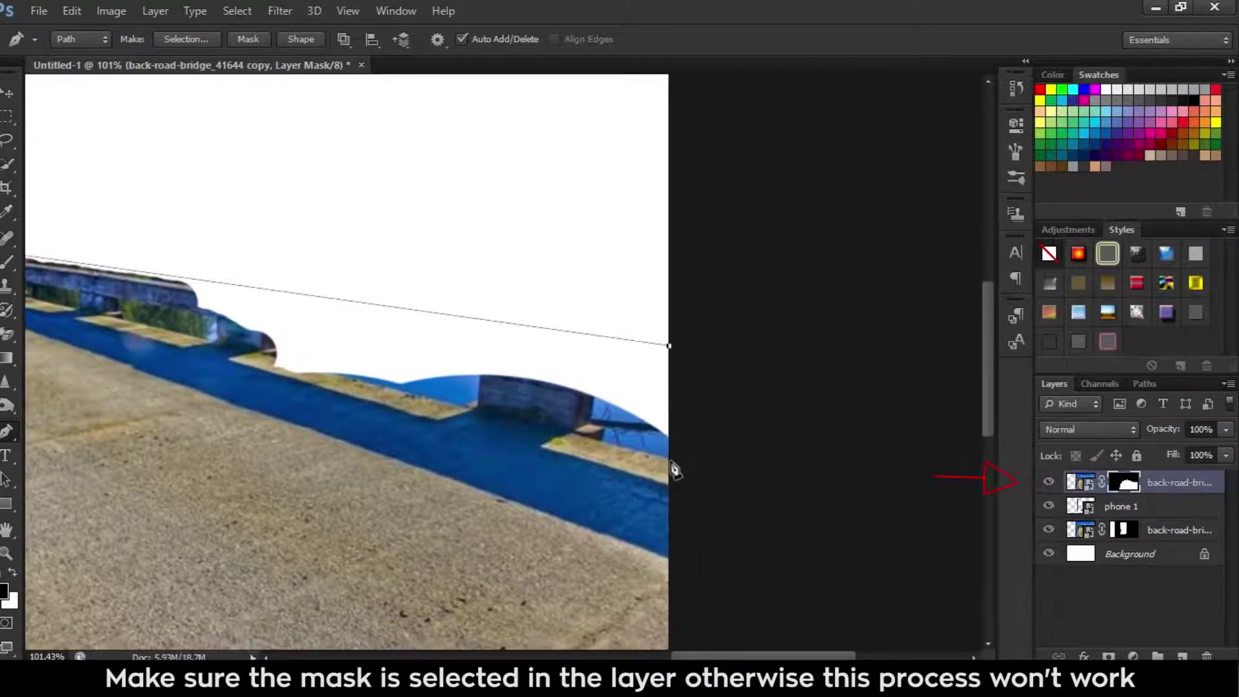
left_click_drag(312, 399, 688, 426)
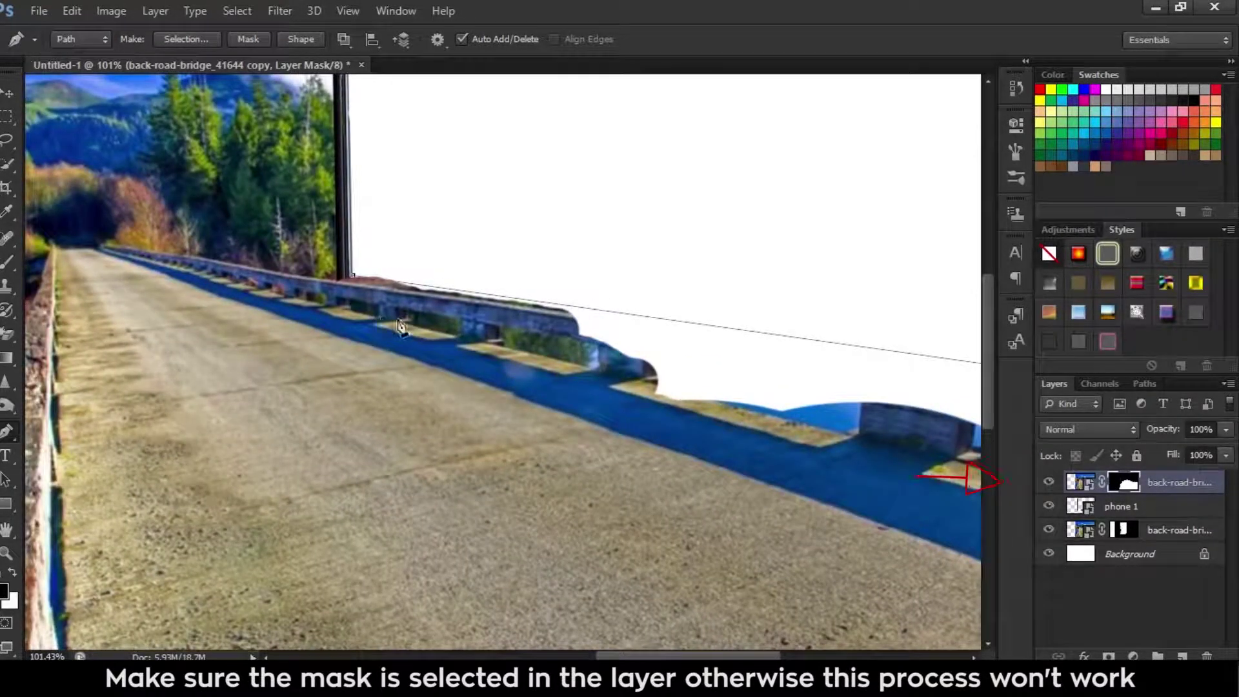
left_click(352, 311)
left_click(352, 276)
right_click(476, 218)
left_click(510, 299)
key("ctrl+Delete")
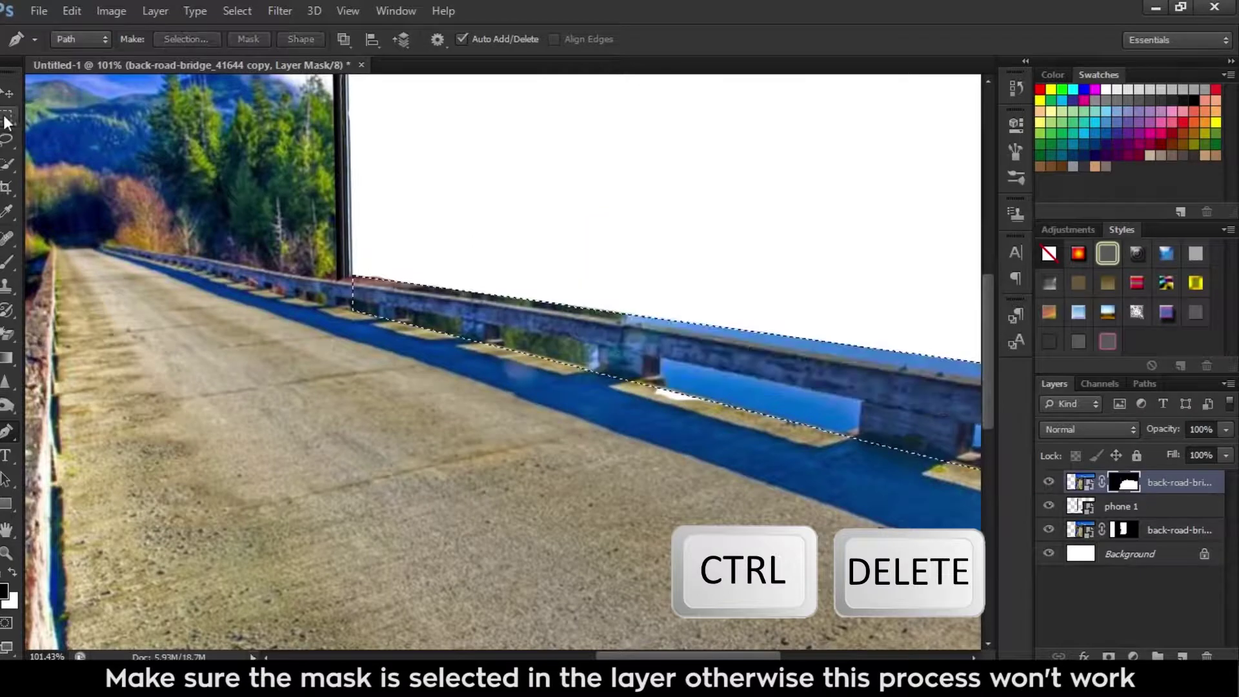
scroll(620, 249, "up", 2)
key("ctrl+d")
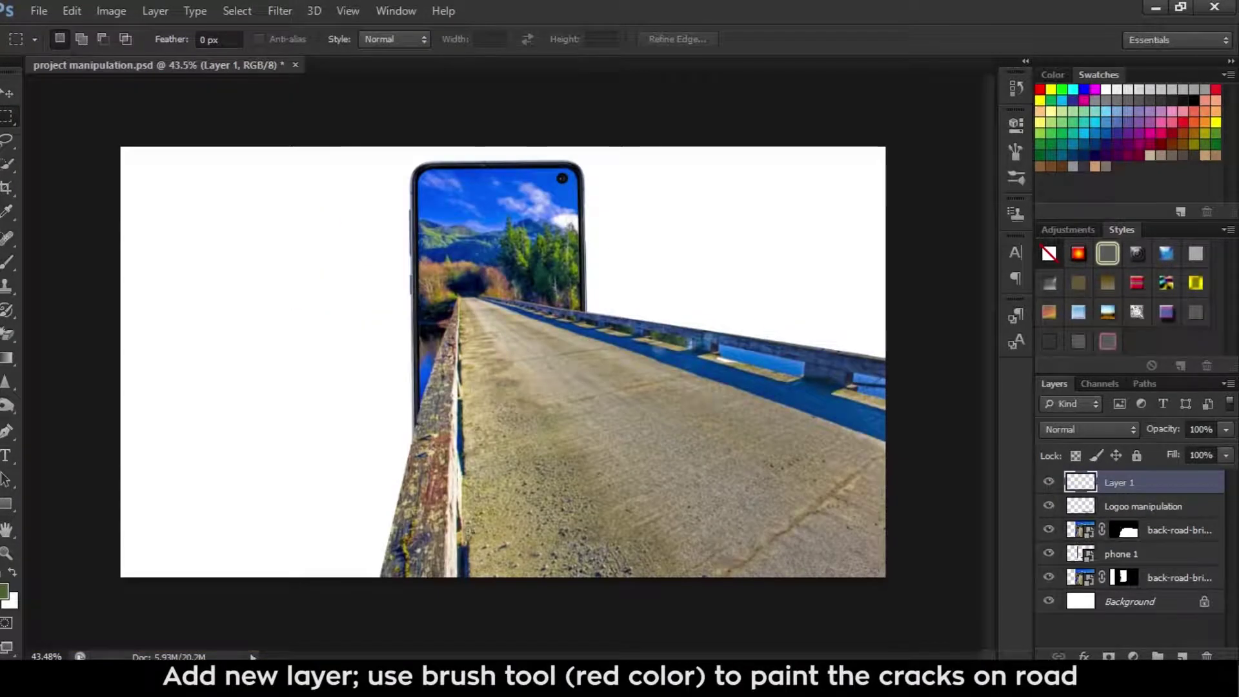
- Paint a red jagged crack shape across the front of the road in pure red
key("b")
left_click(4, 591)
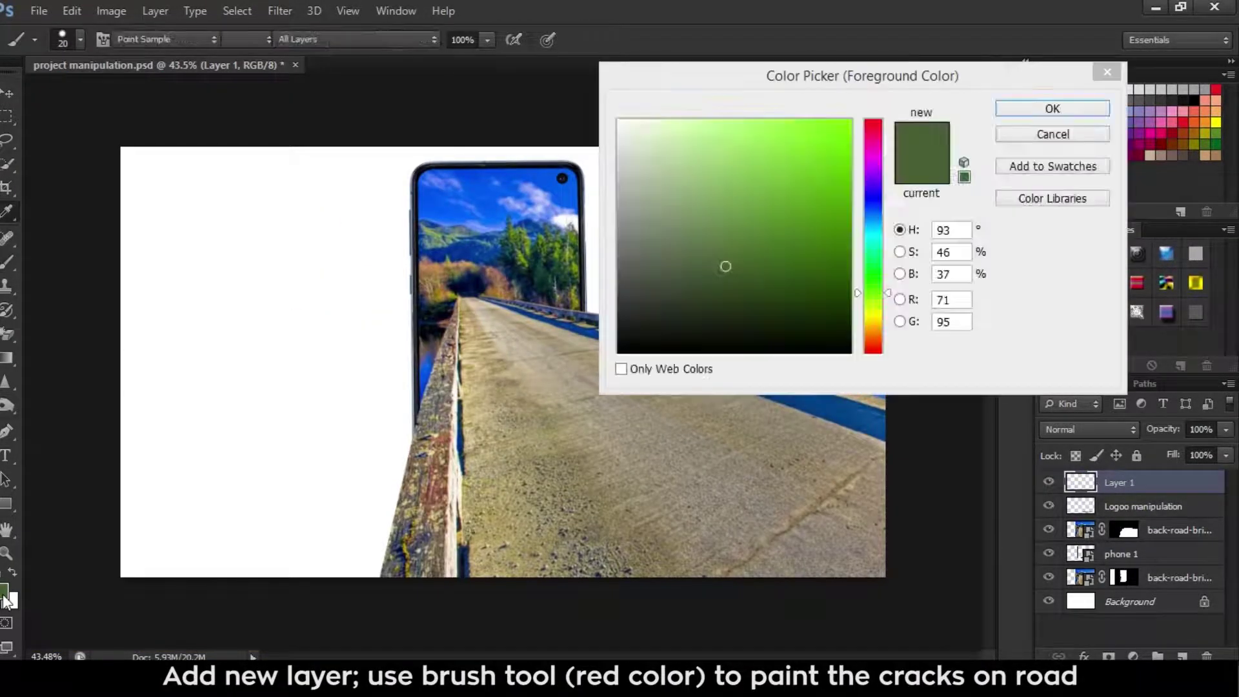
left_click(865, 136)
left_click(823, 128)
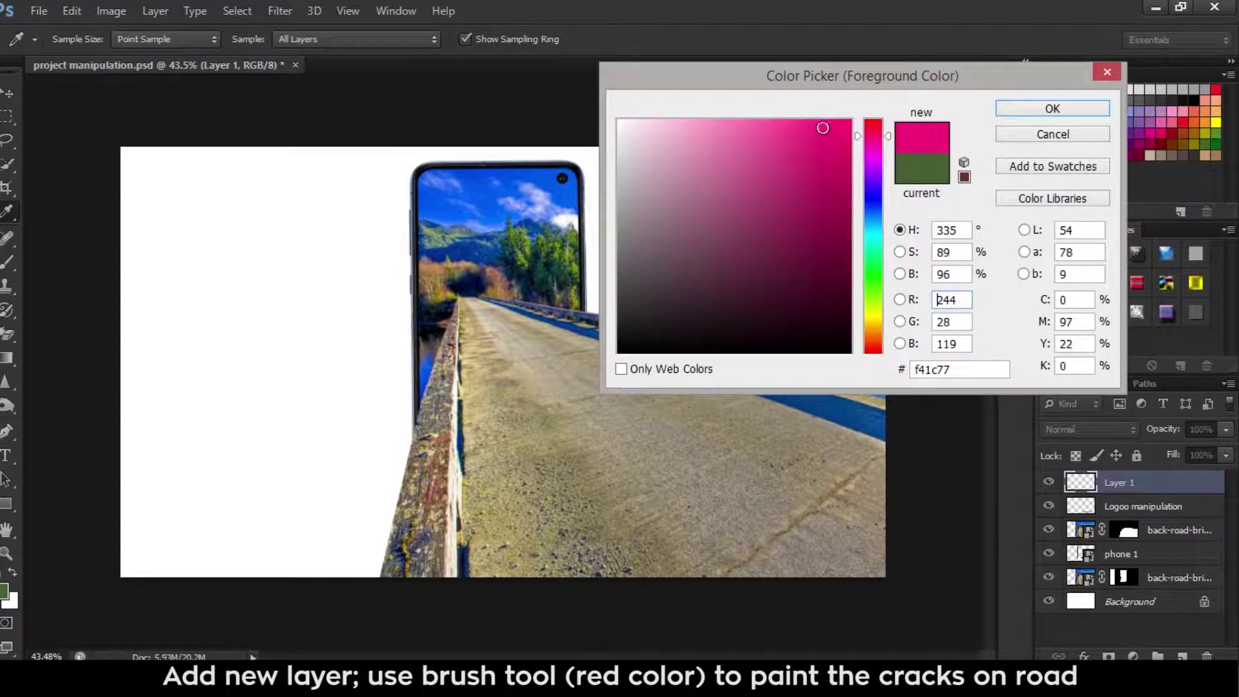
left_click_drag(865, 144, 890, 105)
left_click(1052, 109)
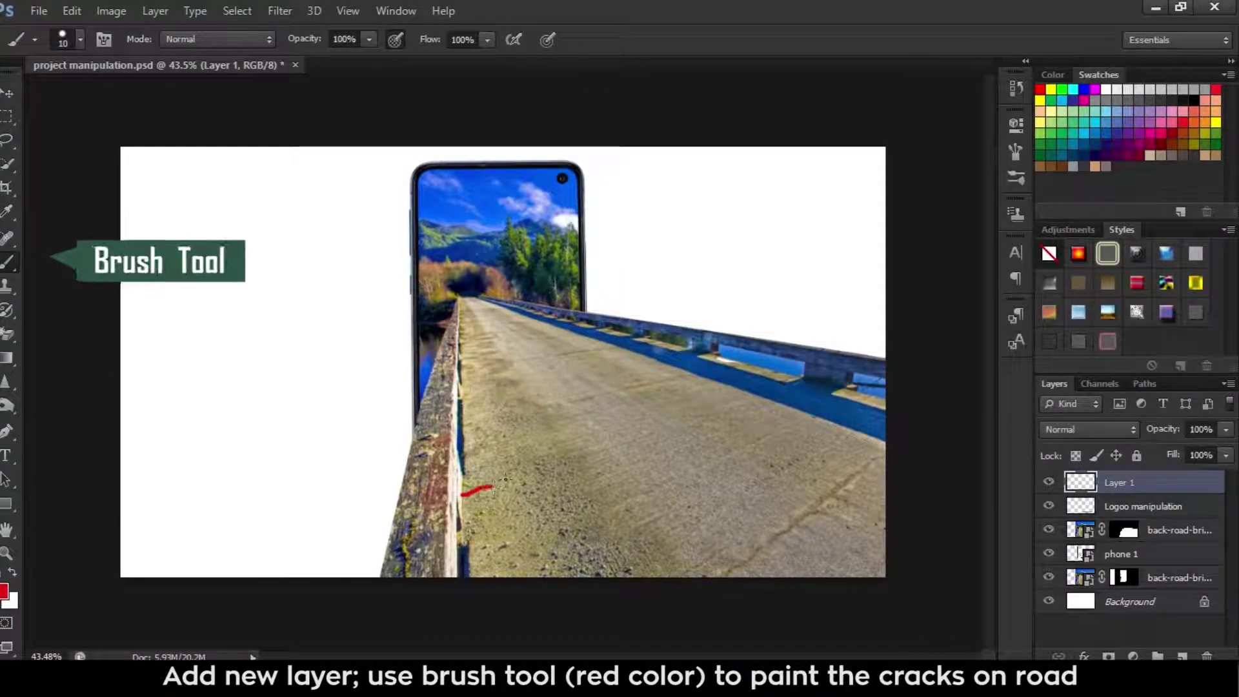
left_click_drag(461, 495, 830, 426)
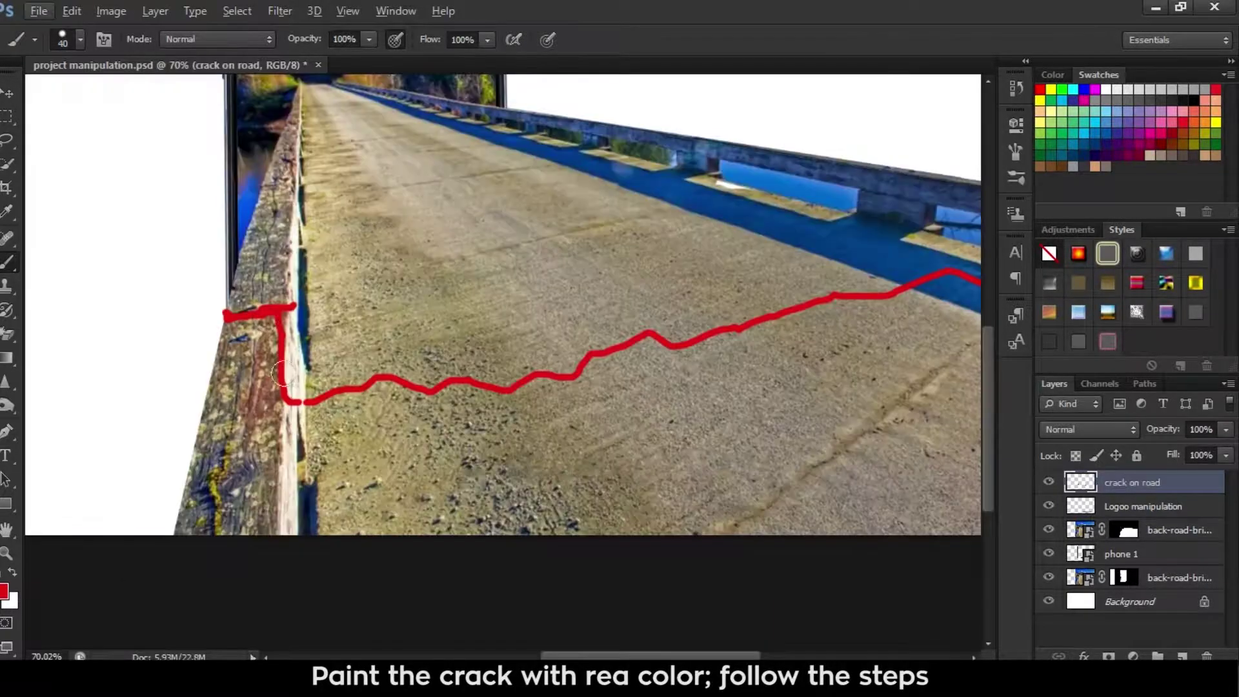
mouse_move(290, 310)
left_mouse_down()
mouse_move(258, 509)
mouse_move(890, 474)
mouse_move(193, 528)
mouse_move(282, 425)
mouse_move(961, 497)
left_mouse_up()
left_click_drag(685, 404, 330, 420)
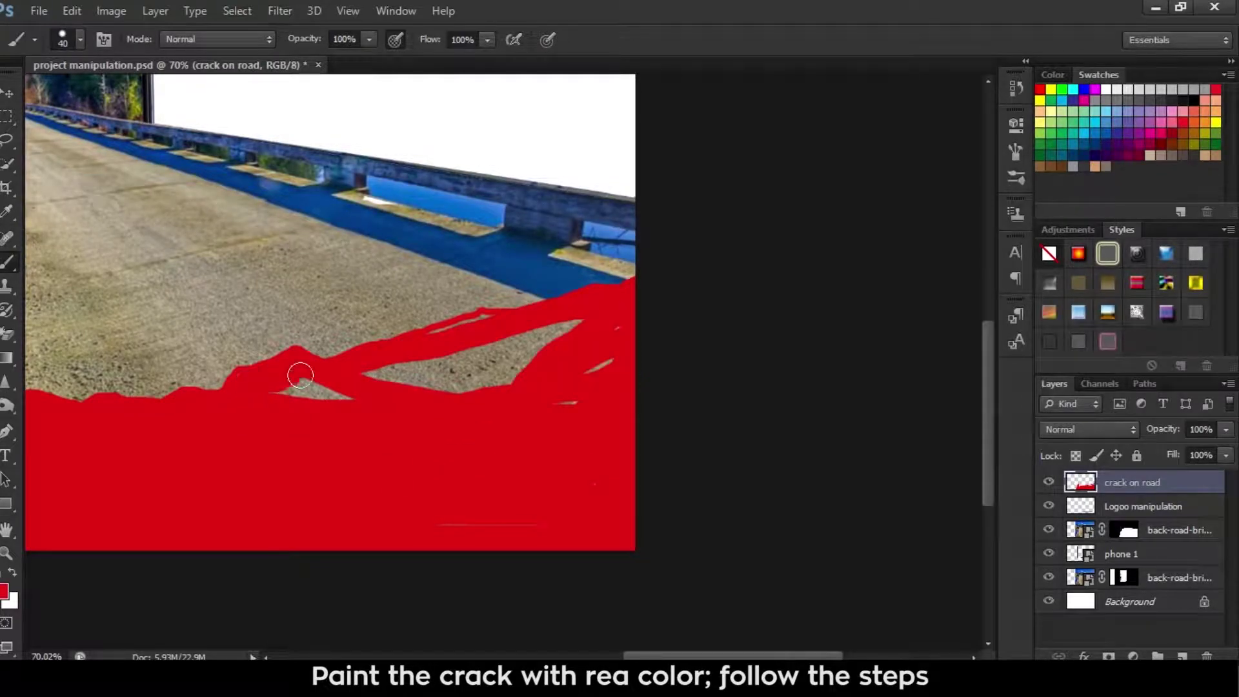
left_click_drag(557, 310, 475, 327)
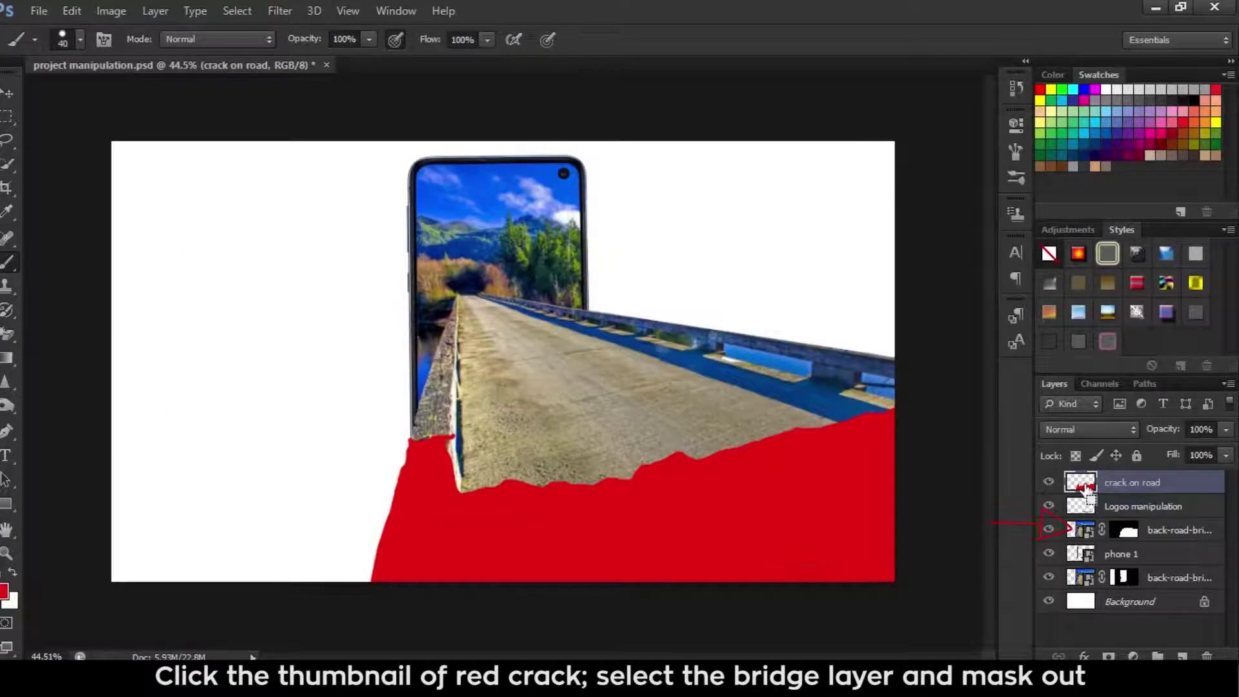
- Load the red crack as a selection and delete it from the bridge mask
left_click(1081, 482, "ctrl")
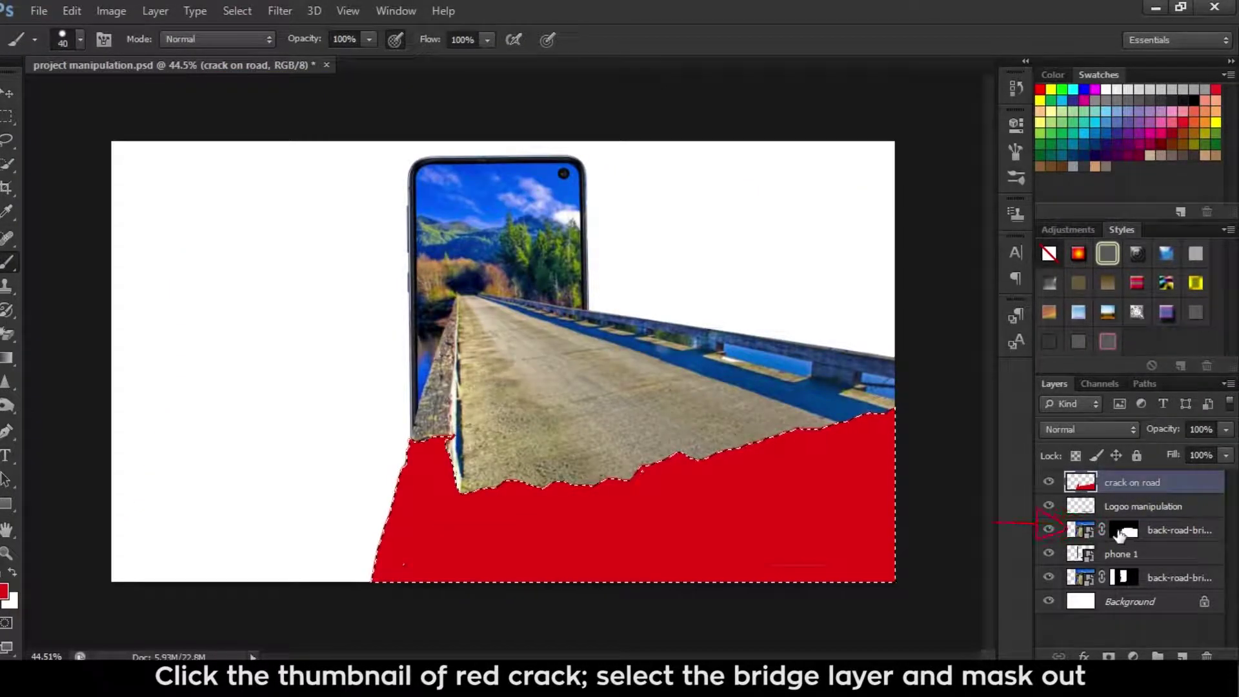
left_click(1123, 531)
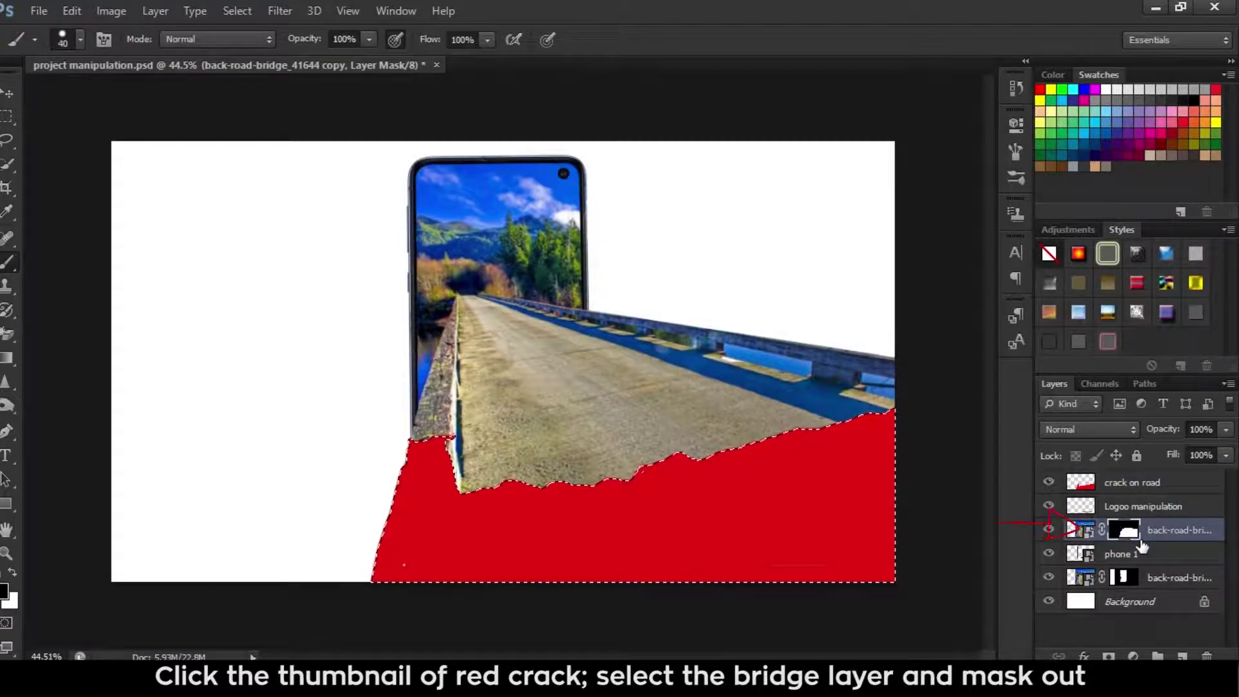
key("Delete")
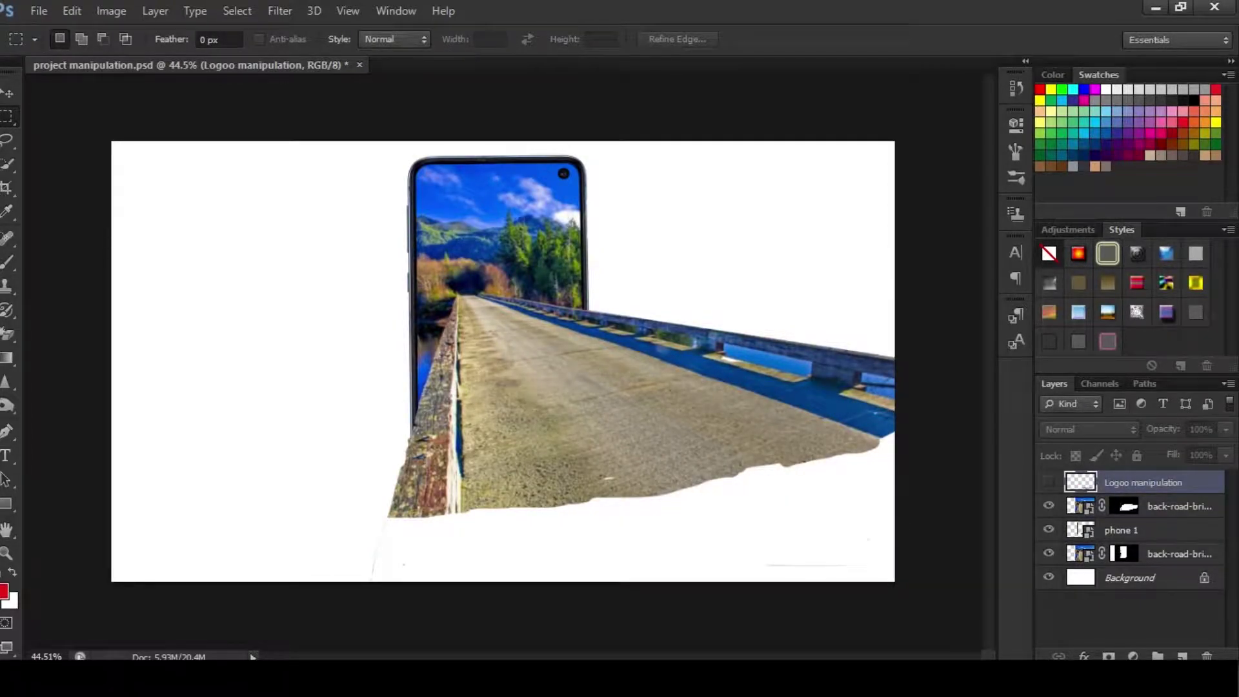
- Drag the crack texture image from the source photos folder into the composition
left_click(540, 639)
left_click(380, 216)
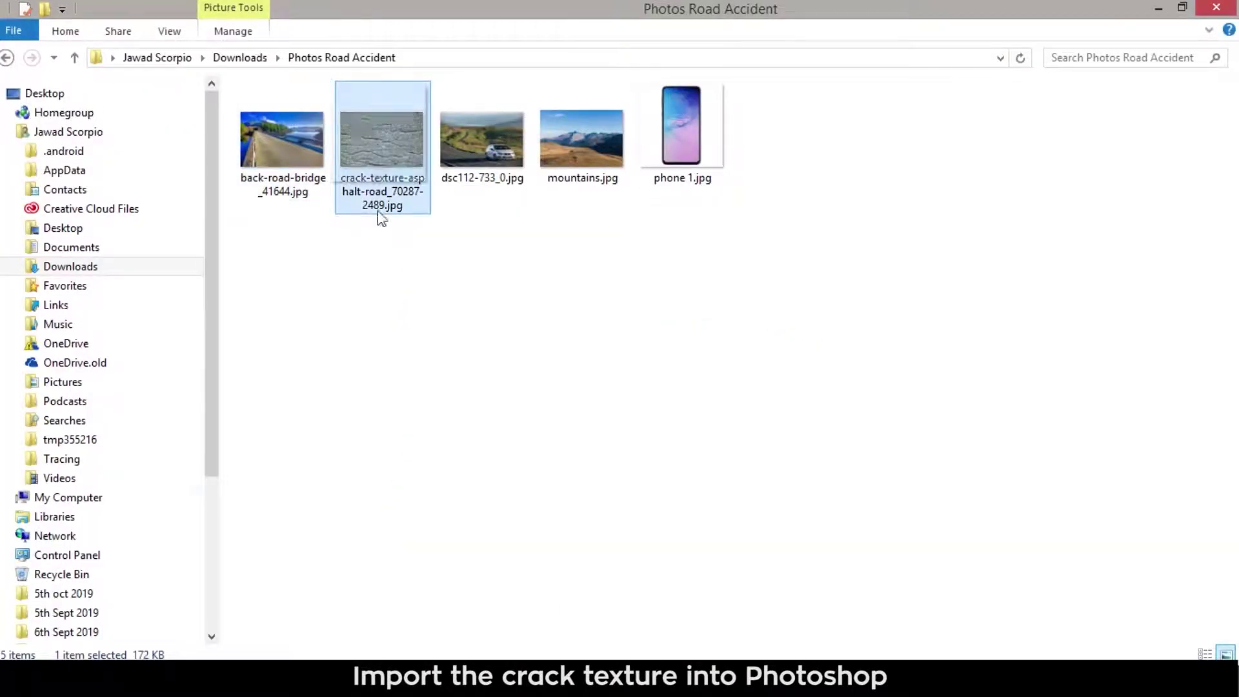
mouse_move(380, 218)
left_mouse_down()
mouse_move(832, 146)
mouse_move(567, 357)
left_mouse_up()
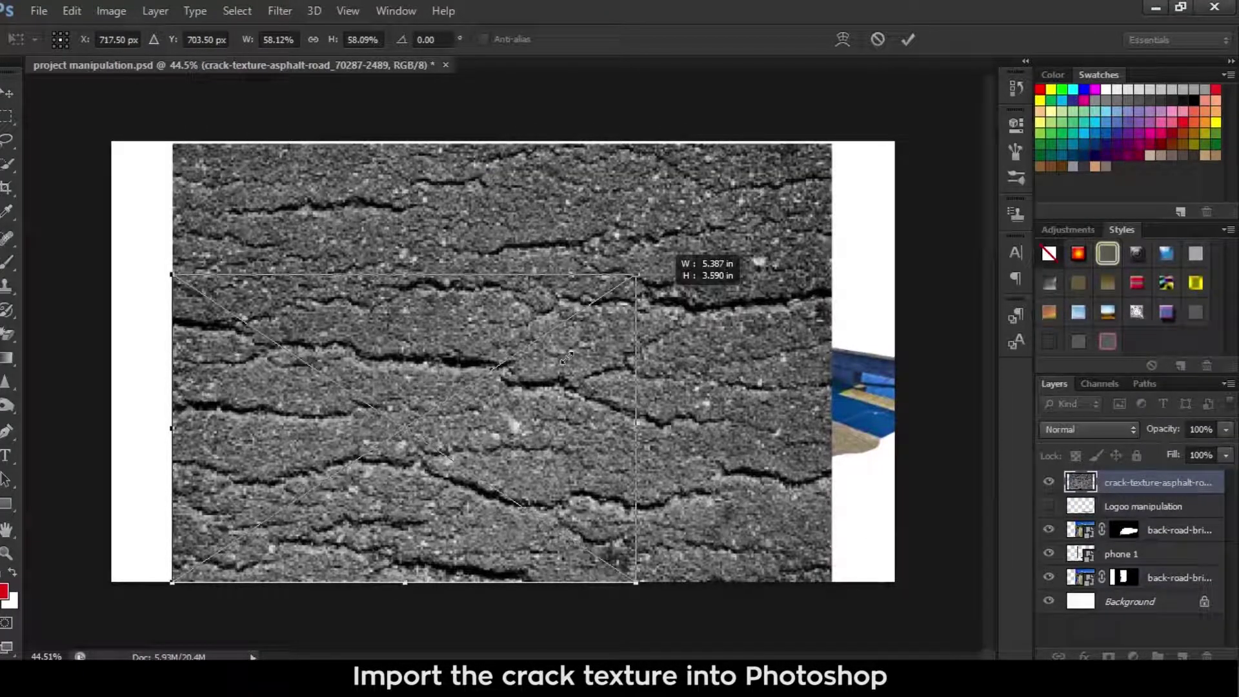
- Commit the smaller placement of the cracked asphalt texture
key("Return")
scroll(527, 576, "up", 1)
scroll(528, 576, "up", 1)
scroll(528, 576, "up", 1)
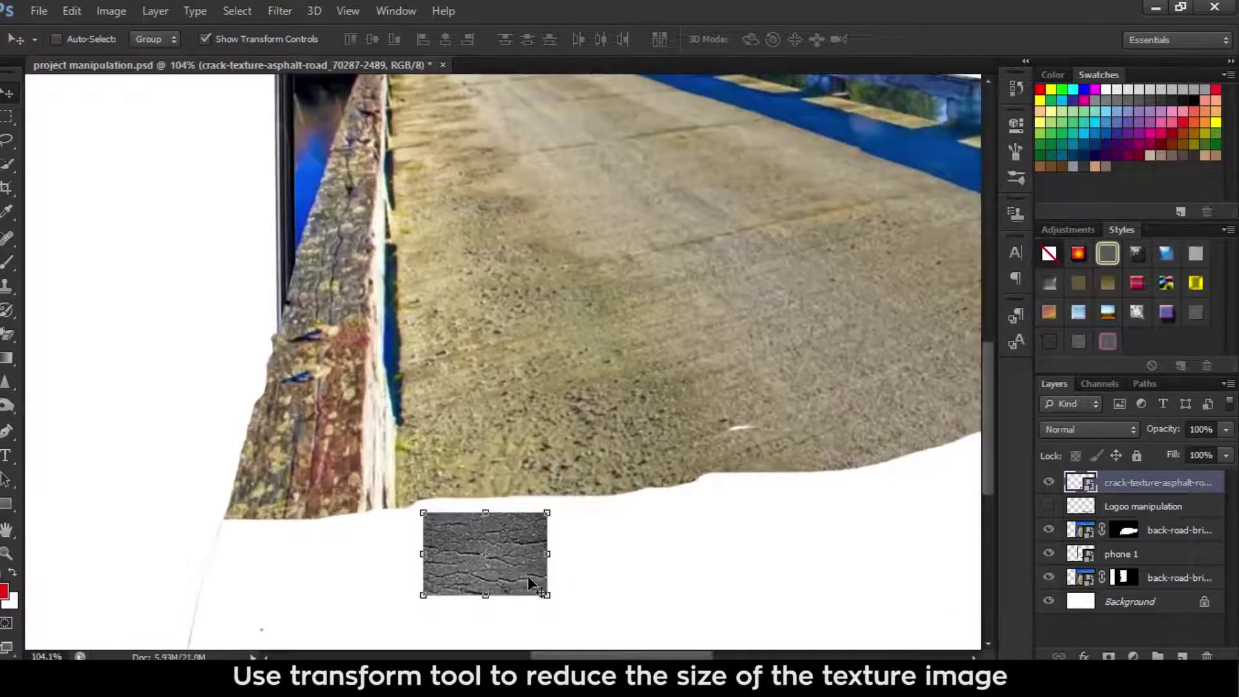
scroll(528, 576, "up", 1)
- Add a Curves adjustment clipped to the texture and raise the RGB curve to brighten it
left_click(1132, 656)
left_click(1109, 390)
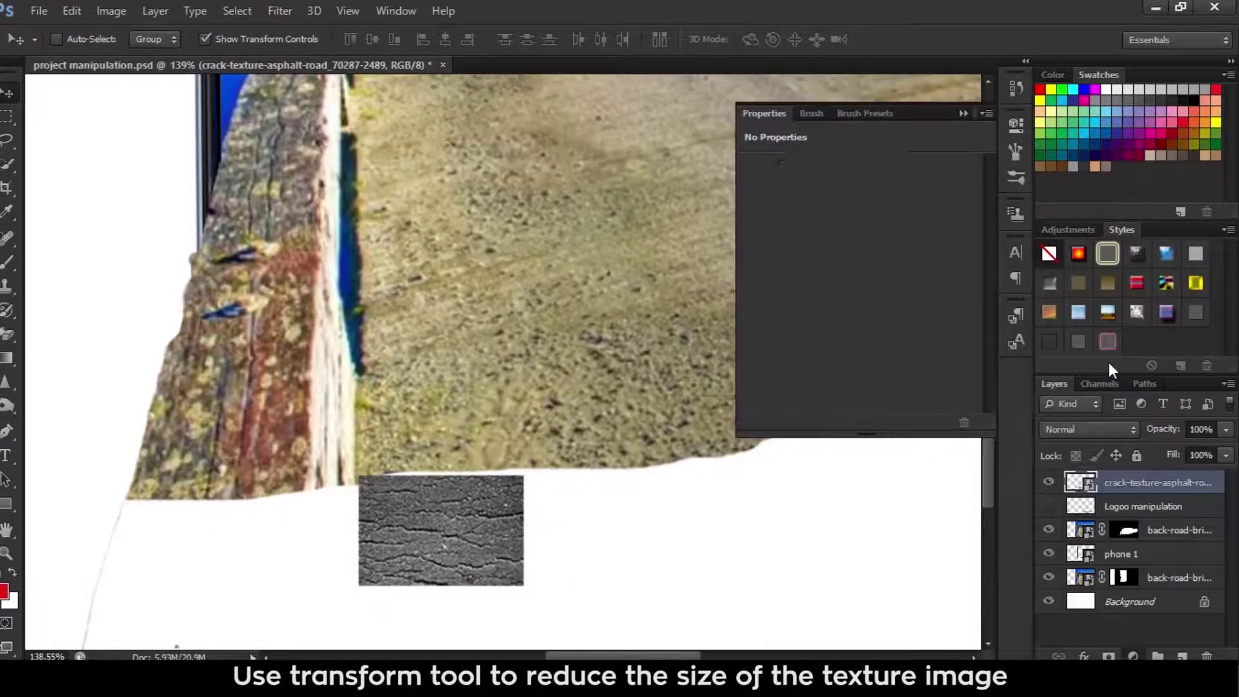
left_click(855, 422)
left_click_drag(876, 303, 874, 290)
left_click(858, 193)
left_click(839, 226)
- Lower the Blue curve to yellow the texture, then bow the RGB curve up further
left_click(858, 194)
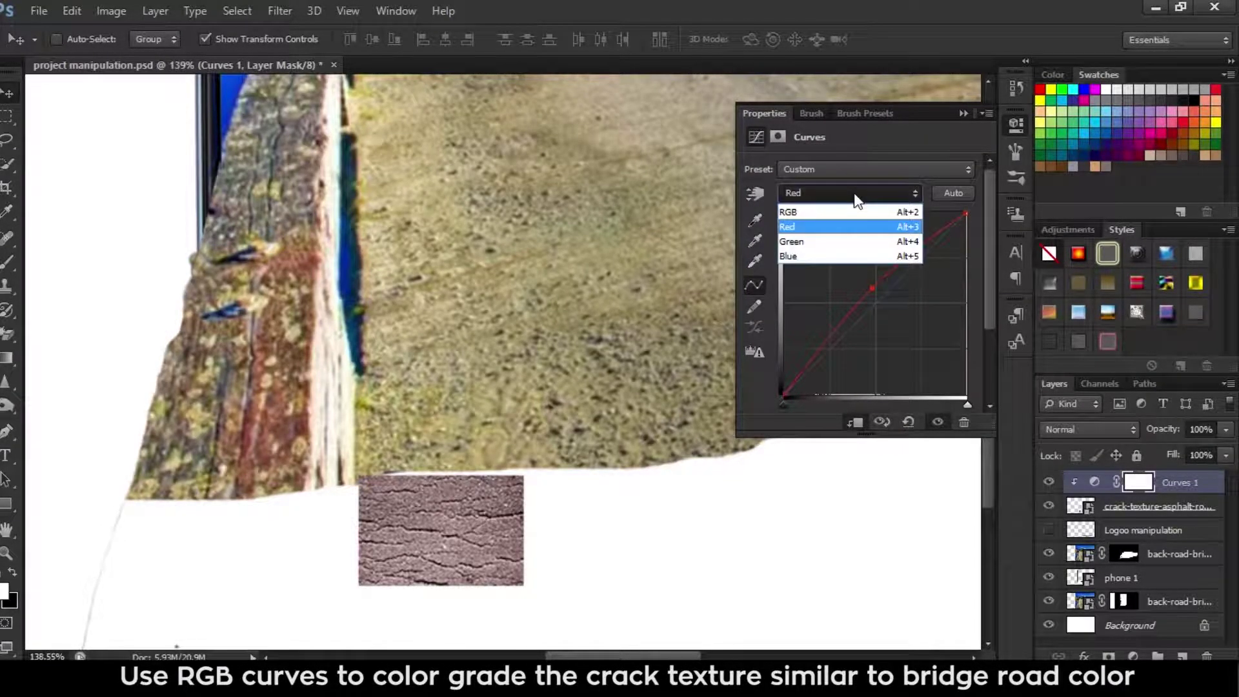
left_click(838, 257)
left_click_drag(886, 292, 886, 313)
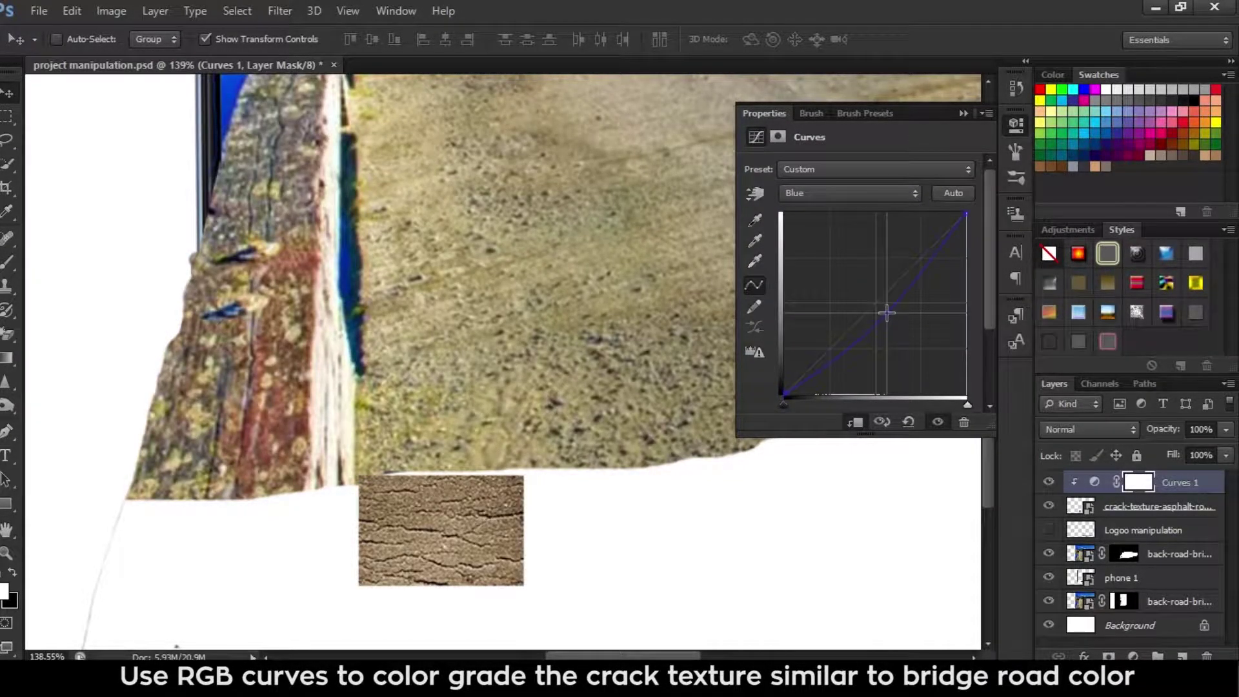
left_click(833, 193)
left_click(837, 212)
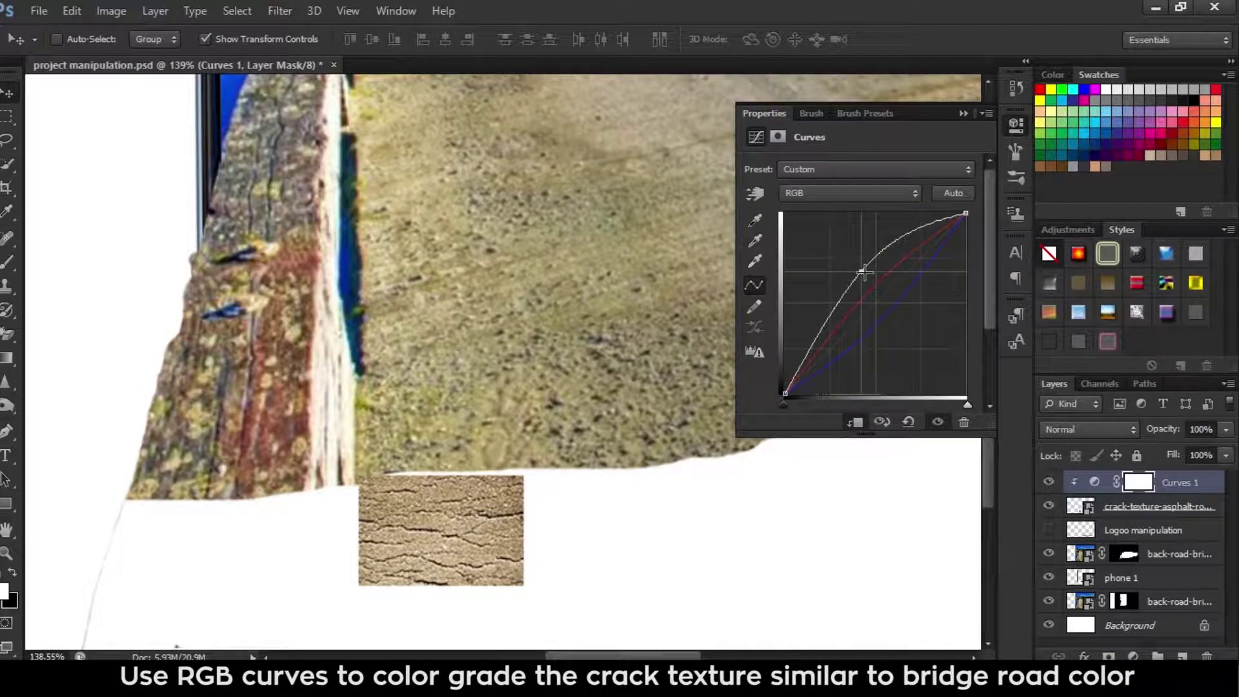
left_click_drag(866, 268, 865, 265)
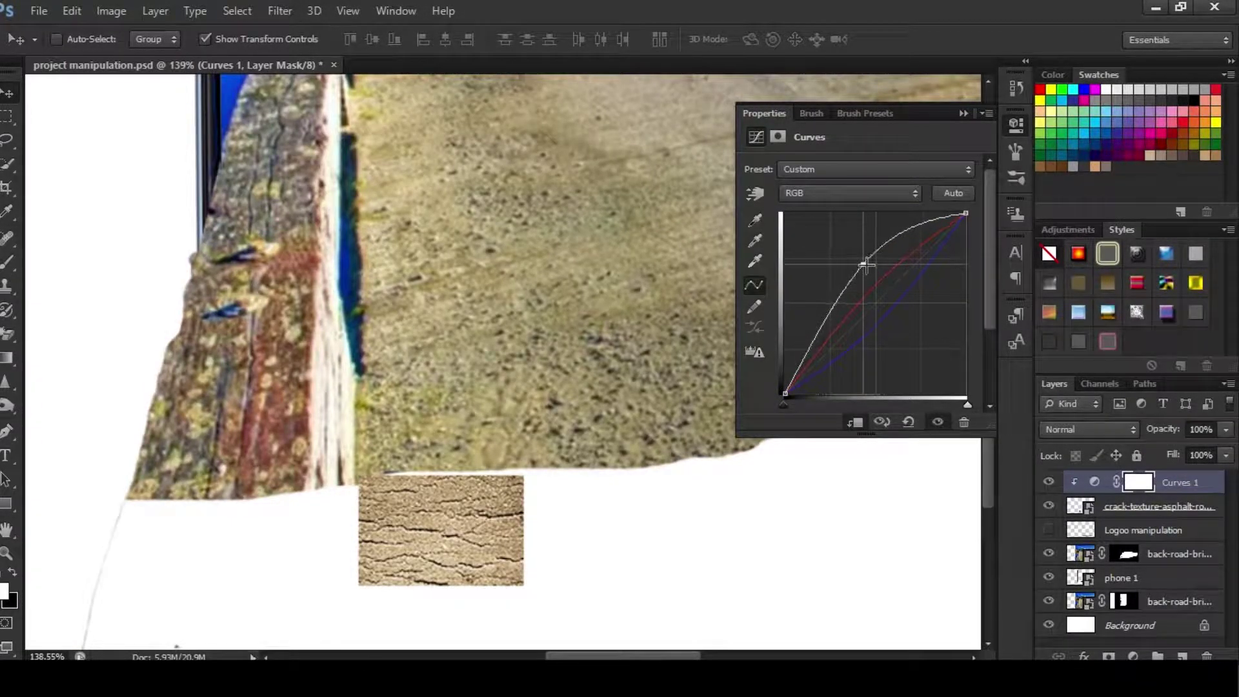
- Ease back the Red curve and merge the Curves adjustment into the texture
key("alt+3")
left_click_drag(861, 288, 871, 295)
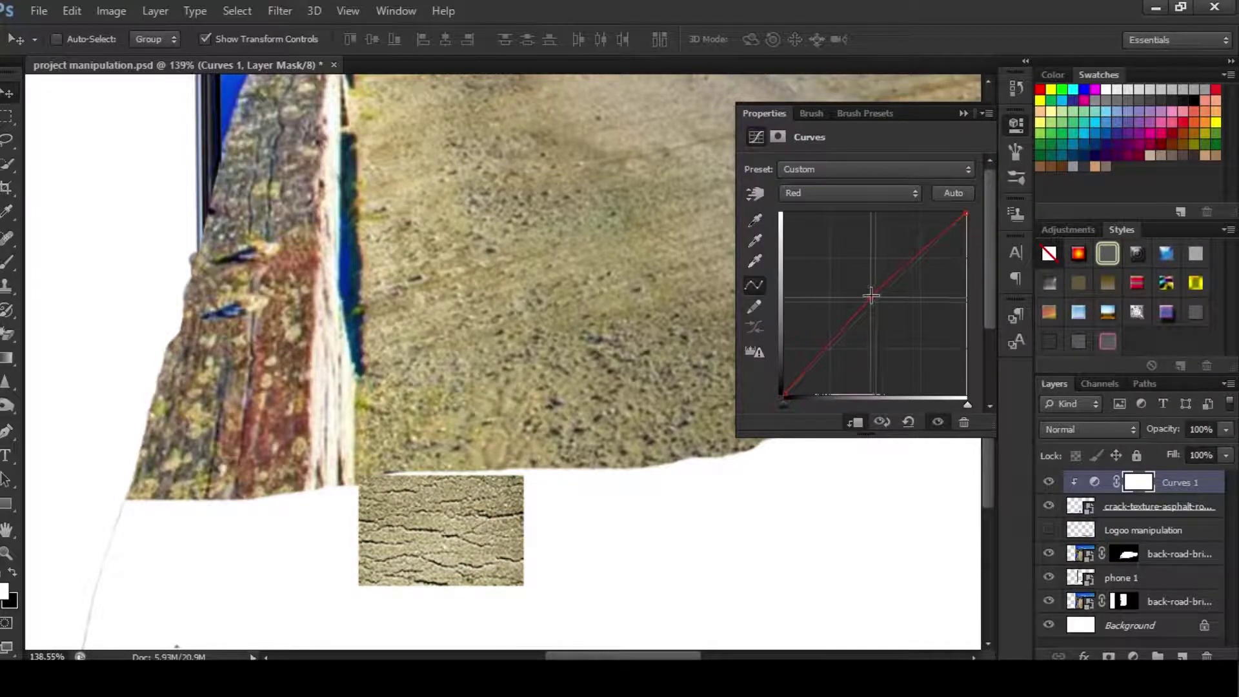
key("ctrl+e")
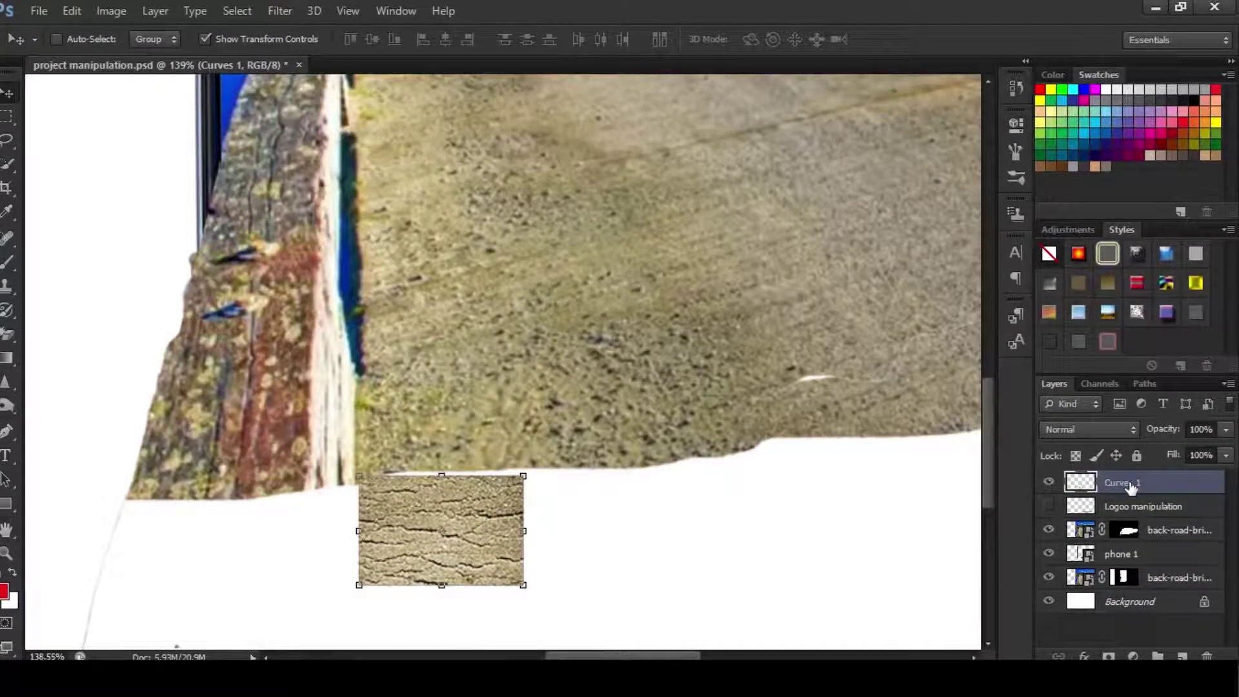
- Rename the merged layer 'texture' and set default black/white brush on the bridge mask
double_click(1121, 483)
type("texture")
key("Return")
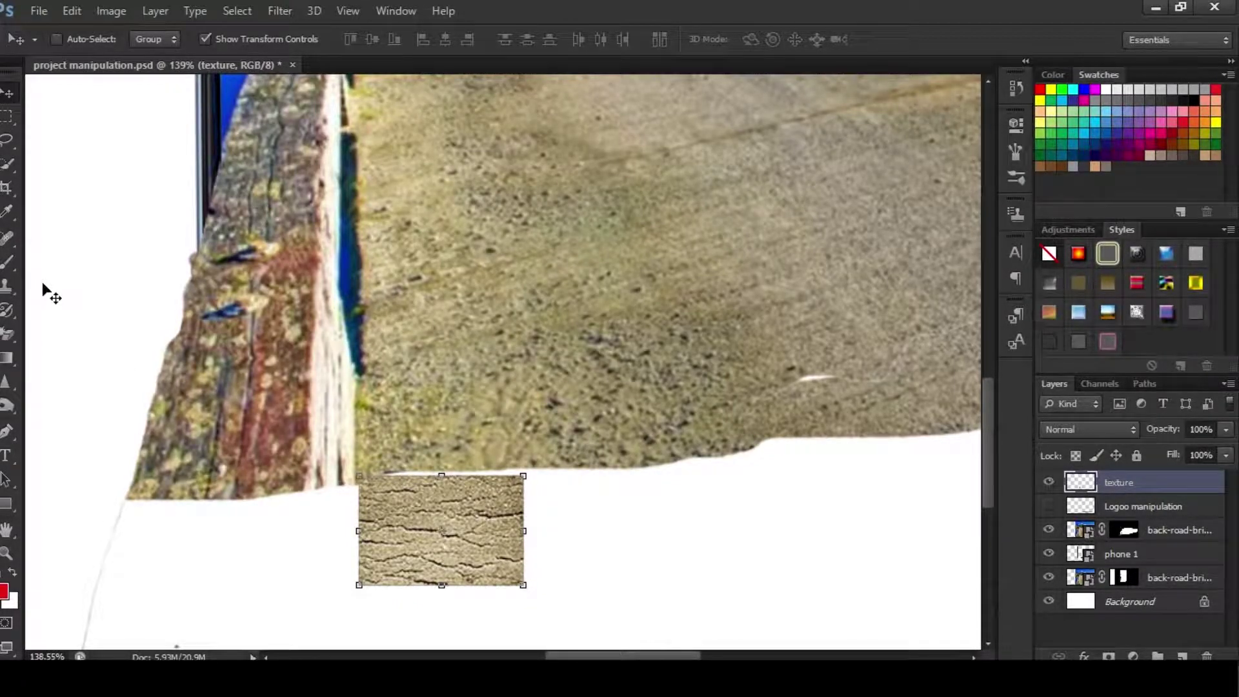
scroll(259, 452, "down", 5)
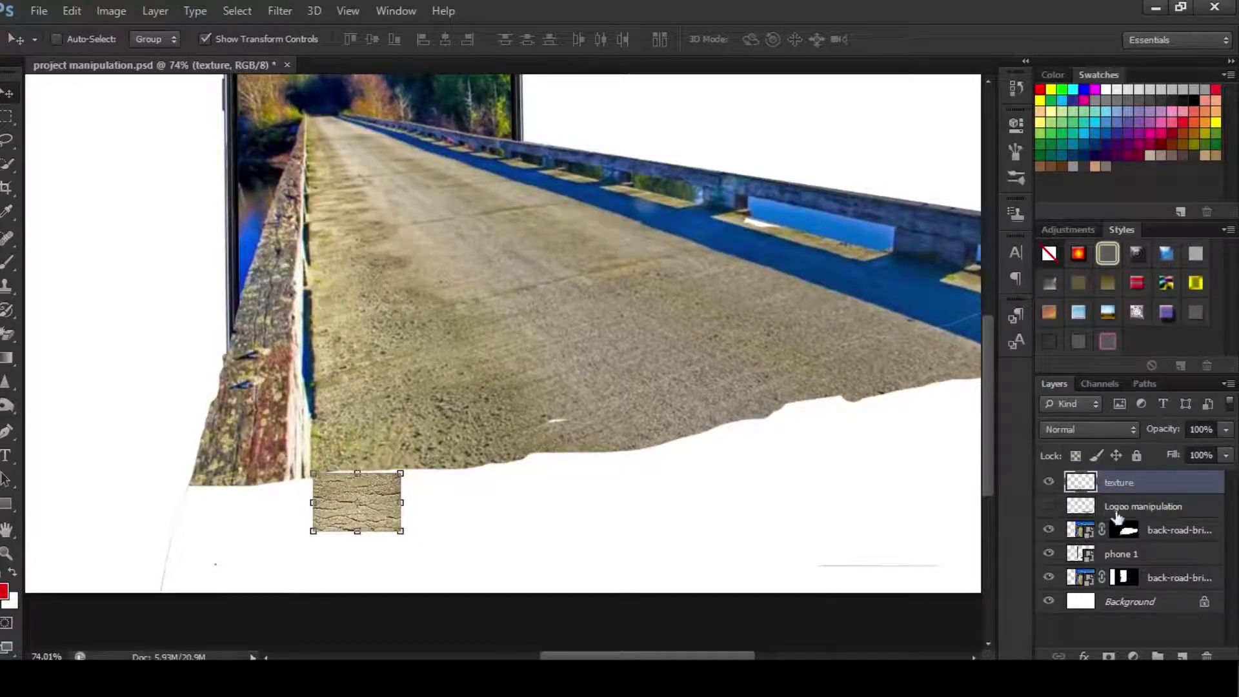
left_click(1125, 532)
key("b")
key("d")
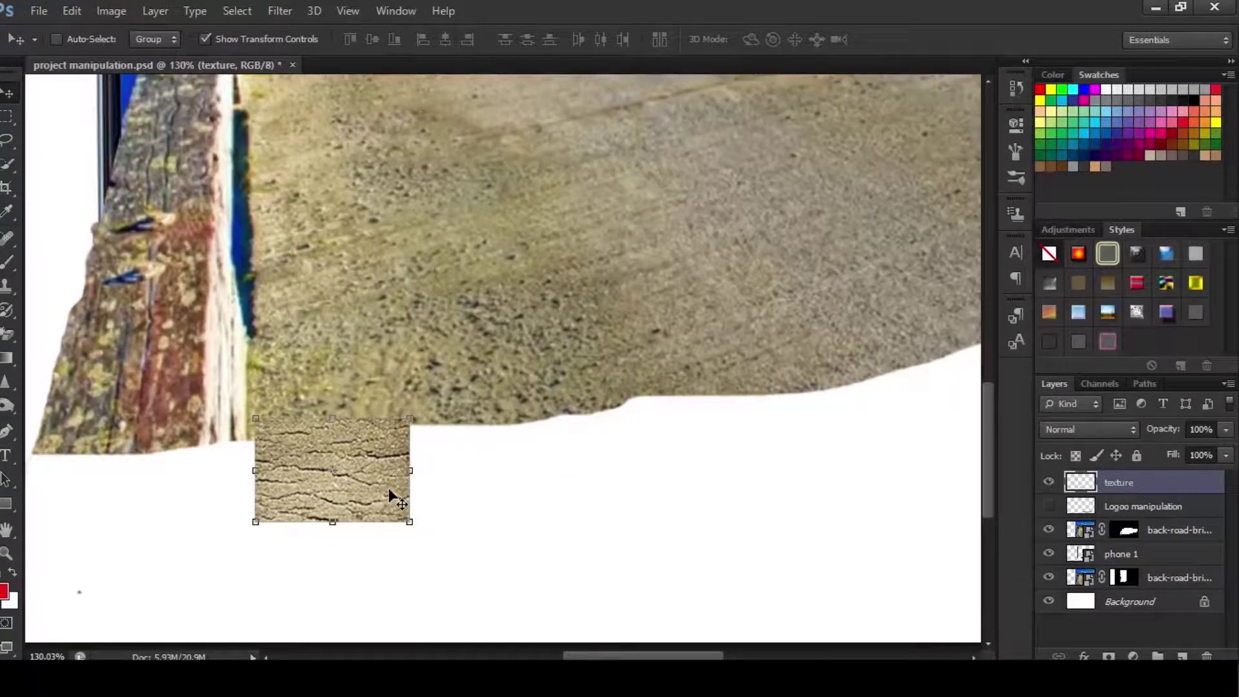
- Warp the texture patch, bending its corners and edges to sit naturally below the road
left_click(72, 11)
mouse_move(133, 352)
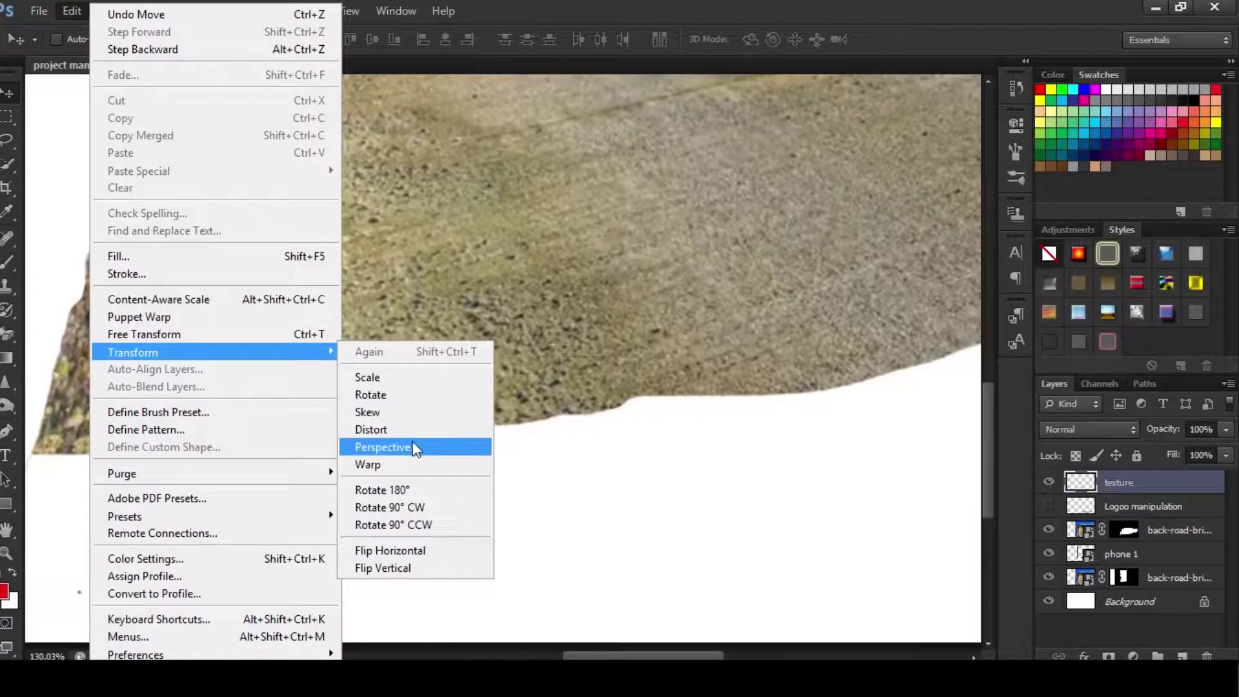
left_click(413, 463)
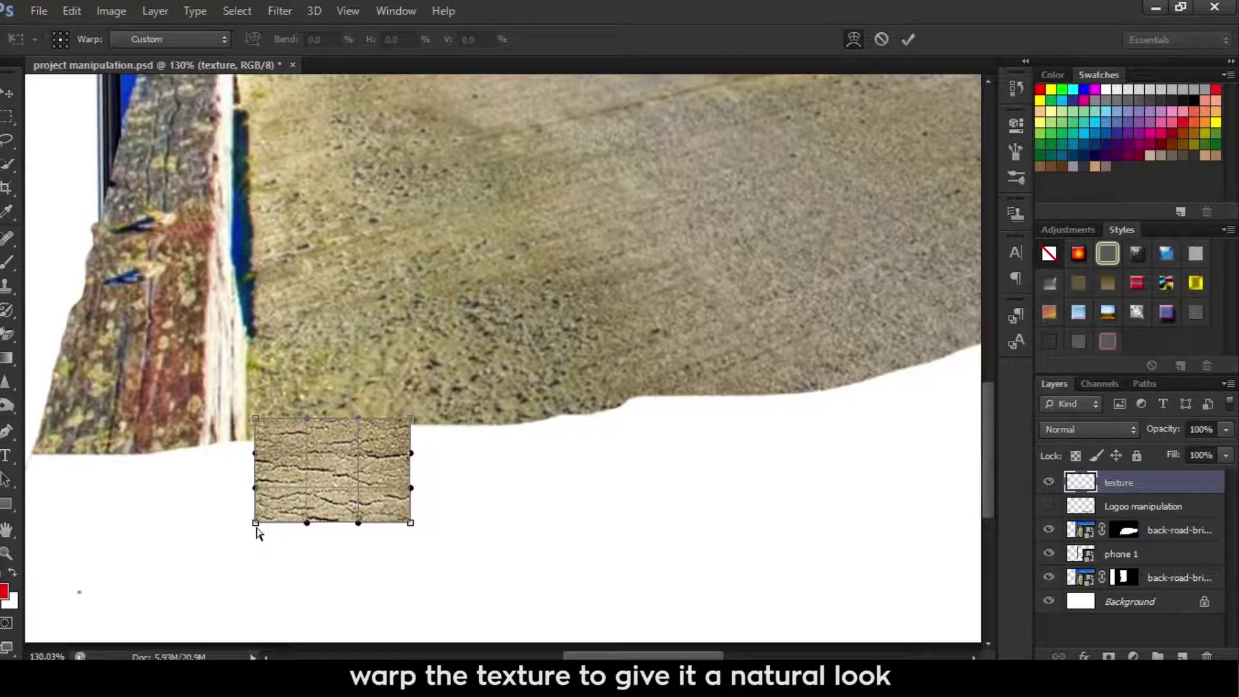
mouse_move(256, 523)
left_mouse_down()
mouse_move(261, 504)
mouse_move(310, 507)
left_mouse_up()
left_click_drag(415, 504, 414, 509)
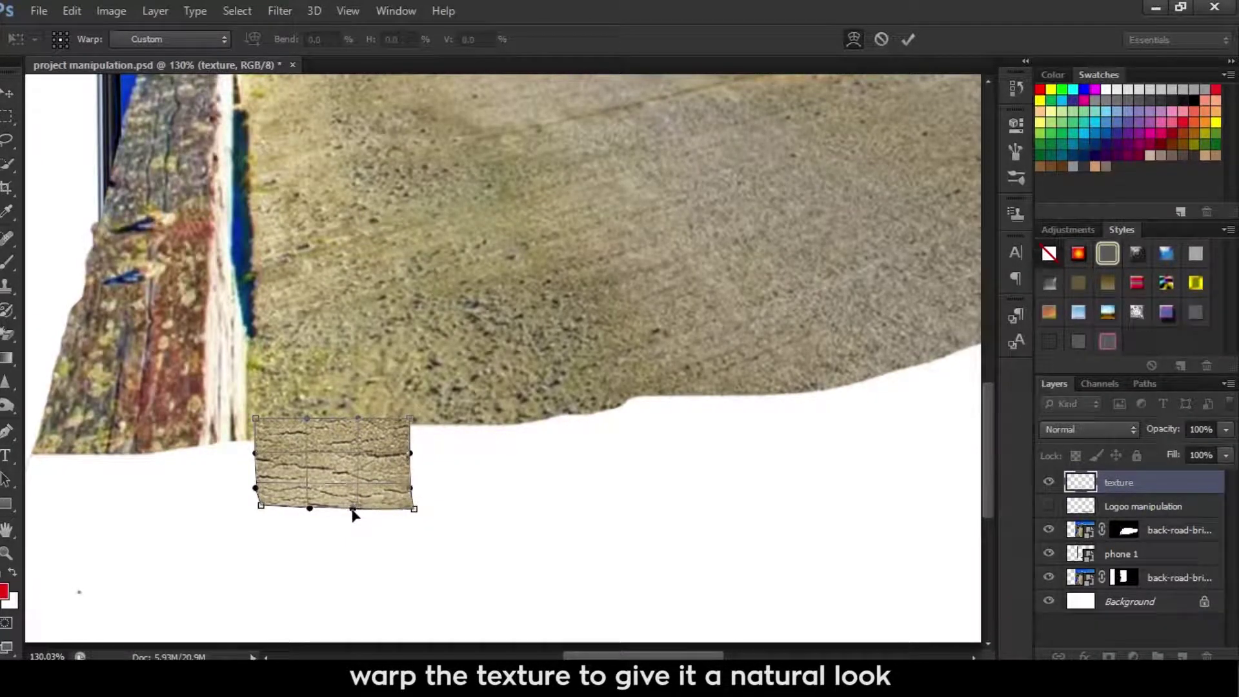
left_click_drag(311, 508, 312, 512)
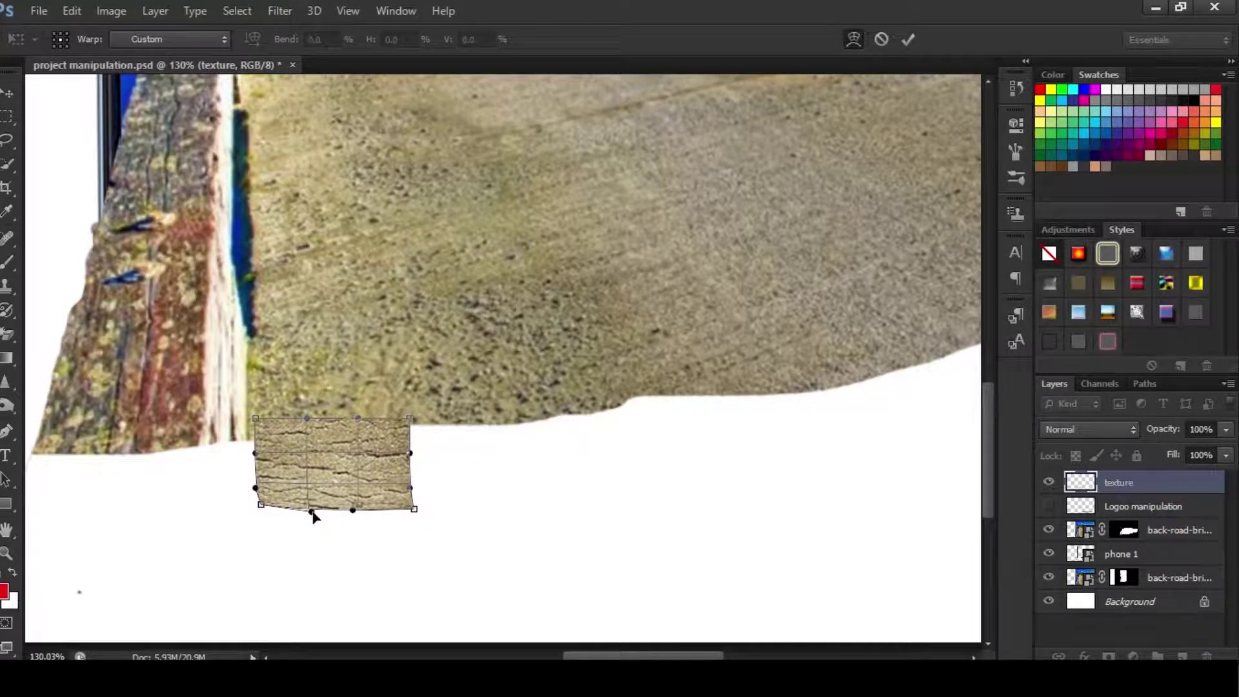
left_click_drag(409, 419, 422, 424)
left_click_drag(344, 420, 353, 424)
left_click_drag(414, 467, 428, 469)
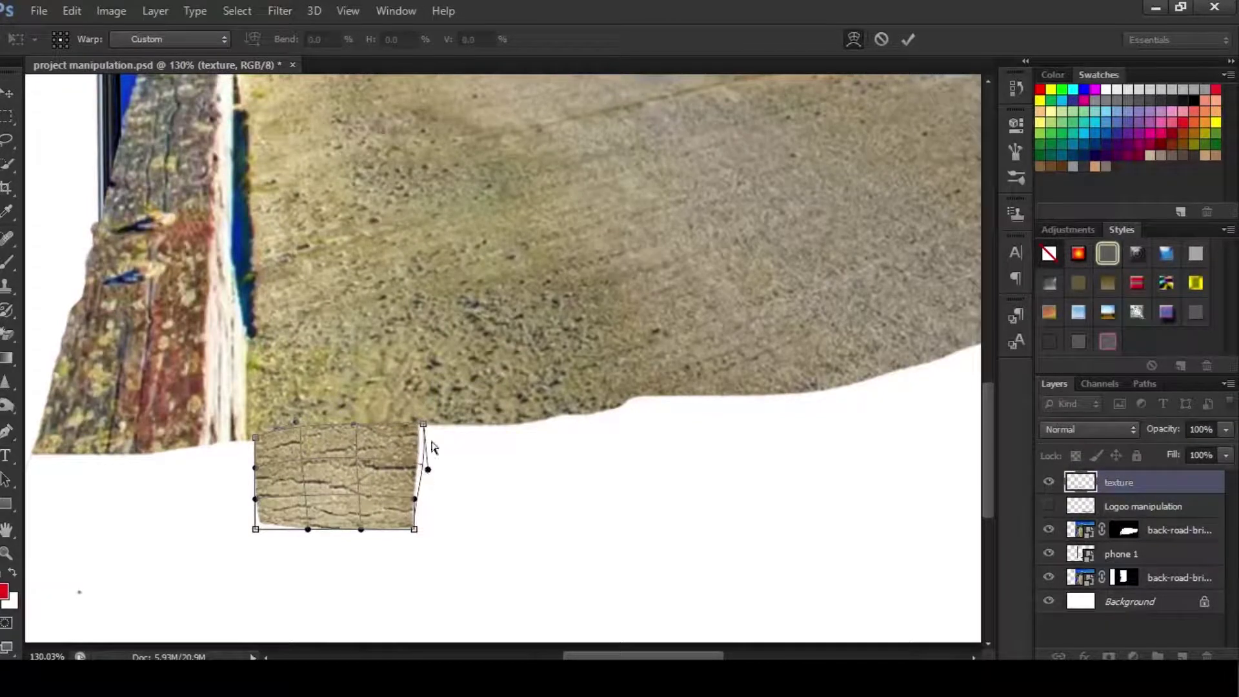
- Apply the warp and clone wood texture over the white area in the gap
left_click(910, 40)
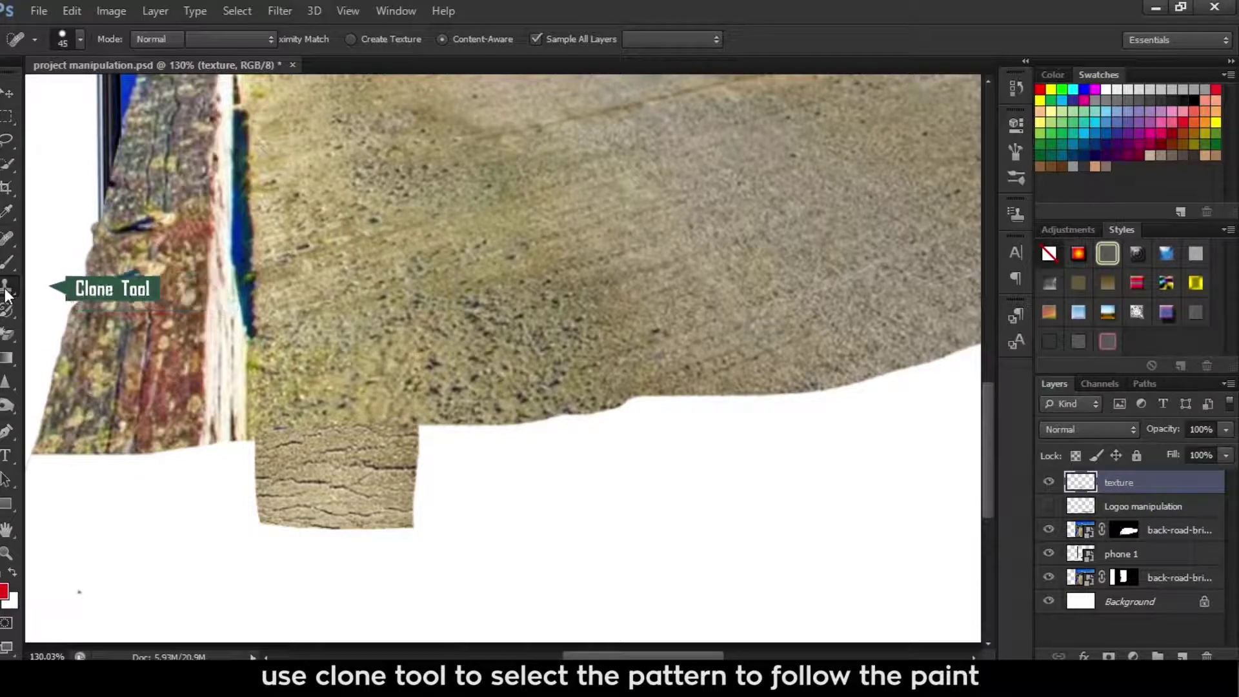
left_click(7, 286)
left_click(335, 477, "alt")
mouse_move(452, 446)
left_mouse_down()
mouse_move(516, 490)
mouse_move(584, 485)
left_mouse_up()
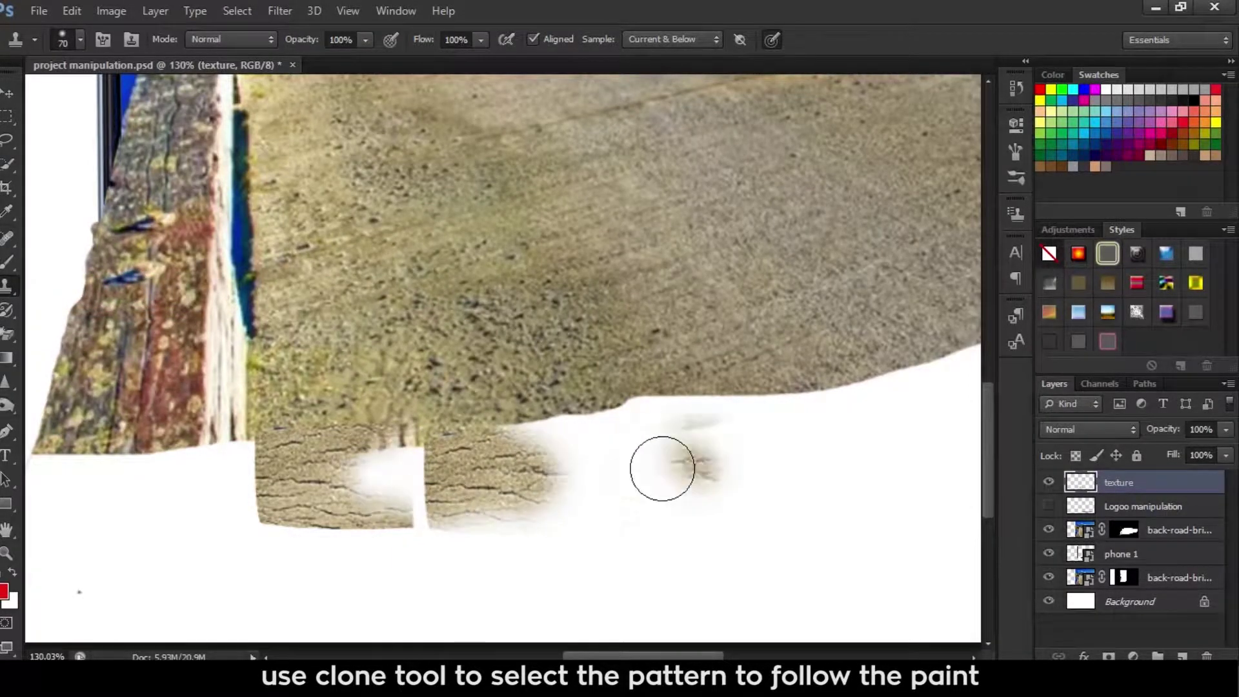
left_click_drag(418, 465, 368, 491)
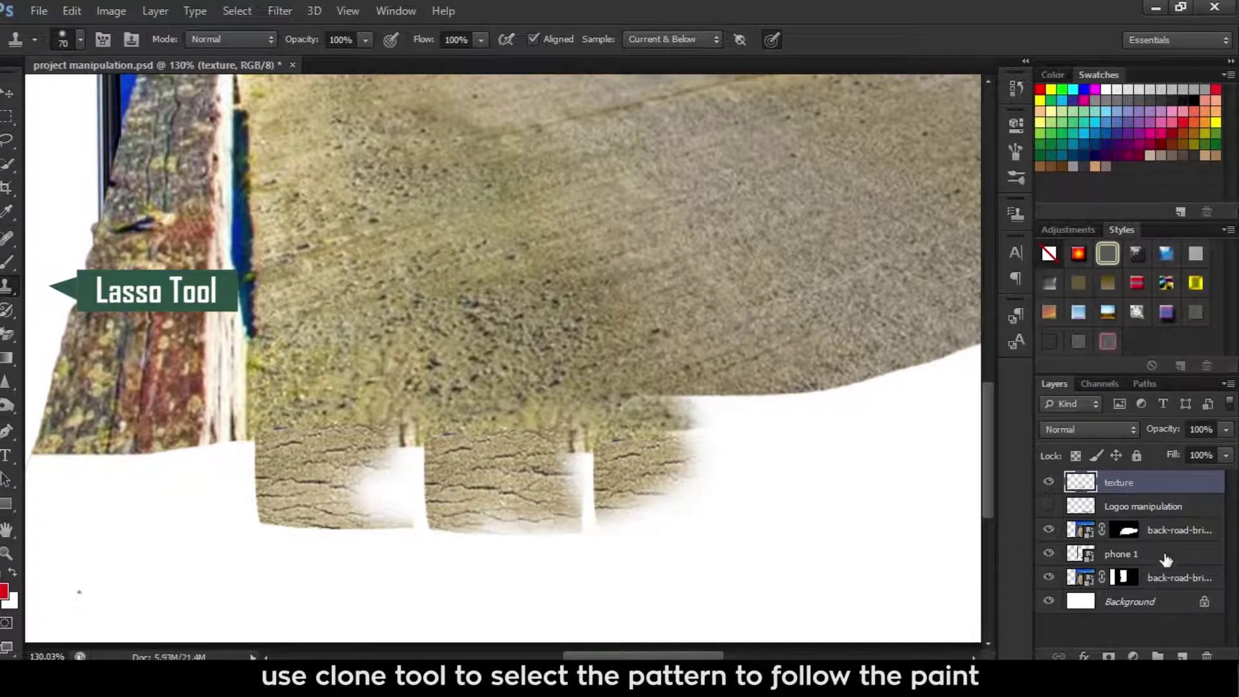
- Lasso white slivers in the edge texture, Content-Aware fill them, then deselect
key("l")
left_click_drag(407, 425, 348, 528)
key("shift+F5")
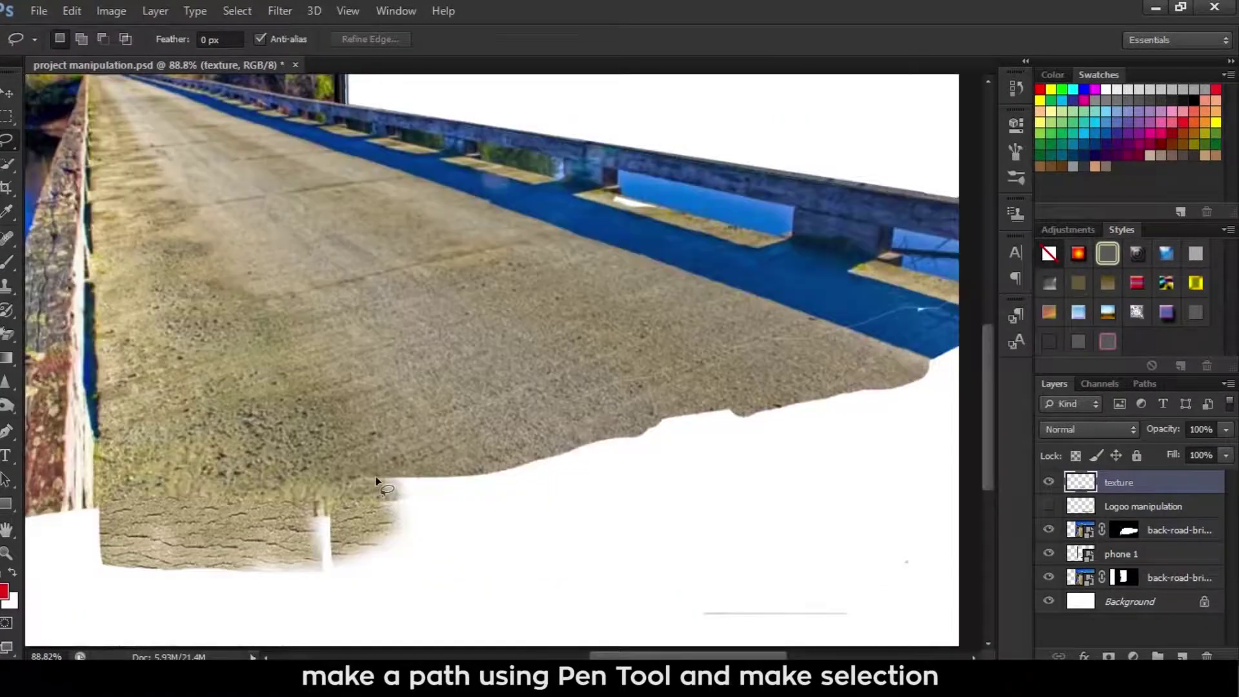
mouse_move(376, 476)
left_mouse_down()
mouse_move(342, 492)
mouse_move(496, 476)
left_mouse_up()
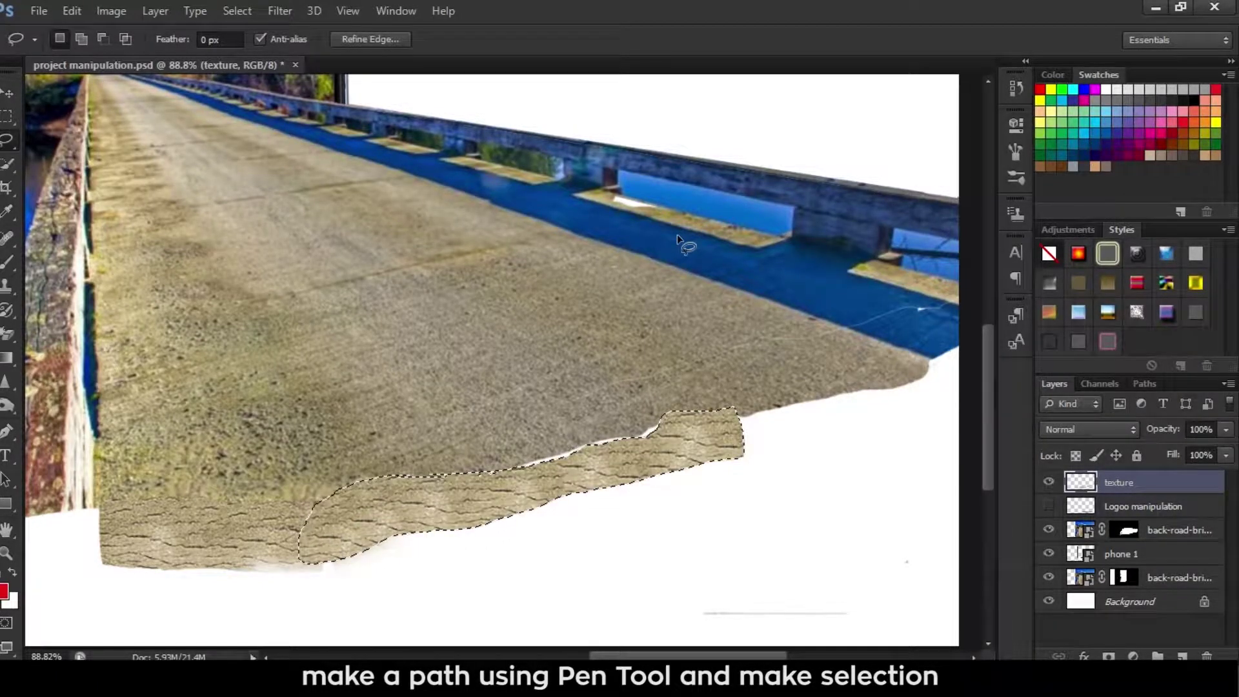
scroll(565, 440, "up", 3)
key("shift+F5")
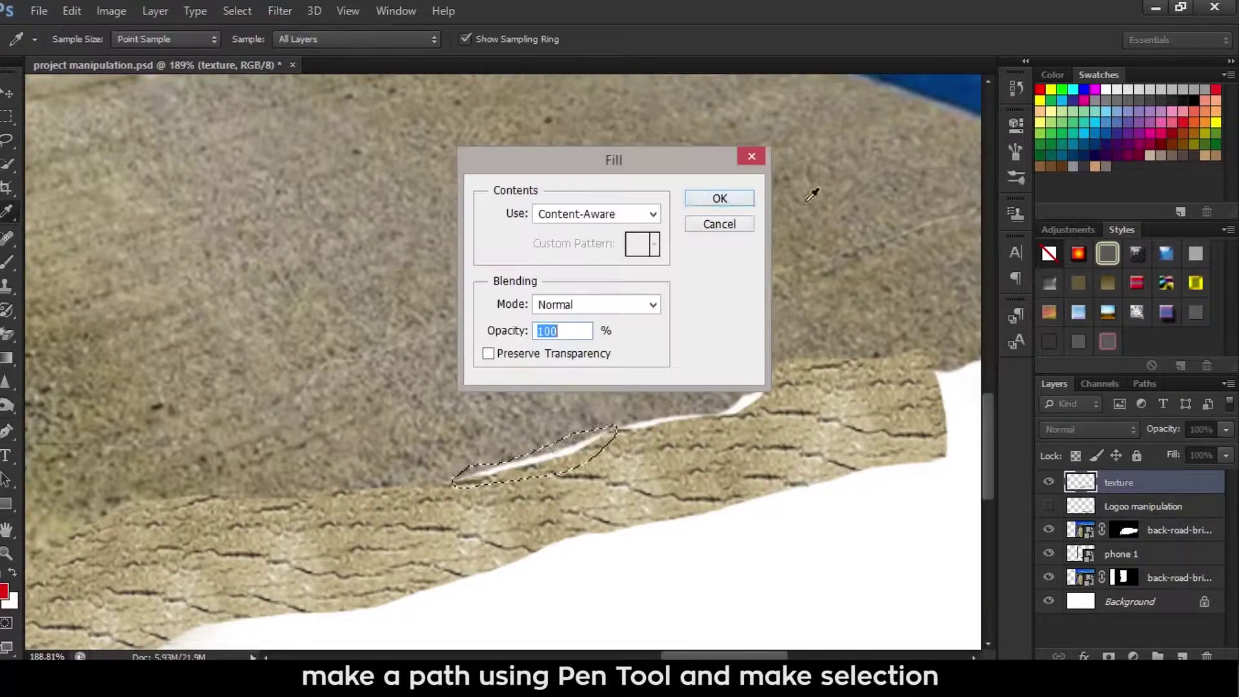
left_click(742, 197)
scroll(745, 199, "right", 5)
left_click_drag(278, 459, 396, 456)
key("ctrl+d")
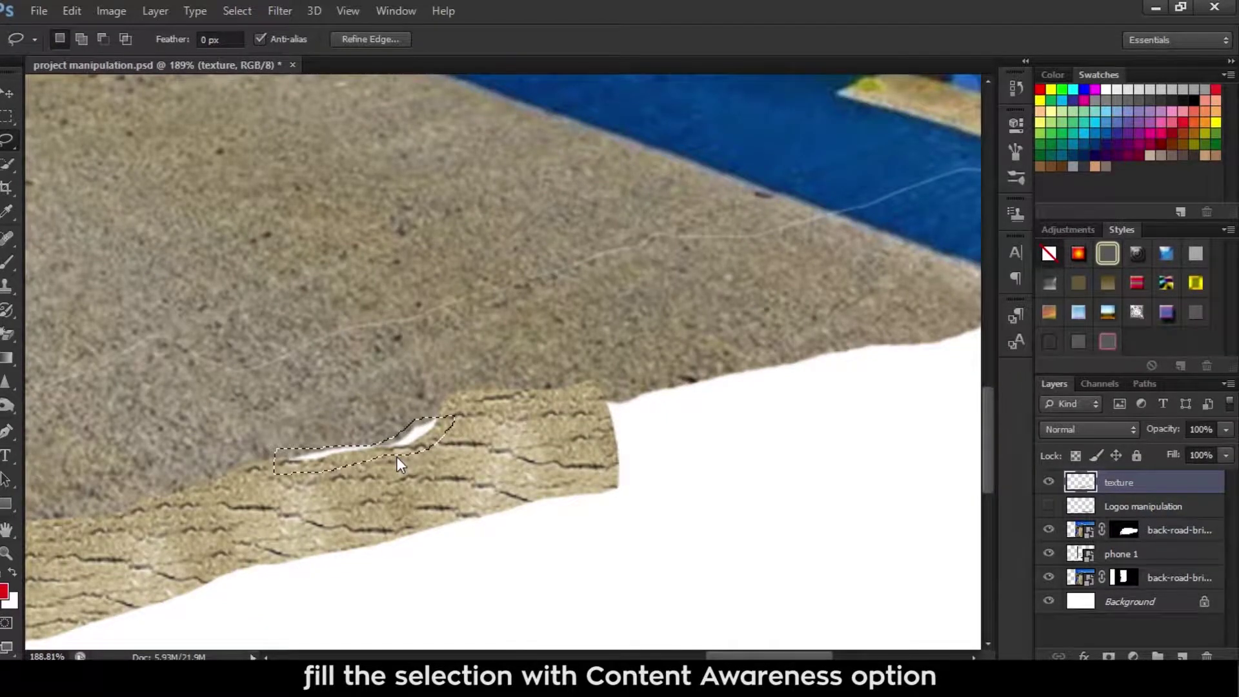
- Content-Aware fill the remaining white gap and bend the texture's bottom edge to fit the road
scroll(791, 401, "down", 5)
scroll(516, 431, "up", 5)
mouse_move(516, 431)
left_mouse_down()
mouse_move(902, 312)
mouse_move(484, 456)
left_mouse_up()
key("shift+F5")
key("Return")
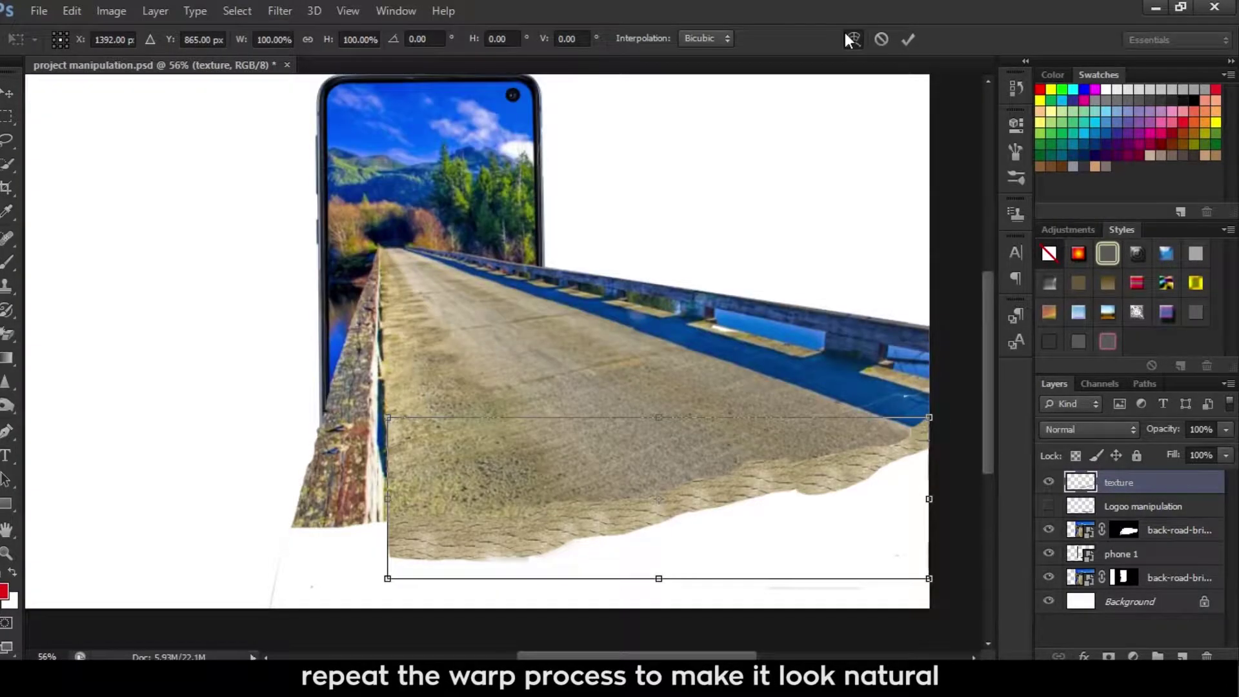
left_click_drag(426, 576, 426, 565)
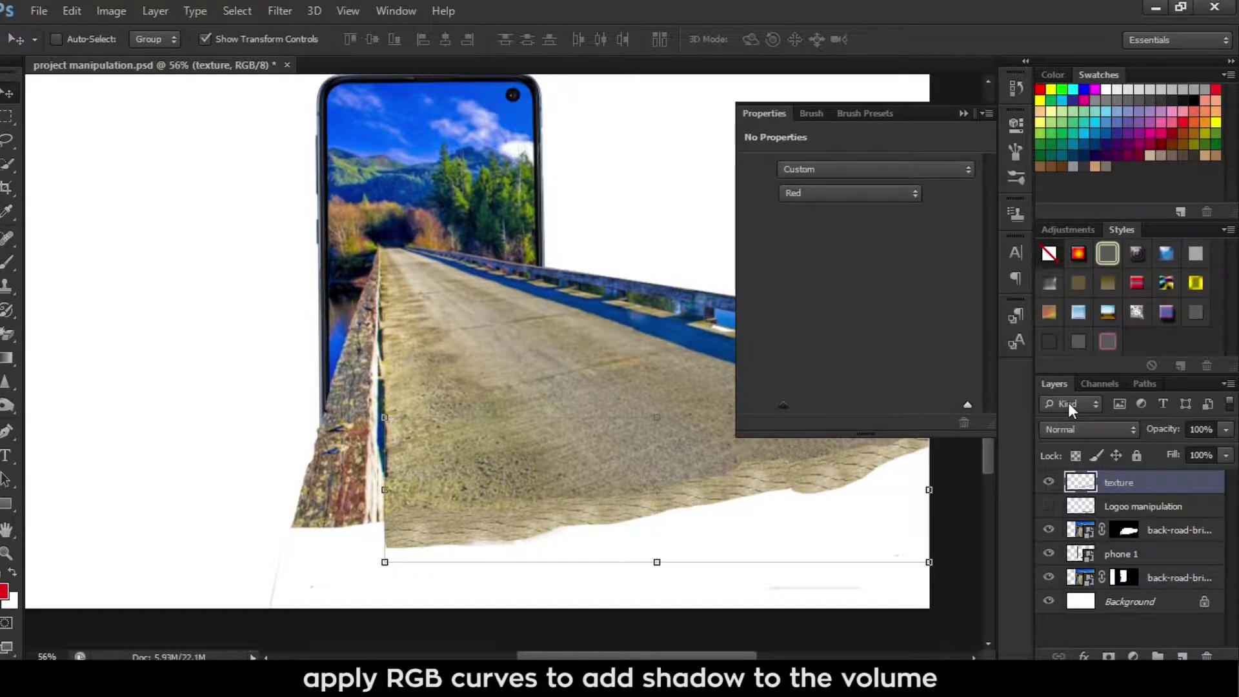
- Shape a contrasty curve on the clipped Curves layer and split its Underlying Layer blend sliders
mouse_move(888, 291)
left_mouse_down()
mouse_move(888, 324)
mouse_move(905, 313)
left_mouse_up()
mouse_move(932, 270)
left_mouse_down()
mouse_move(933, 257)
mouse_move(946, 276)
left_mouse_up()
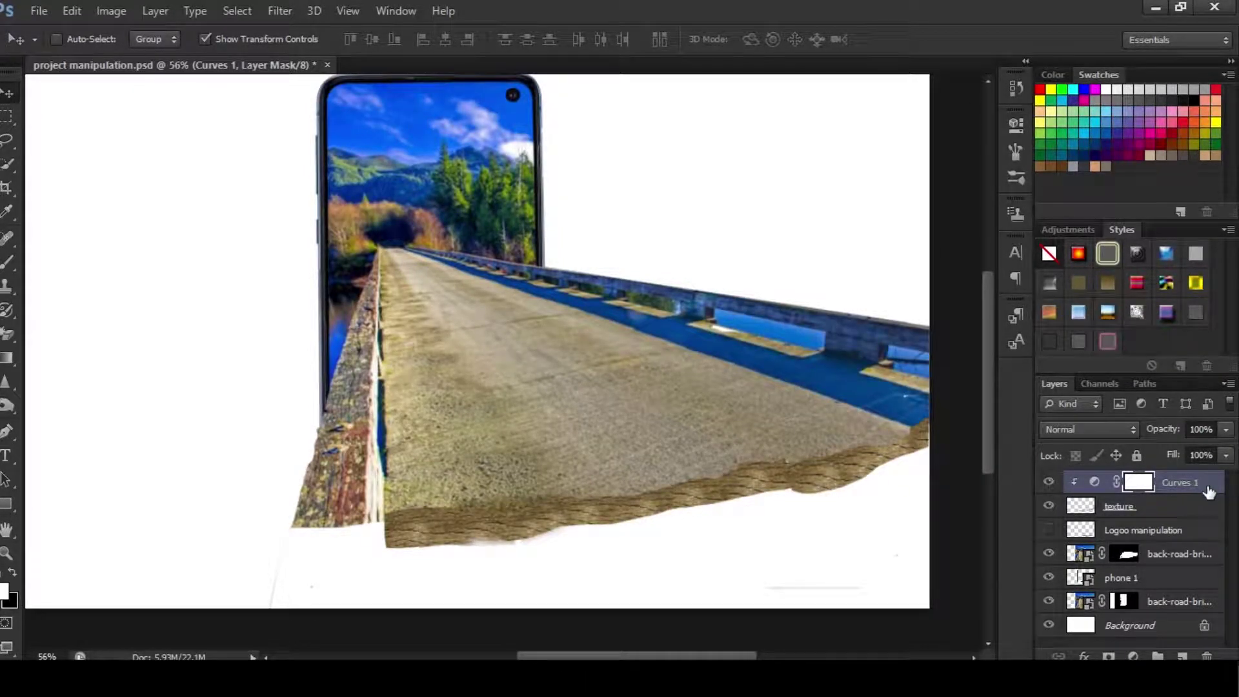
double_click(1209, 492)
mouse_move(970, 448)
left_mouse_down()
mouse_move(1107, 449)
mouse_move(1061, 449)
left_mouse_up()
left_click_drag(1204, 448, 1081, 449)
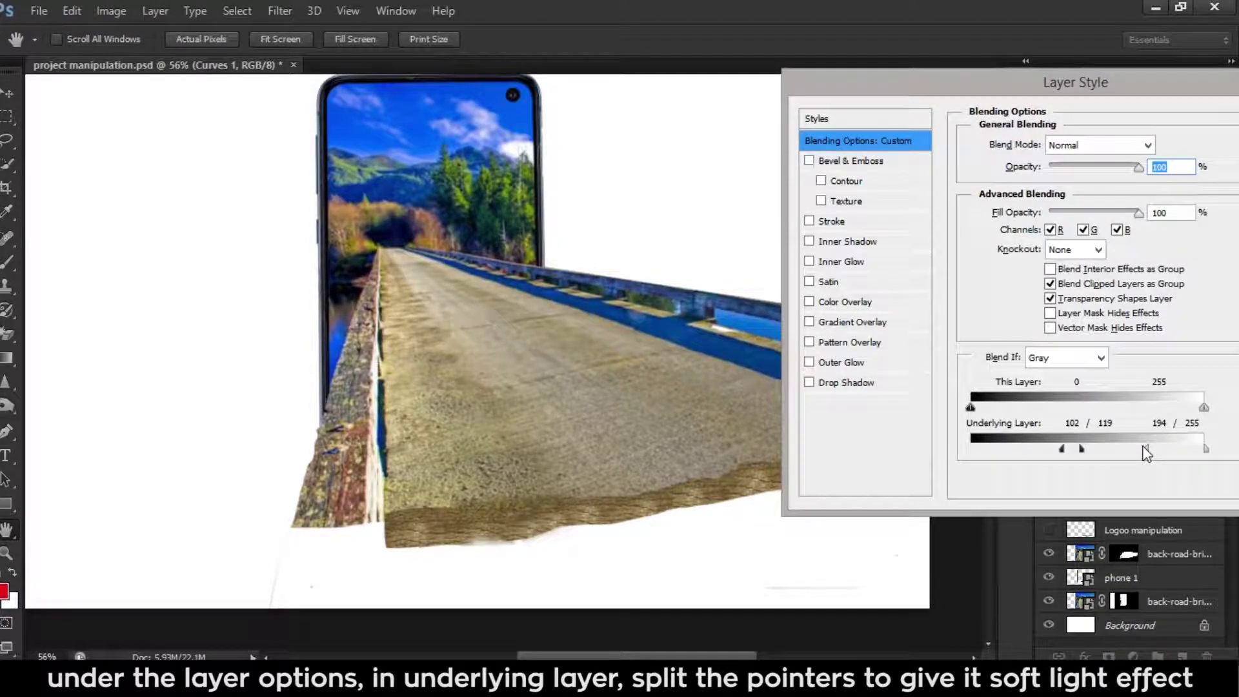
left_click_drag(1145, 449, 1141, 450)
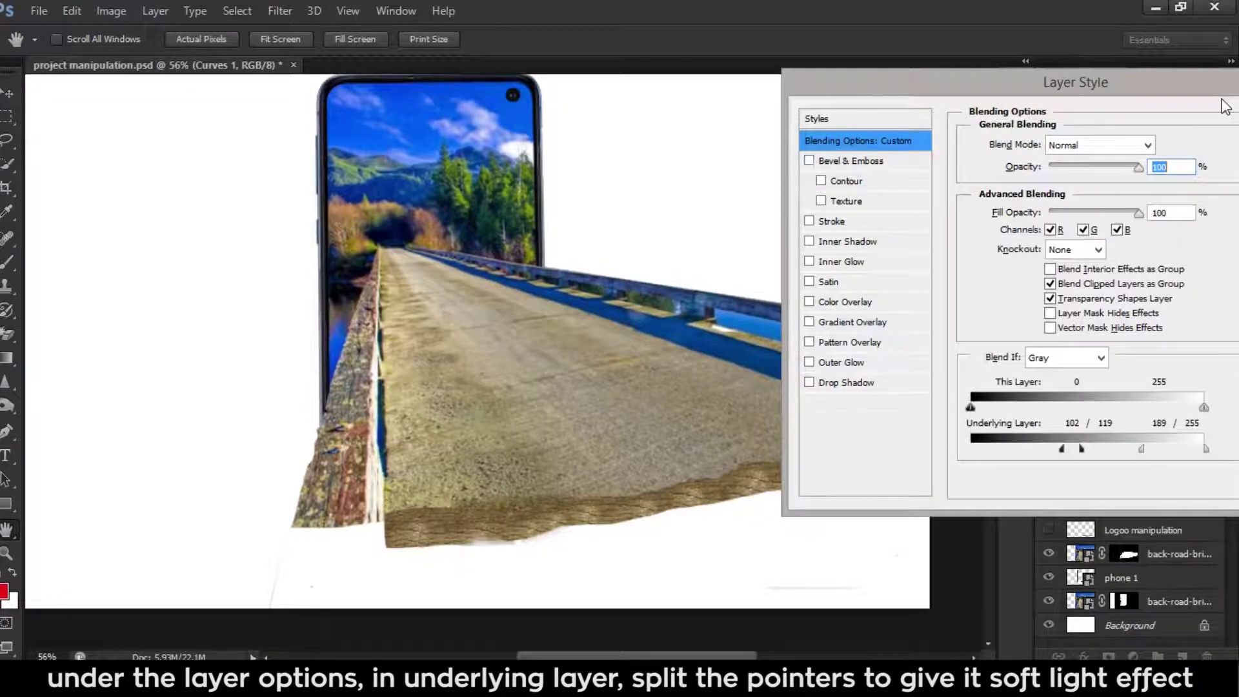
key("Return")
left_click(8, 262)
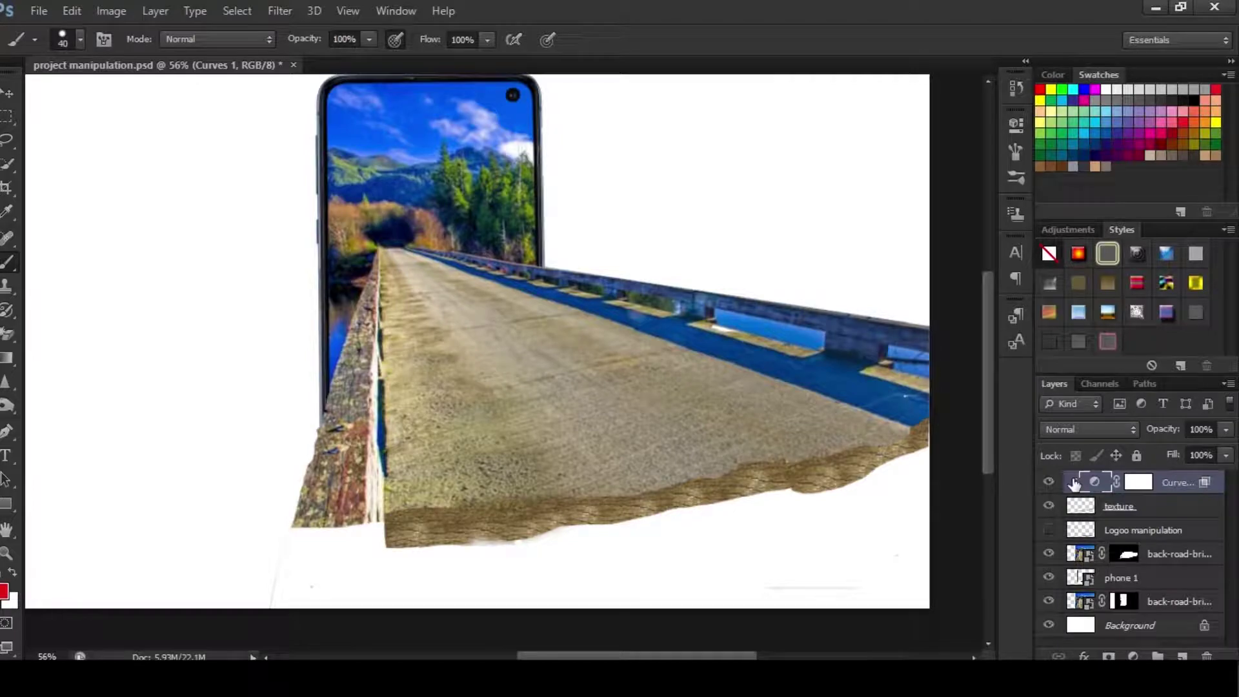
- Paint black at 24% flow on the Curves mask to lighten heavy shading along the edge band
left_click(1138, 482)
scroll(510, 510, "up", 4)
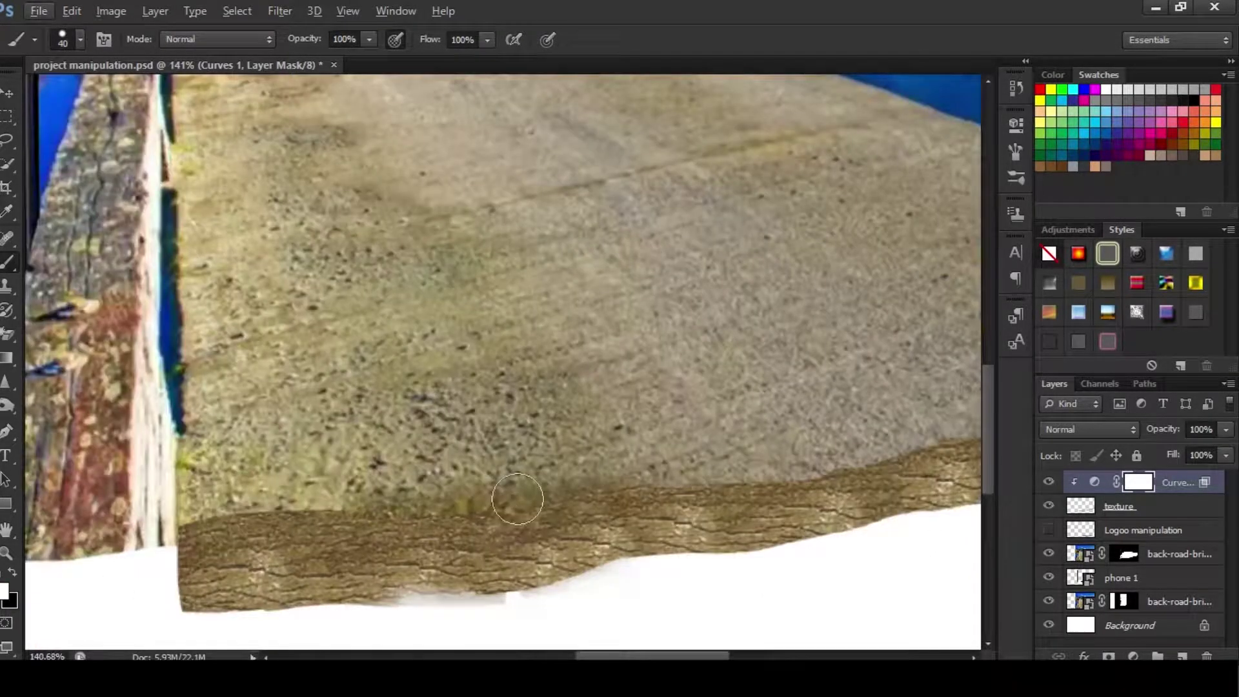
key("x")
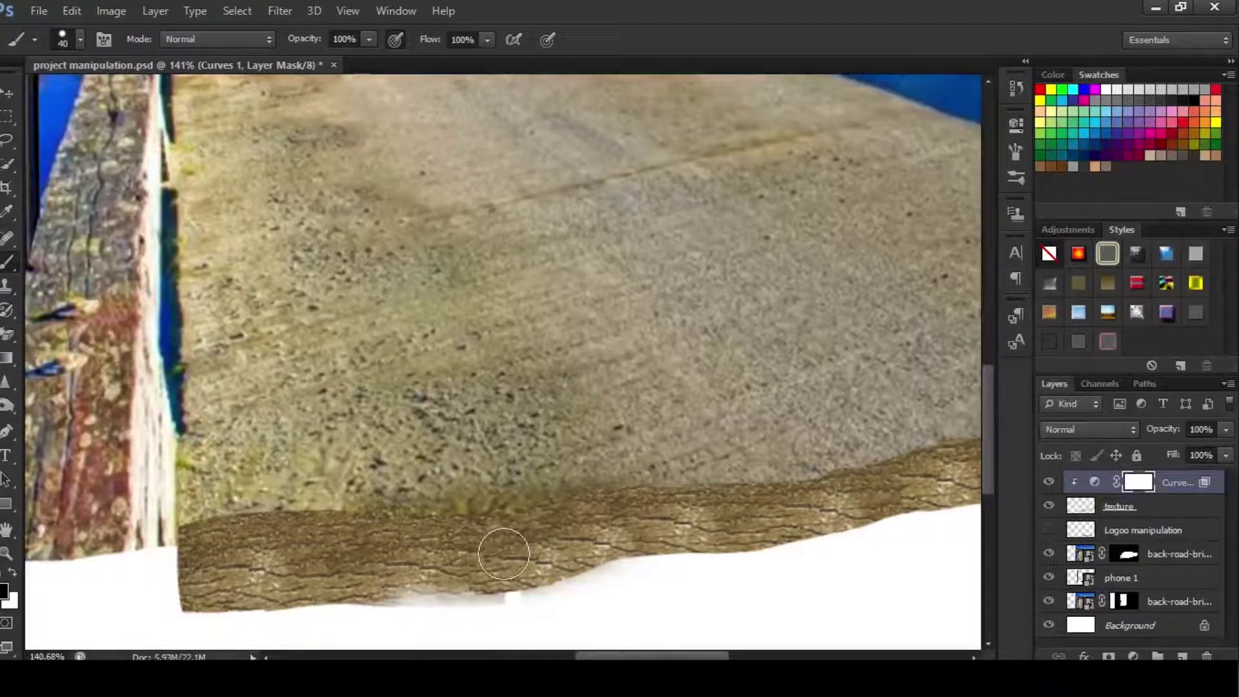
key("shift+2")
key("shift+4")
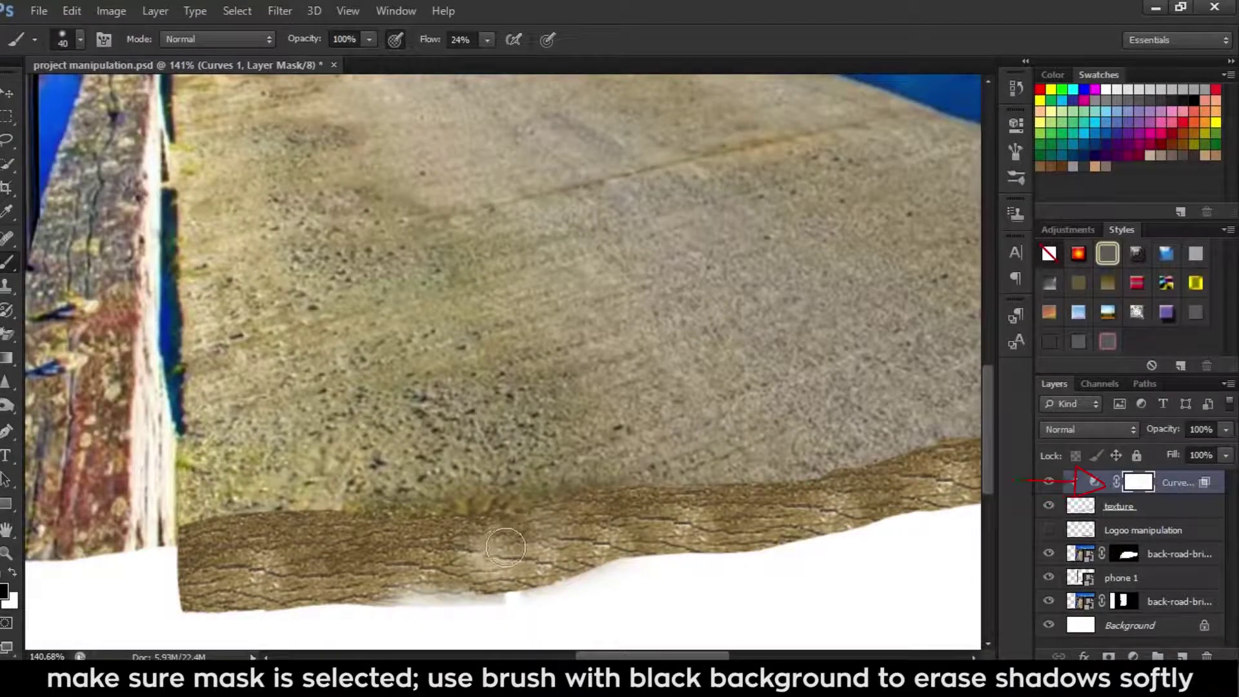
mouse_move(636, 512)
left_mouse_down()
mouse_move(572, 432)
mouse_move(523, 464)
mouse_move(410, 487)
left_mouse_up()
left_click_drag(668, 452, 761, 420)
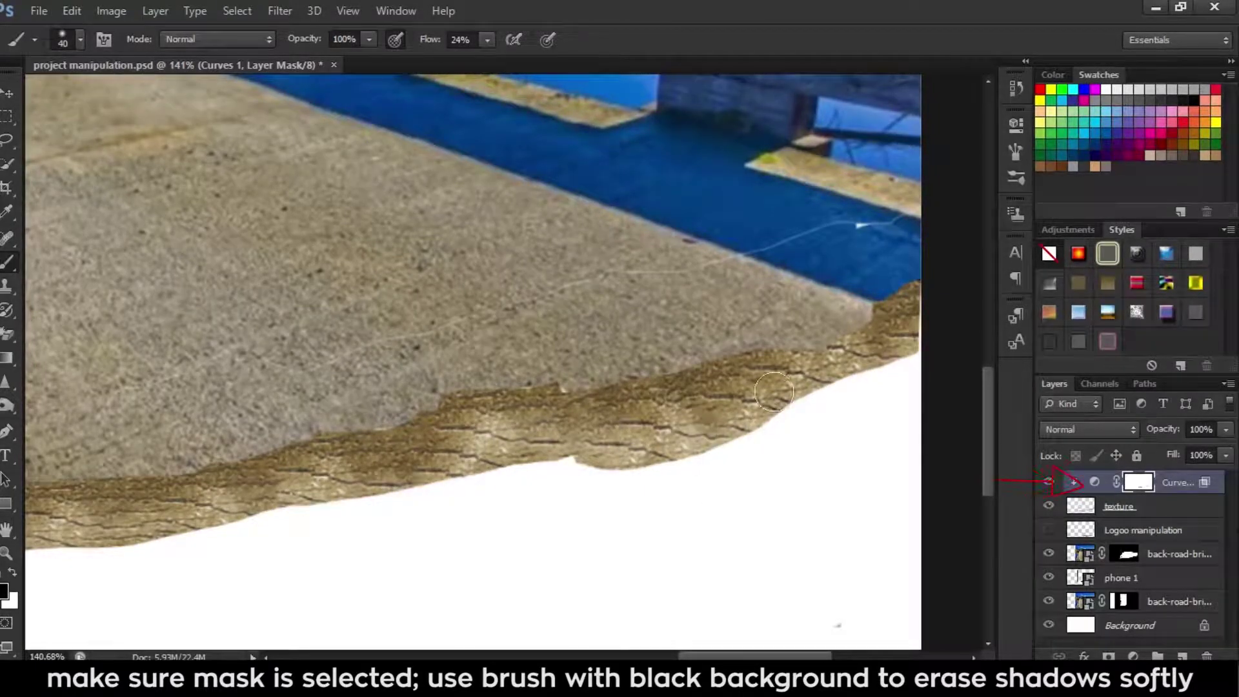
mouse_move(655, 419)
left_mouse_down()
mouse_move(784, 387)
mouse_move(735, 445)
mouse_move(562, 477)
left_mouse_up()
scroll(376, 487, "down", 5)
left_click_drag(214, 509, 74, 510)
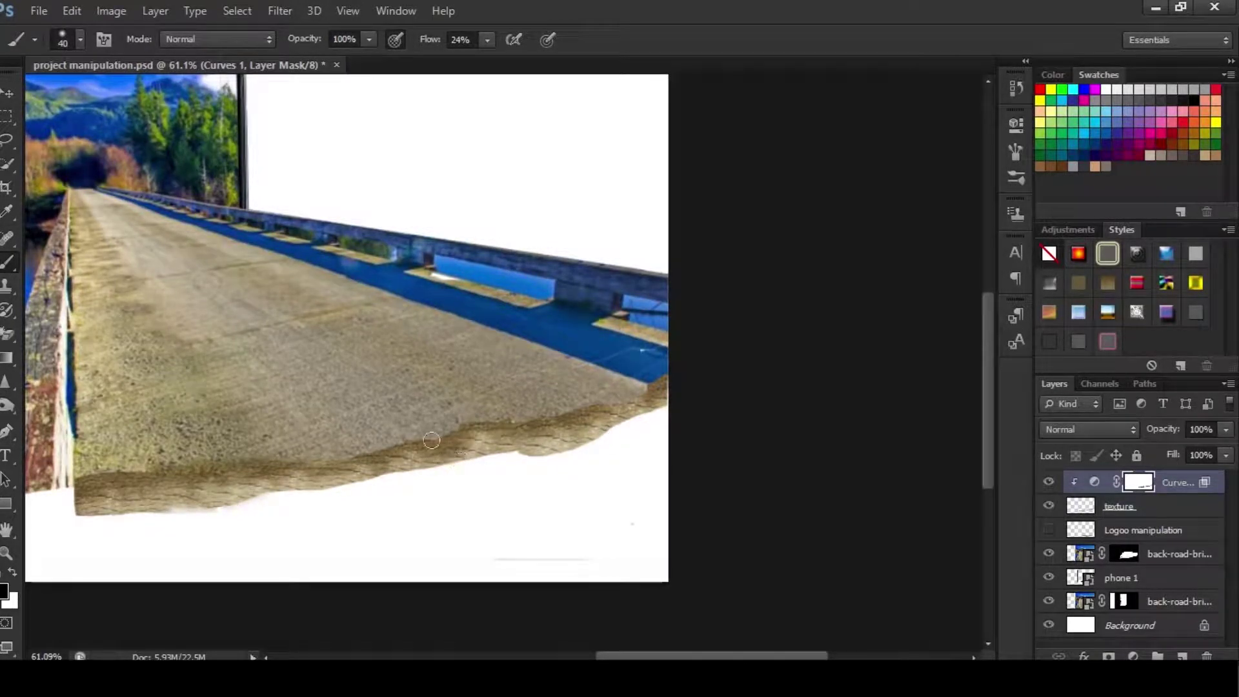
- Restore some shading with white and begin a dark shadow line at the road edge
key("x")
left_click_drag(123, 490, 546, 422)
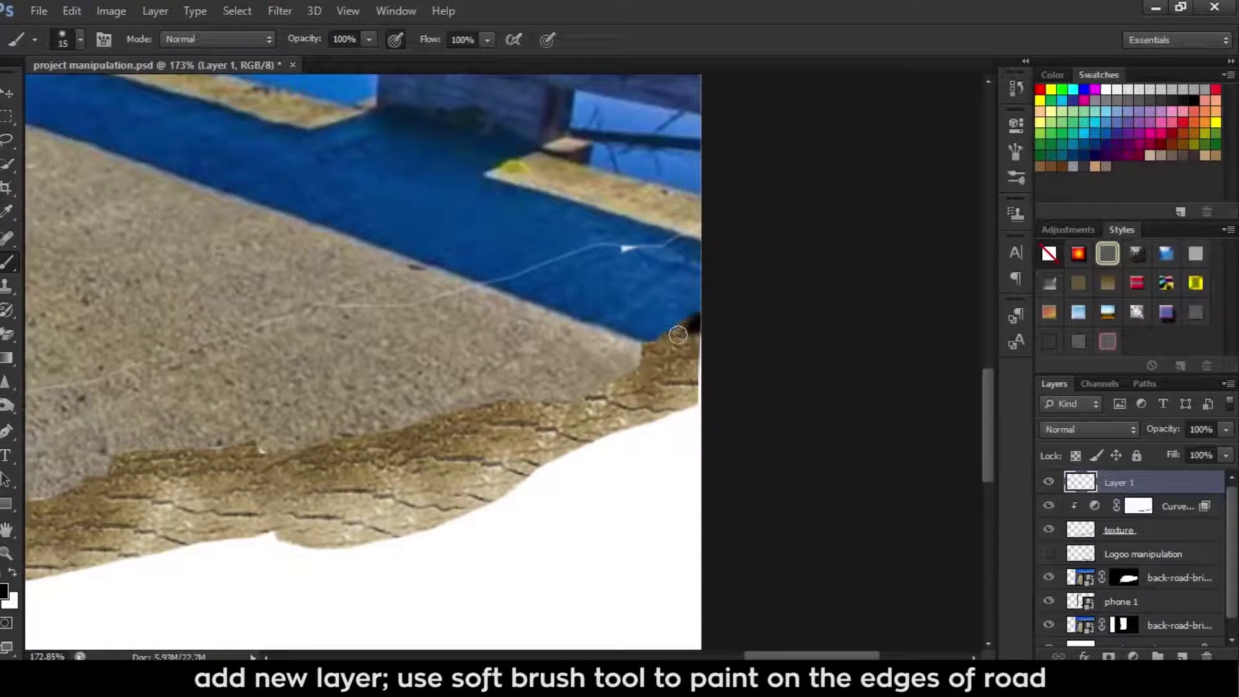
left_click_drag(693, 323, 433, 446)
- Extend the dark black line along the road's broken edge
left_click_drag(254, 471, 374, 438)
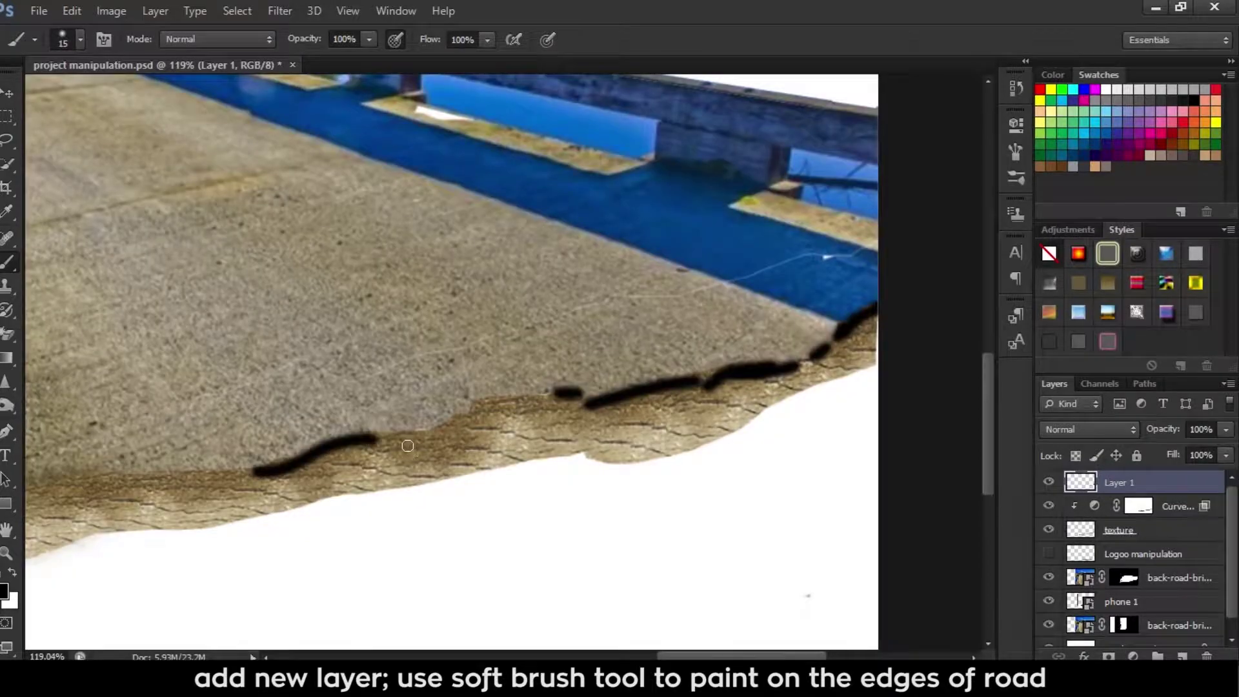
left_click(416, 438)
scroll(478, 417, "down", 3)
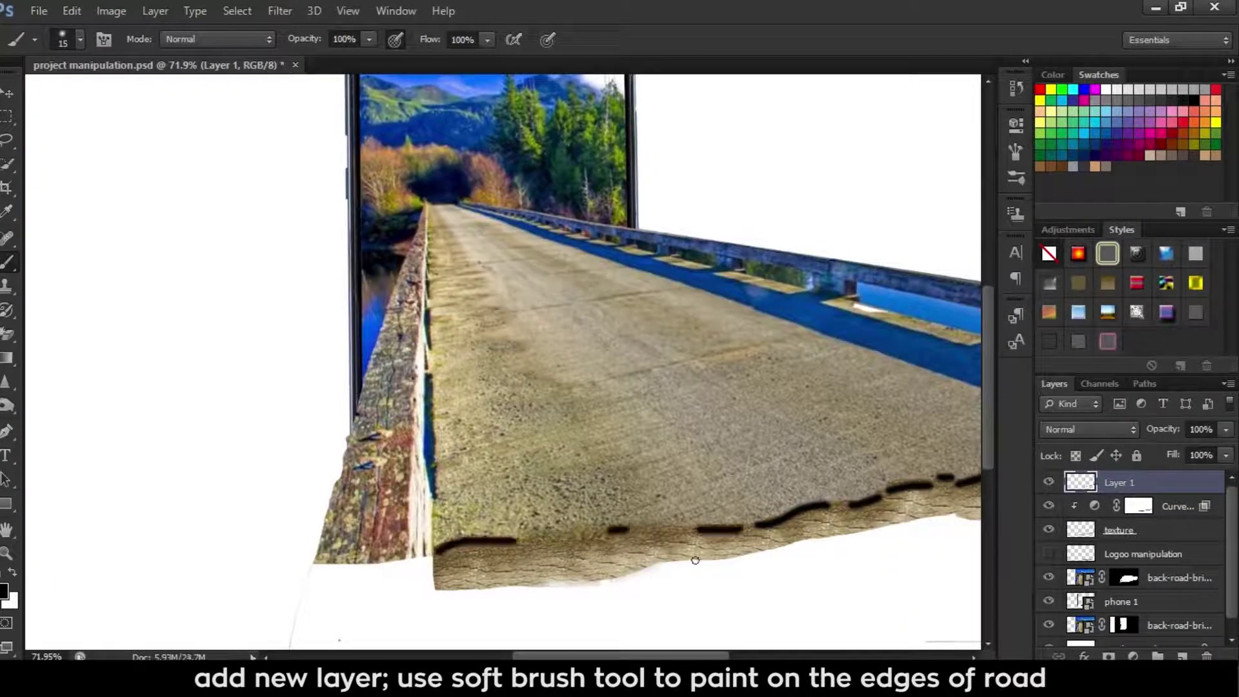
left_click_drag(553, 538, 594, 536)
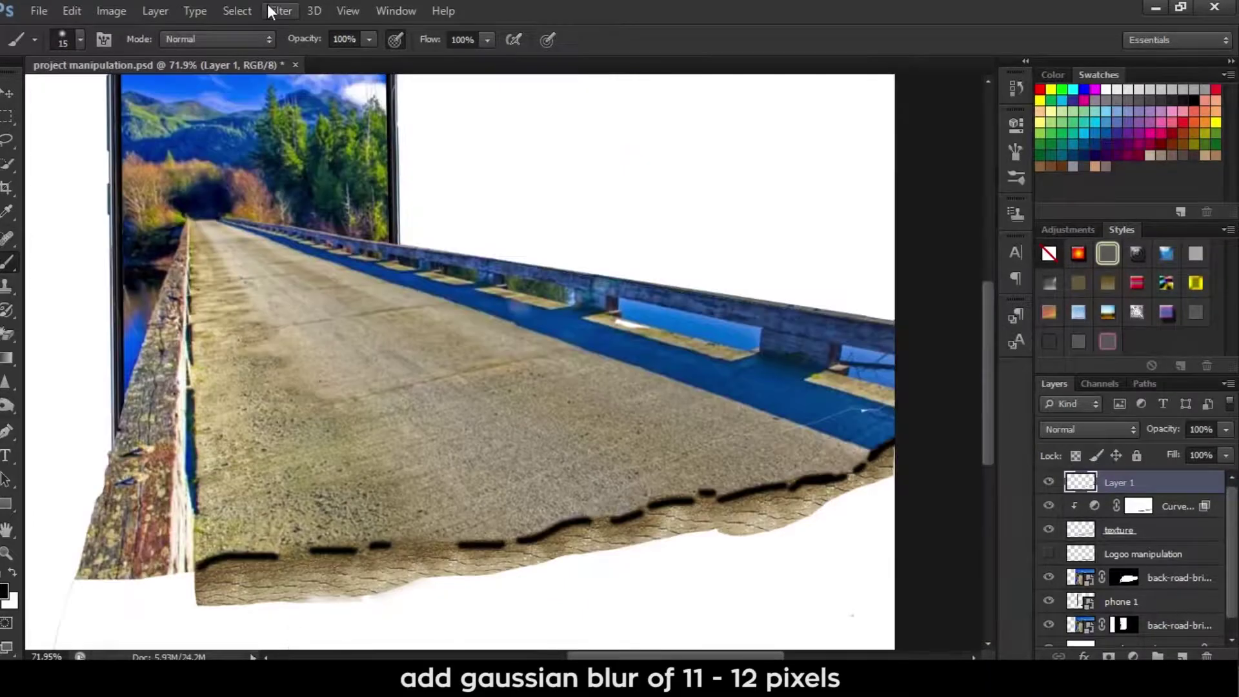
- Apply a Gaussian Blur of about 11.4 px to the dark line
left_click(279, 10)
mouse_move(288, 196)
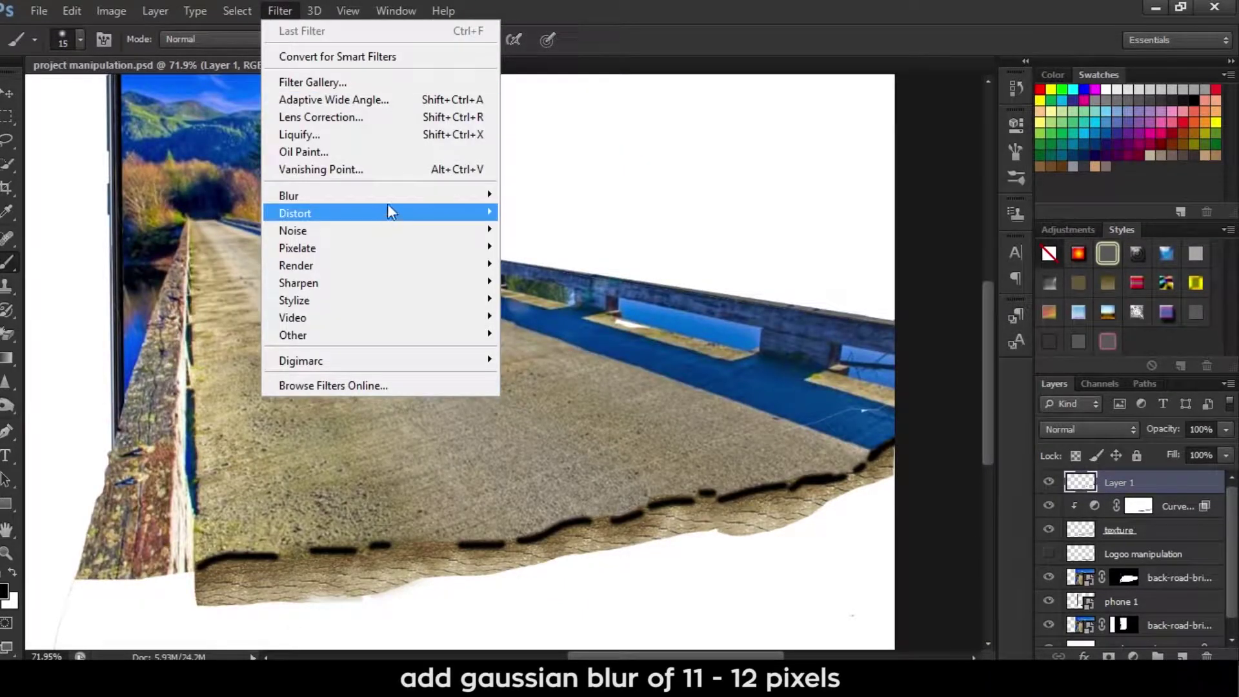
left_click(550, 324)
left_click_drag(958, 367, 964, 368)
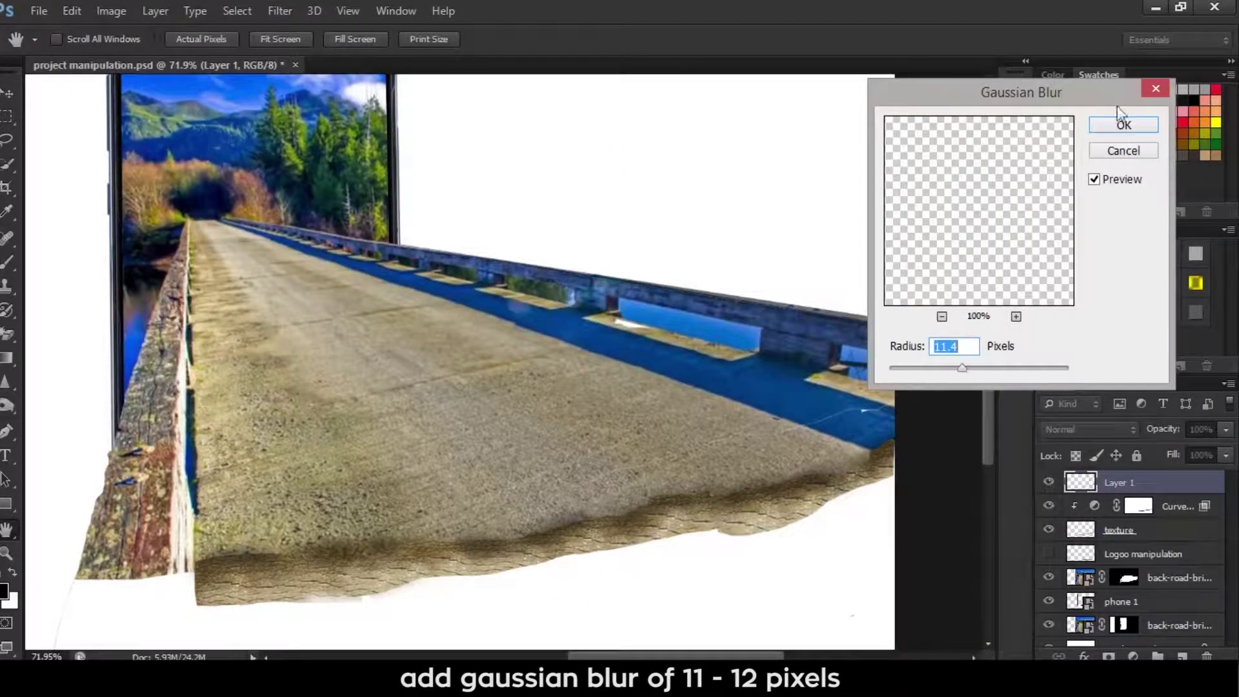
left_click(1123, 126)
- Erase parts of the shadow along the road's lower and right edges to soften it
key("e")
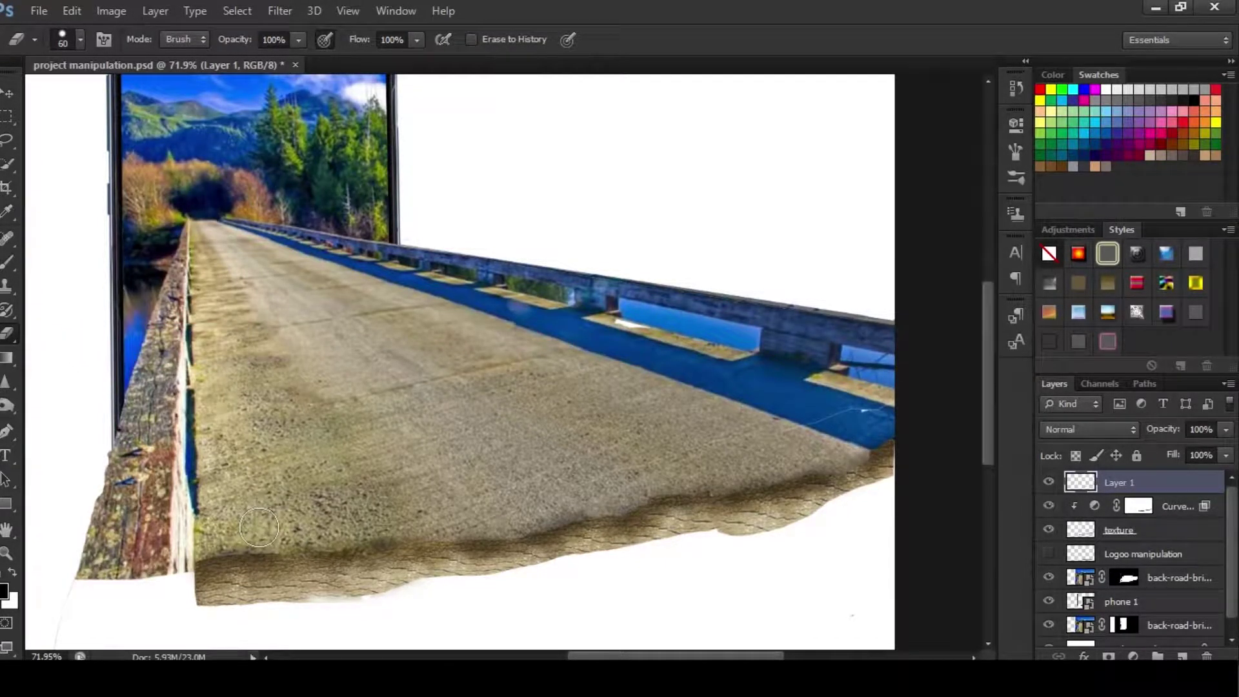
left_click_drag(259, 528, 737, 459)
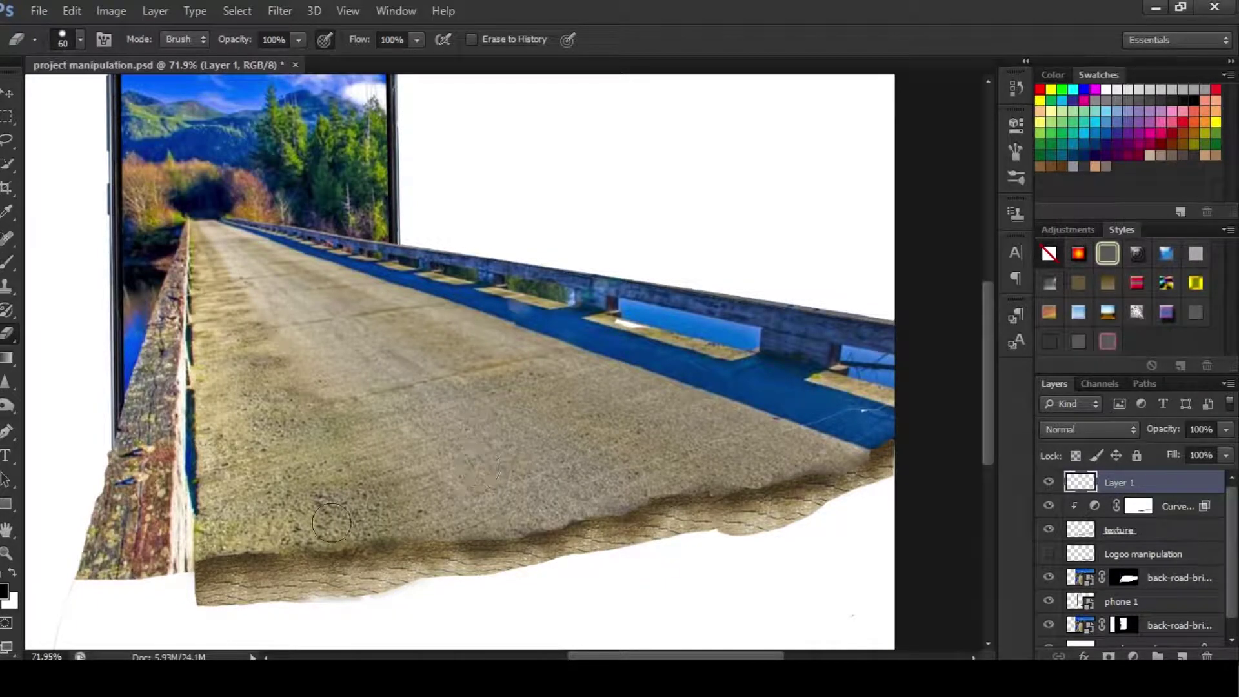
left_click_drag(802, 444, 774, 460)
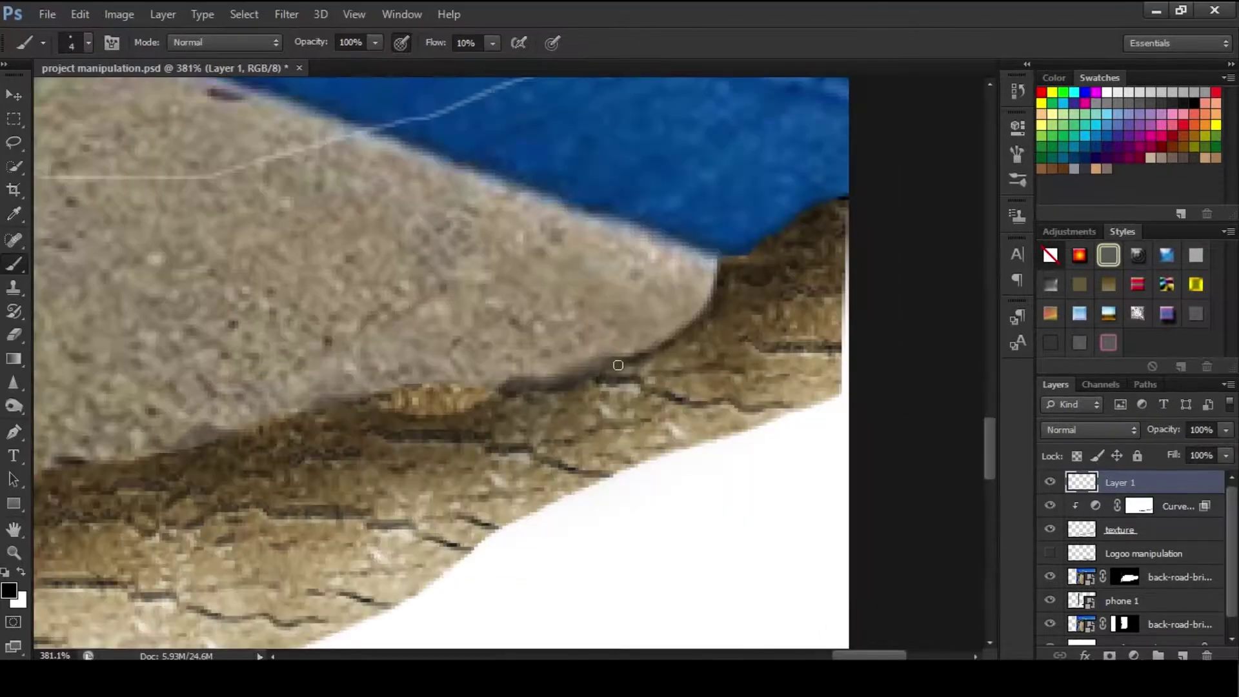
- Paint thin dark cracks across the road surface, including a vertical one and a faint one near the edge
left_click_drag(617, 365, 709, 300)
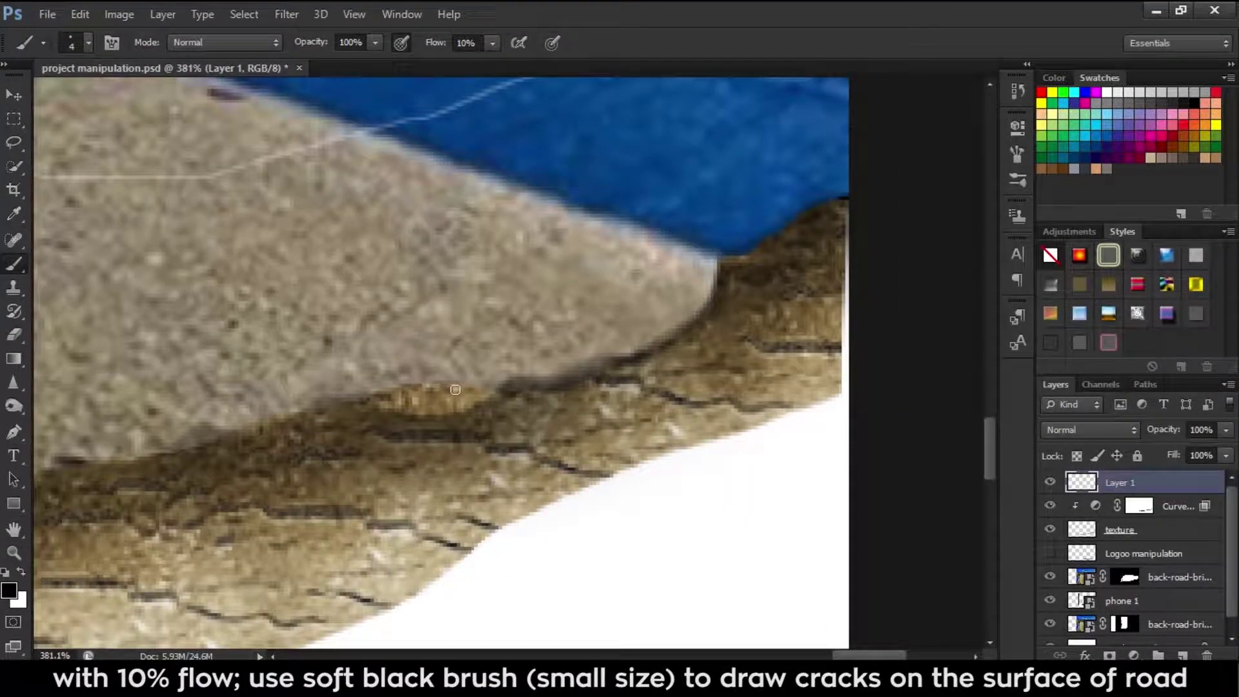
left_click_drag(455, 390, 692, 301)
left_click_drag(451, 365, 851, 248)
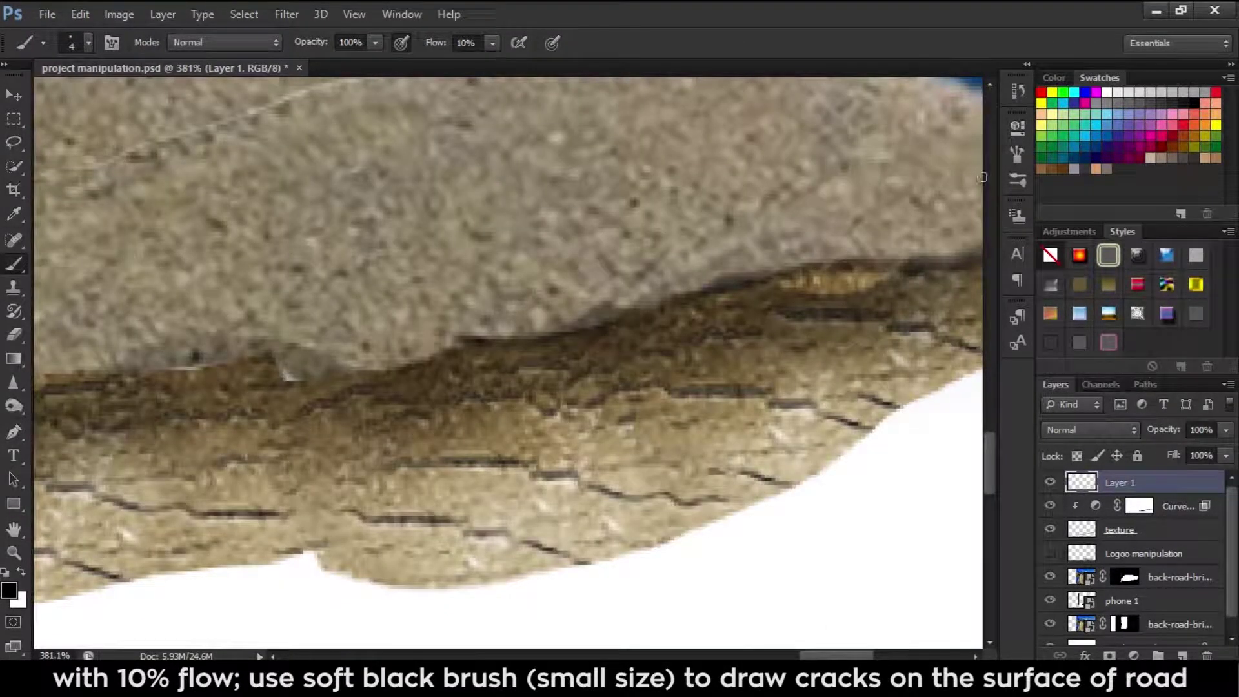
left_click_drag(916, 180, 980, 258)
left_click_drag(639, 283, 838, 222)
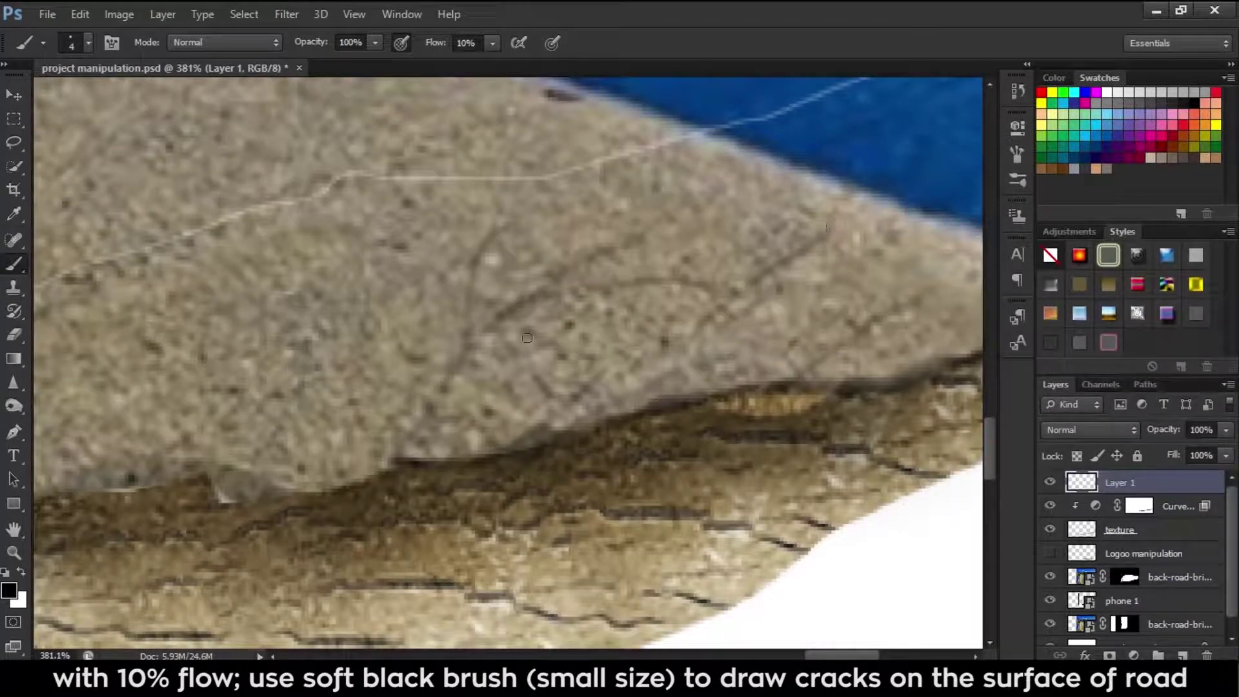
left_click_drag(478, 258, 542, 303)
left_click_drag(455, 387, 327, 387)
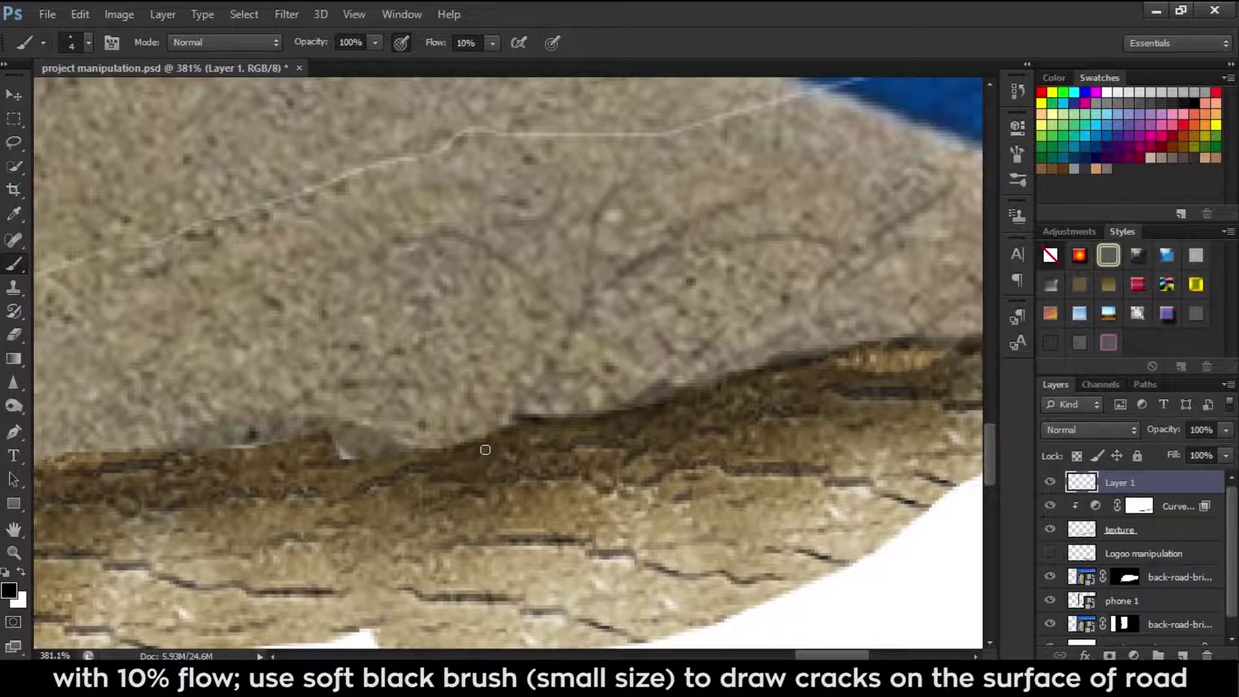
left_click_drag(514, 367, 509, 419)
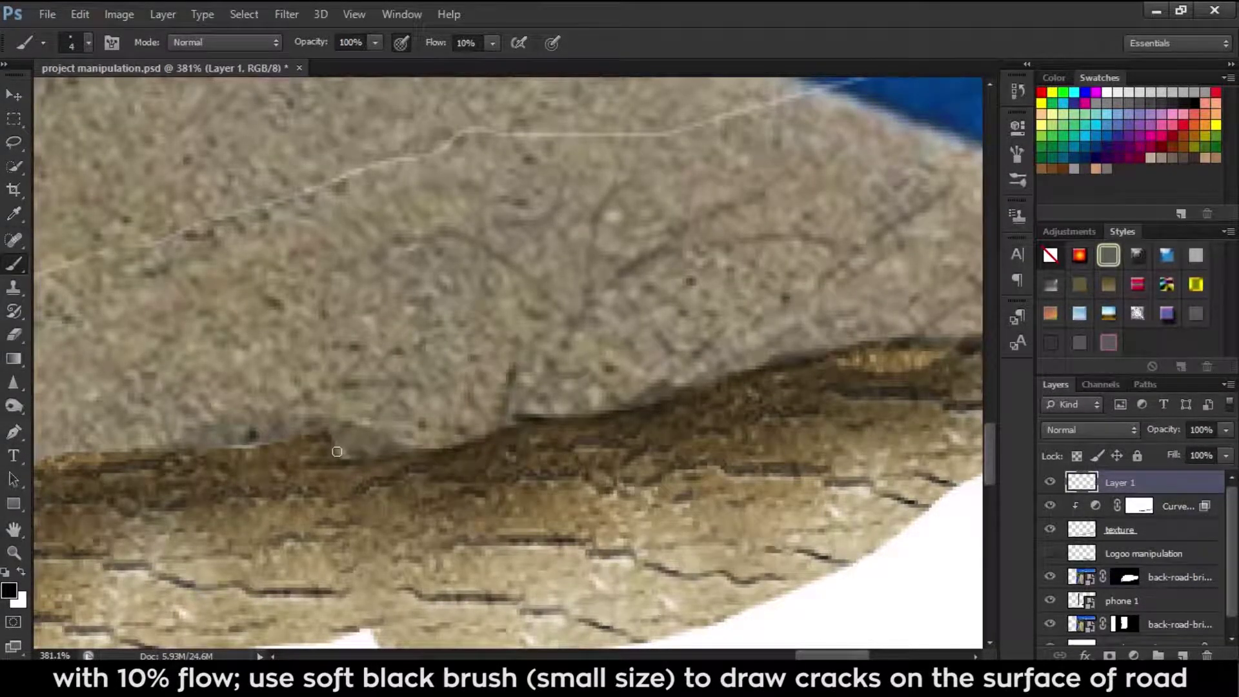
left_click_drag(337, 452, 234, 464)
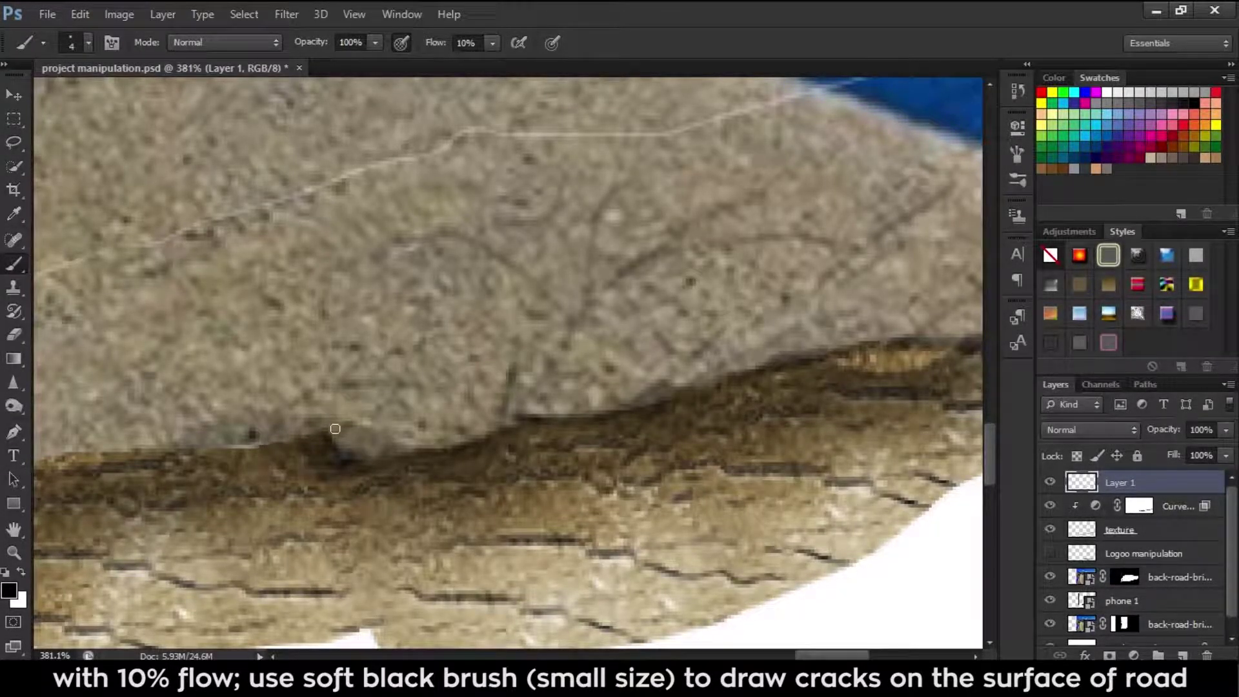
- Shrink the brush slightly and paint a faint crack on the road surface
key("bracketleft")
scroll(439, 330, "left", 2)
scroll(439, 330, "up", 1)
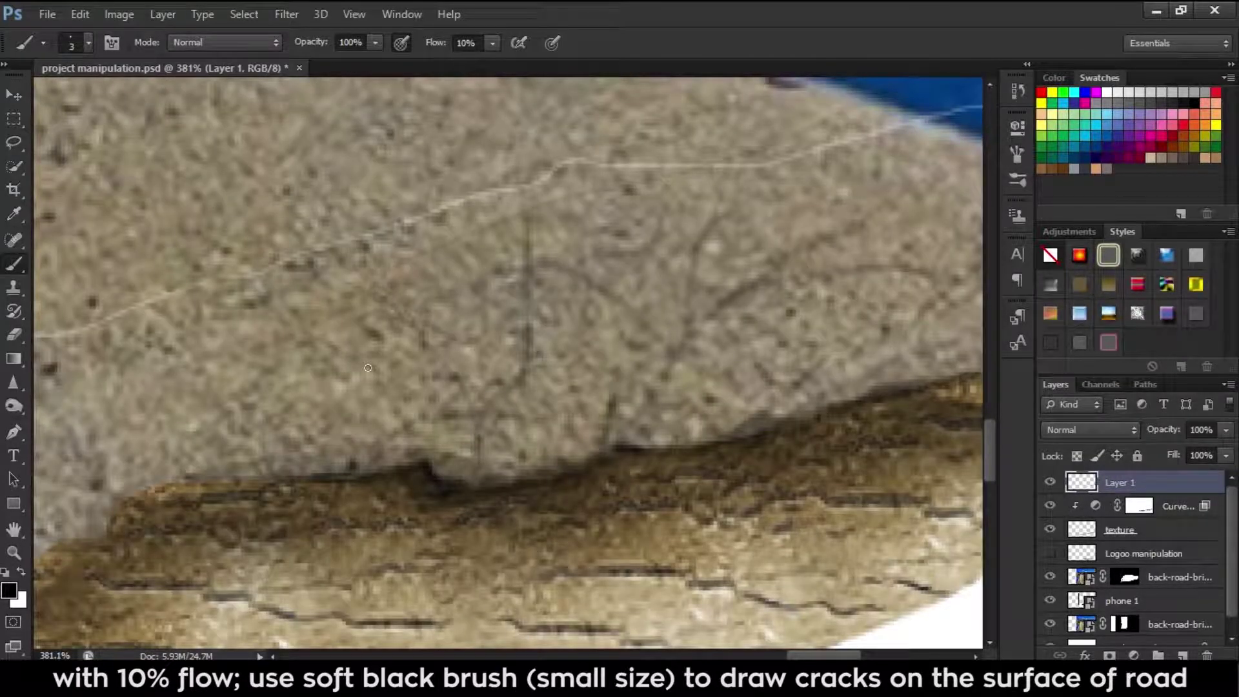
scroll(368, 367, "down", 2)
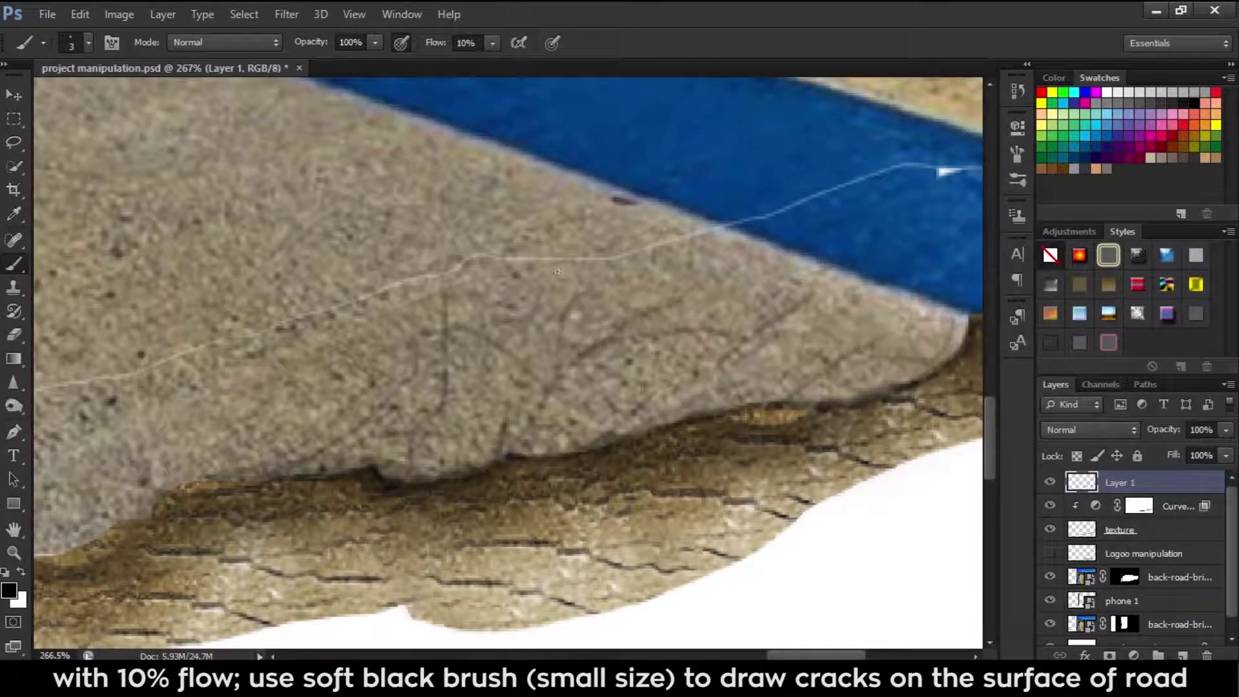
left_click_drag(719, 344, 774, 407)
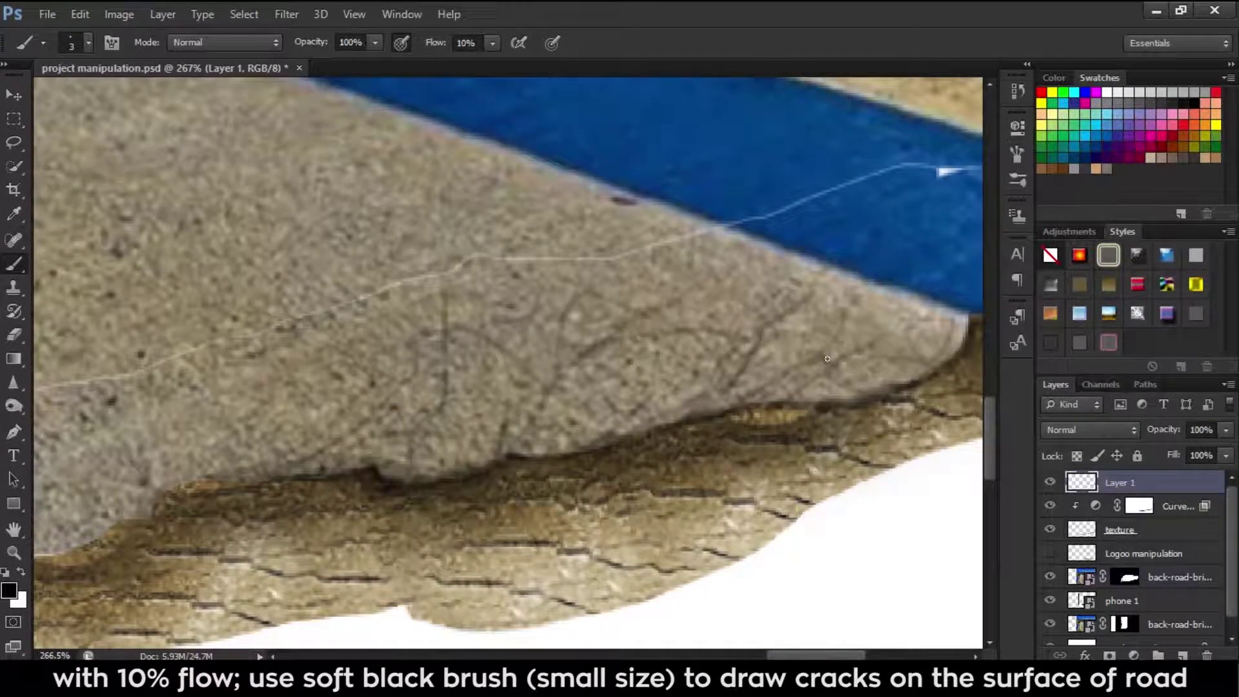
scroll(541, 427, "down", 3)
scroll(541, 428, "up", 4)
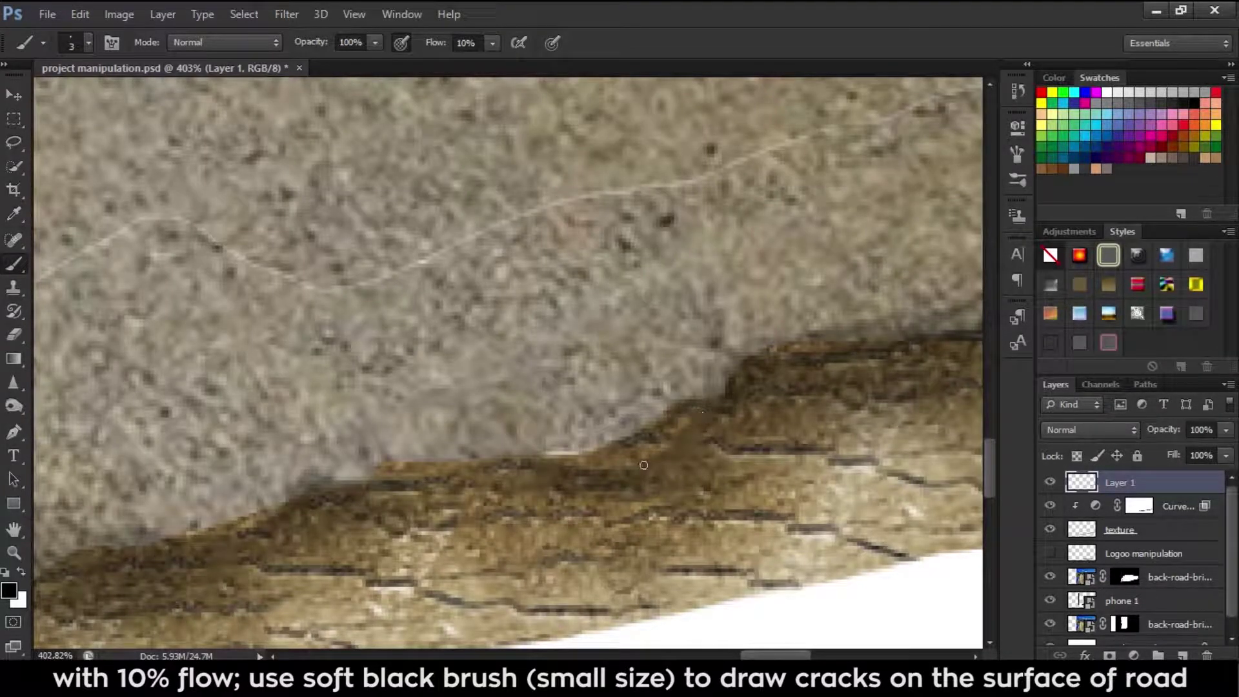
- Darken the band along the road's upper broken edge
left_click_drag(643, 464, 903, 364)
left_click_drag(762, 374, 864, 360)
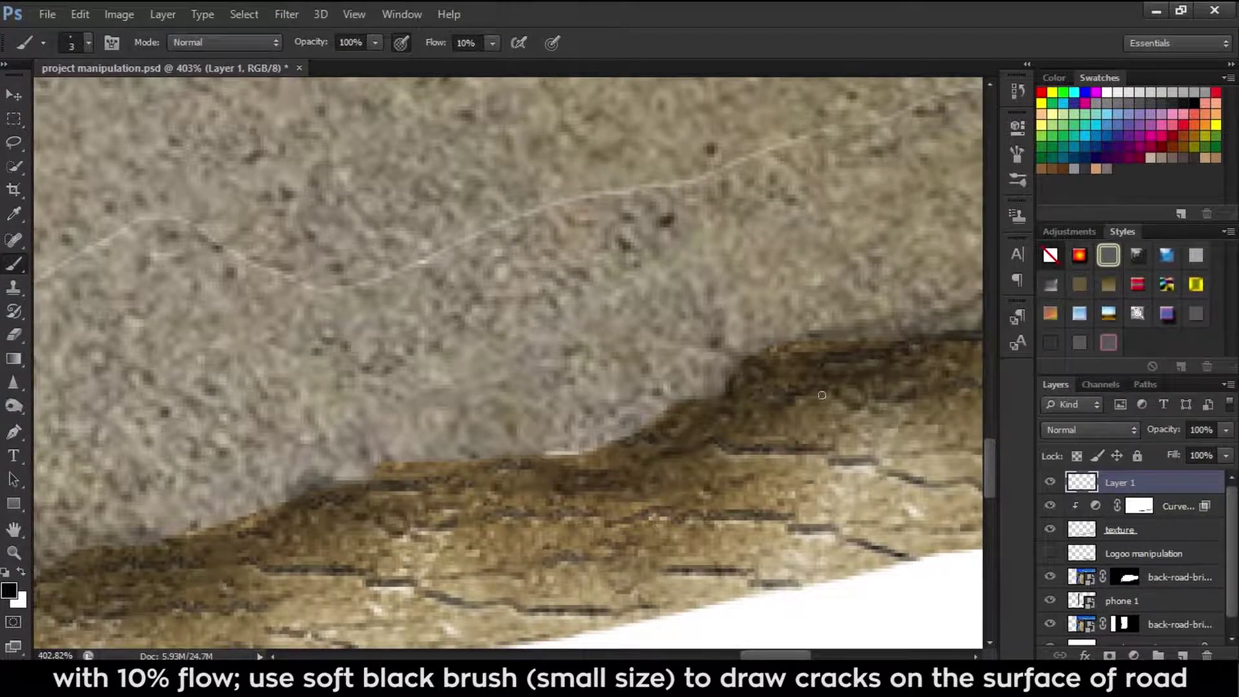
mouse_move(601, 490)
left_mouse_down()
mouse_move(510, 474)
mouse_move(313, 490)
left_mouse_up()
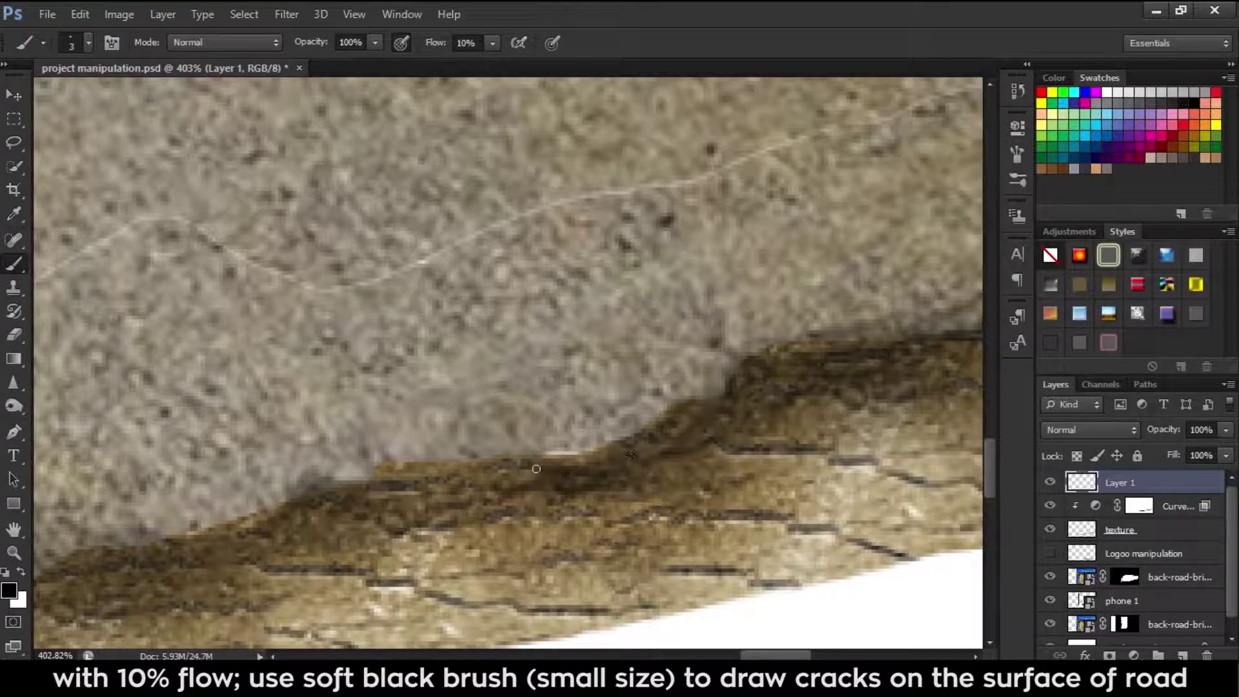
left_click_drag(603, 455, 532, 471)
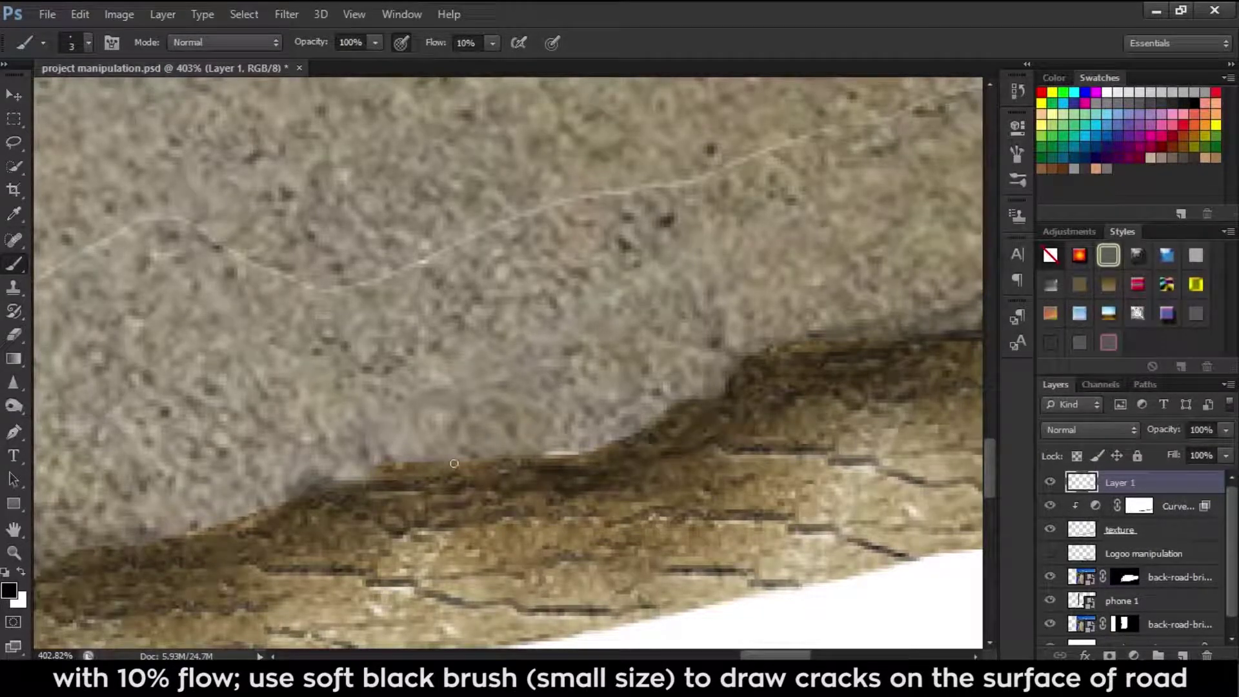
scroll(394, 478, "down", 5)
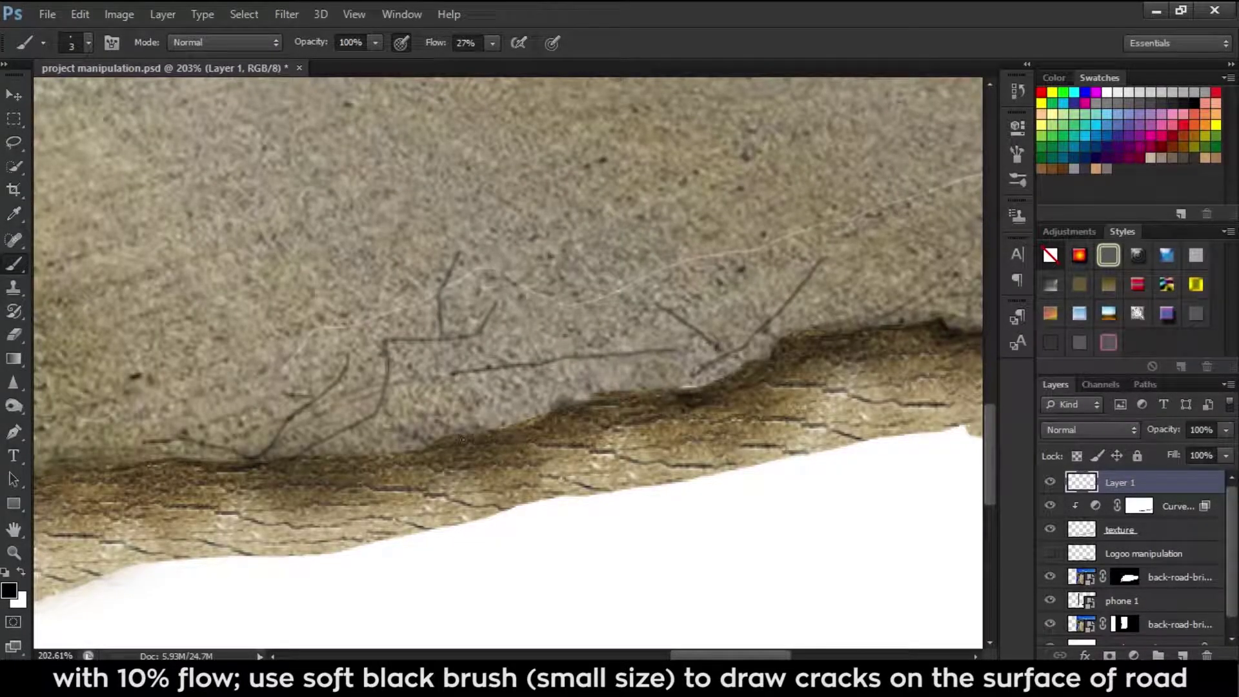
- Draw branching cracks above the road edge and add more cracks across the surface
left_click_drag(463, 439, 533, 359)
left_click_drag(610, 298, 590, 358)
left_click_drag(577, 280, 543, 361)
key("ctrl+z")
left_click_drag(588, 308, 487, 367)
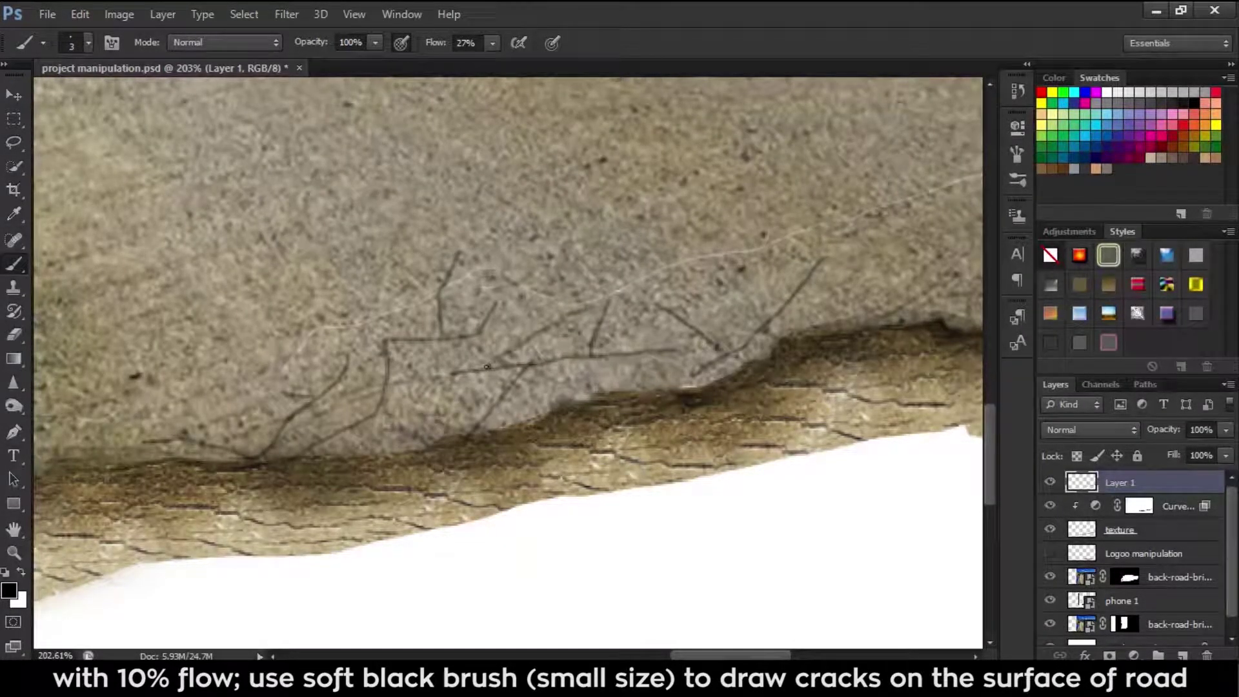
scroll(481, 385, "down", 3)
scroll(222, 420, "up", 2)
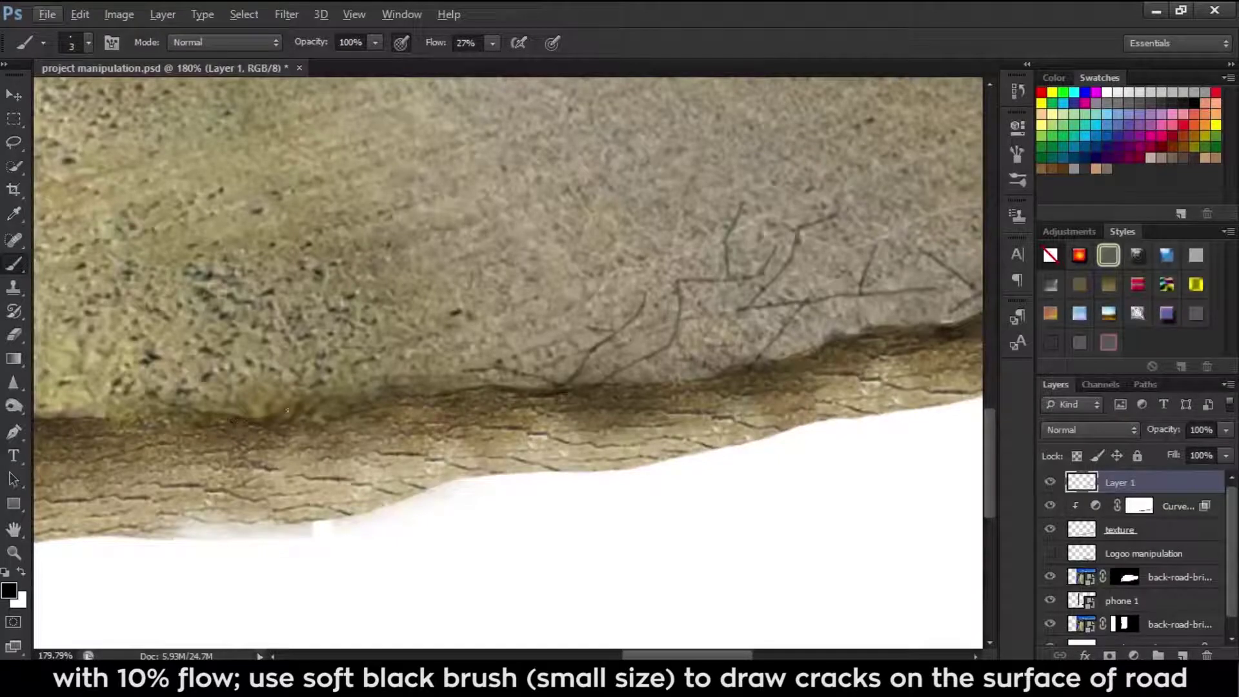
mouse_move(326, 405)
left_mouse_down()
mouse_move(351, 417)
mouse_move(478, 387)
left_mouse_up()
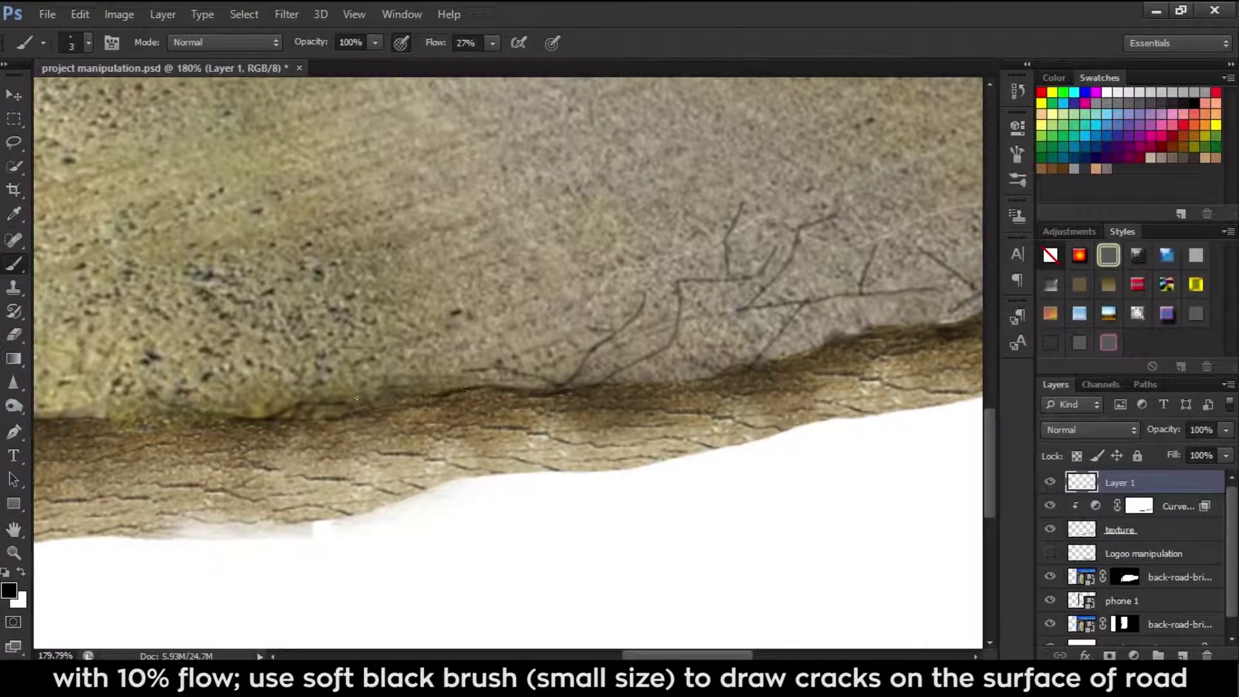
mouse_move(245, 397)
left_mouse_down()
mouse_move(446, 367)
mouse_move(361, 386)
mouse_move(275, 435)
left_mouse_up()
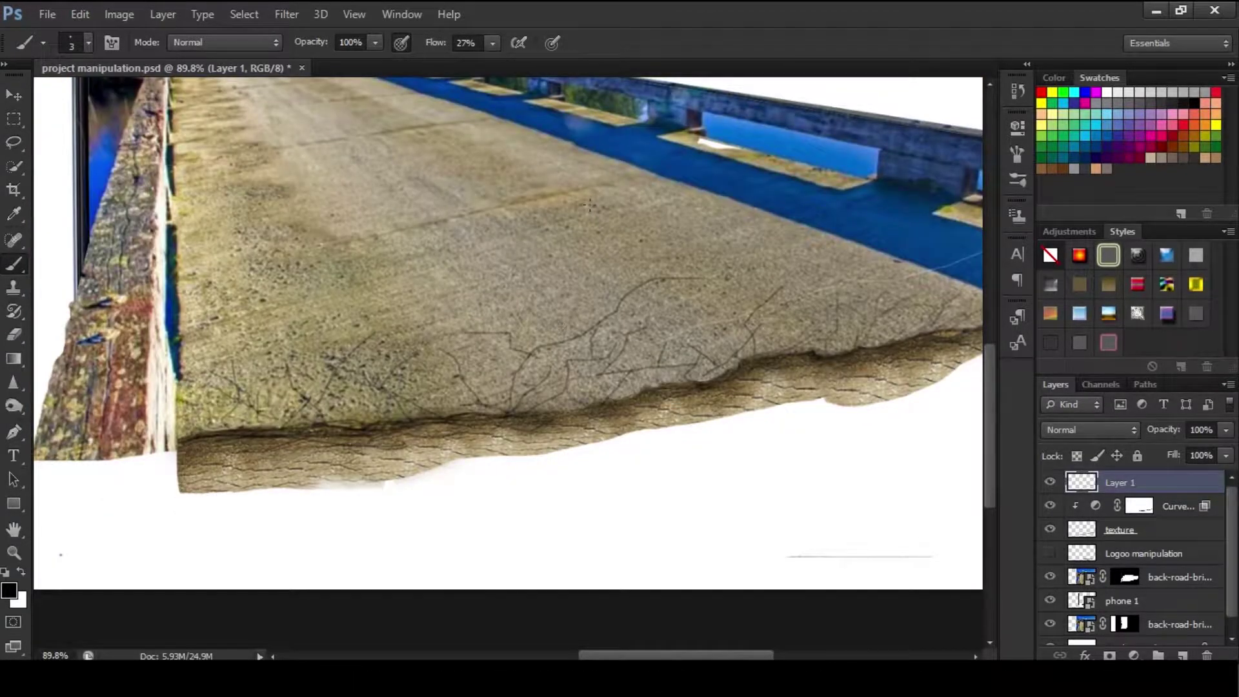
scroll(586, 204, "down", 2)
left_click_drag(642, 374, 695, 353)
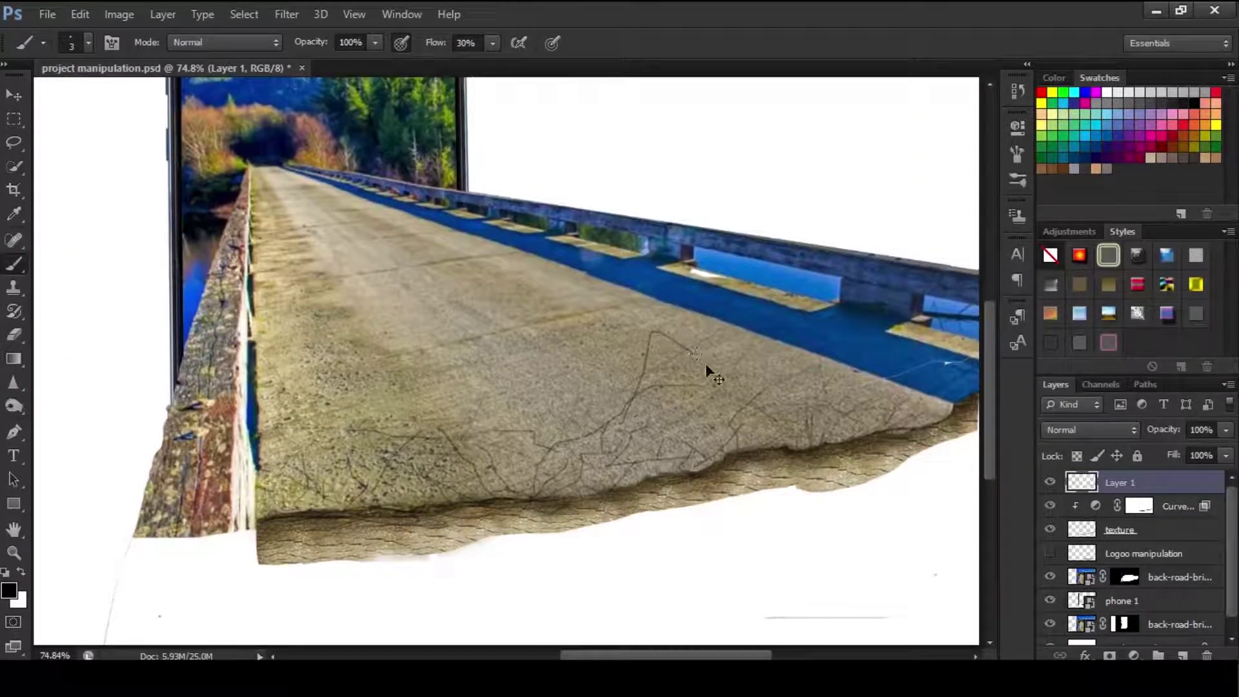
- Copy a small lassoed road patch to a new layer and move it below the road edge
left_click(1088, 553)
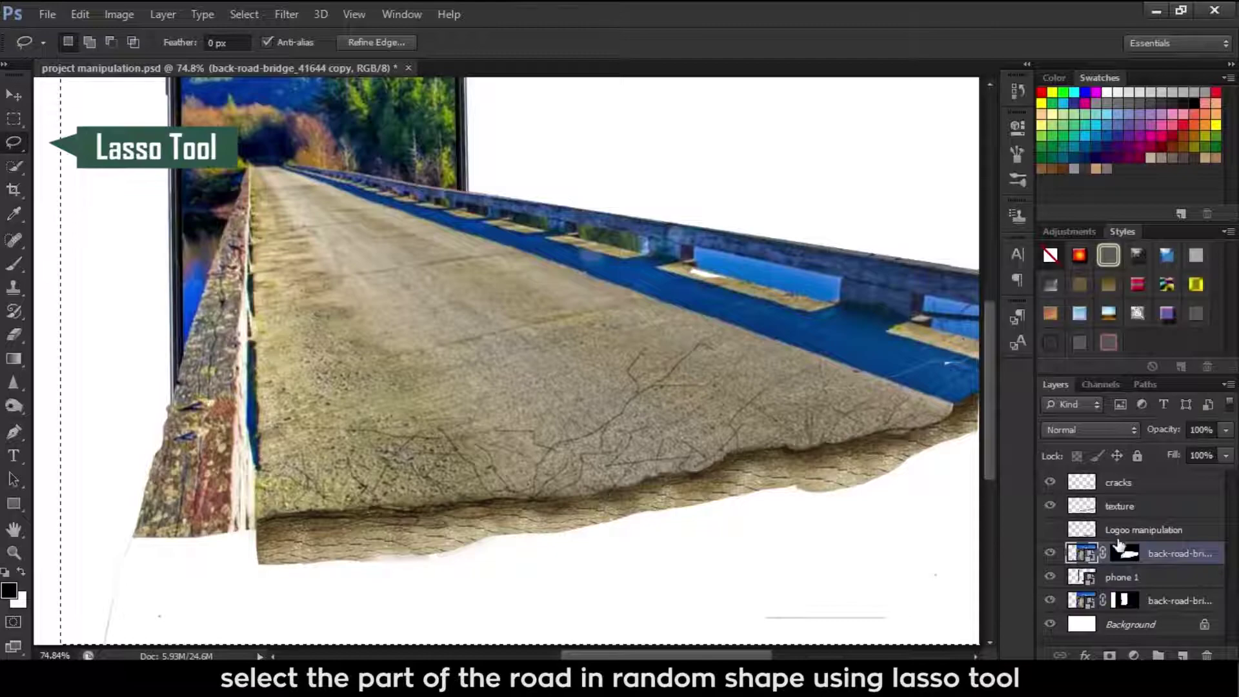
left_click(807, 559)
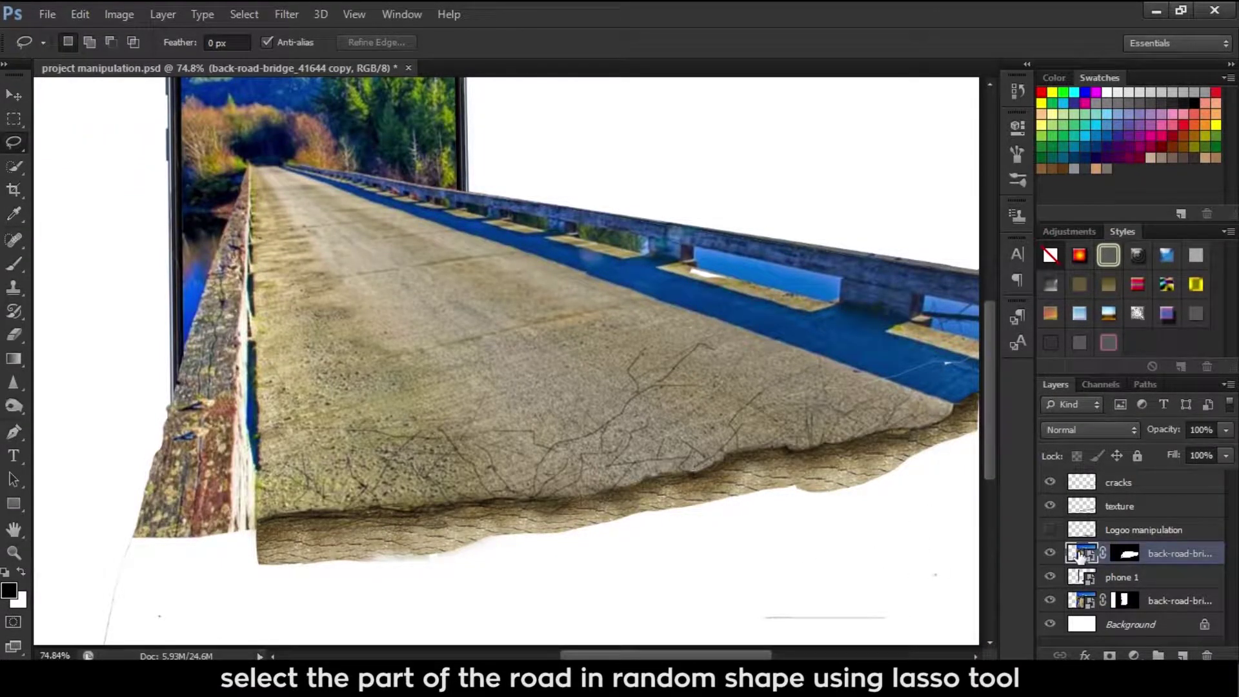
left_click_drag(545, 389, 541, 397)
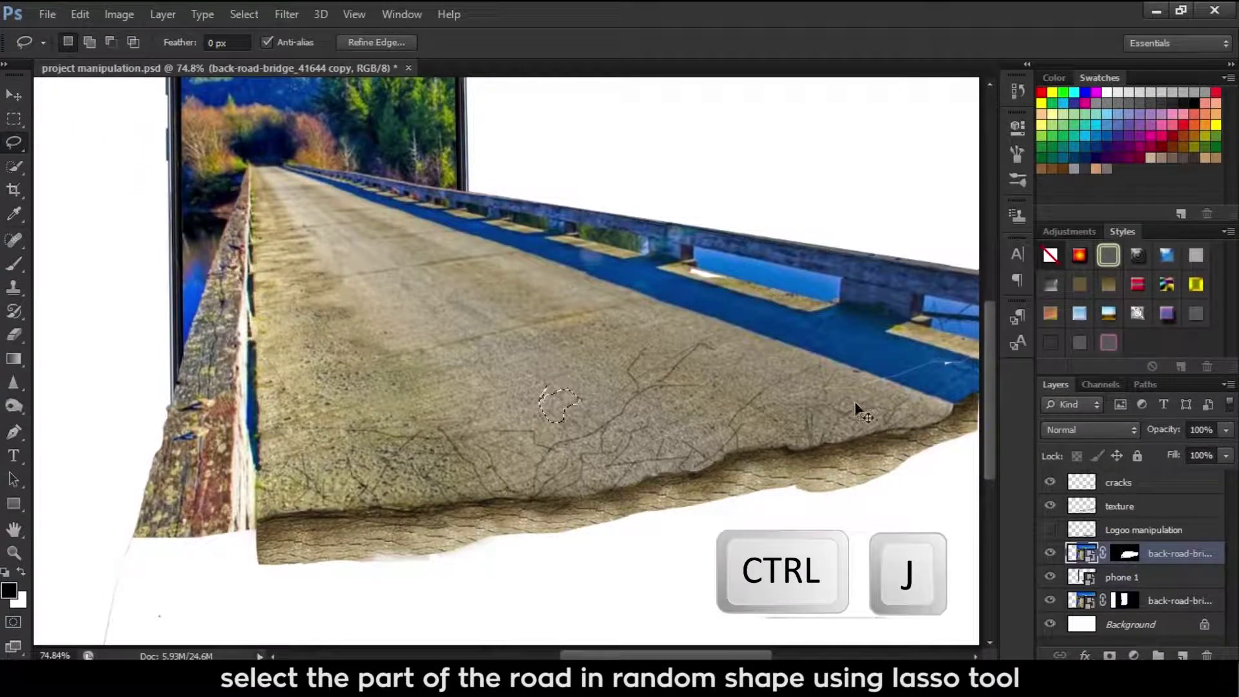
key("ctrl+j")
key("v")
left_click_drag(651, 368, 687, 458)
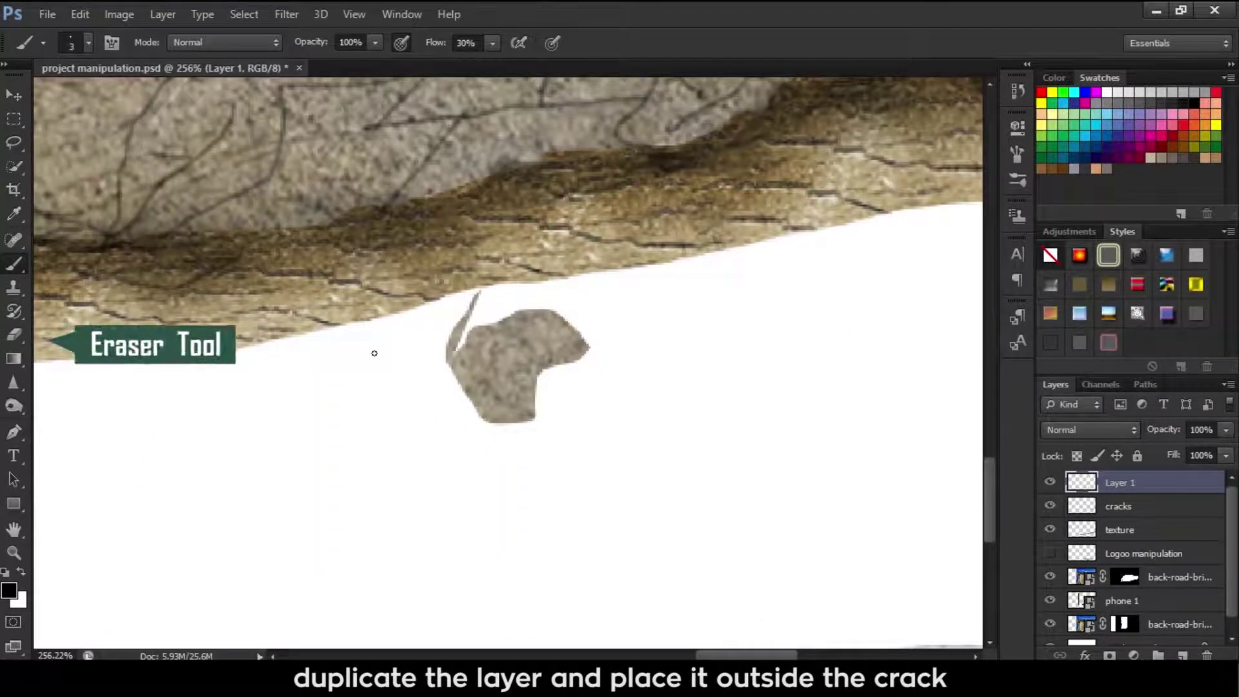
- Erase the sliver beside the rock and warp the rock into a rounder shape
key("e")
left_click_drag(468, 309, 429, 298)
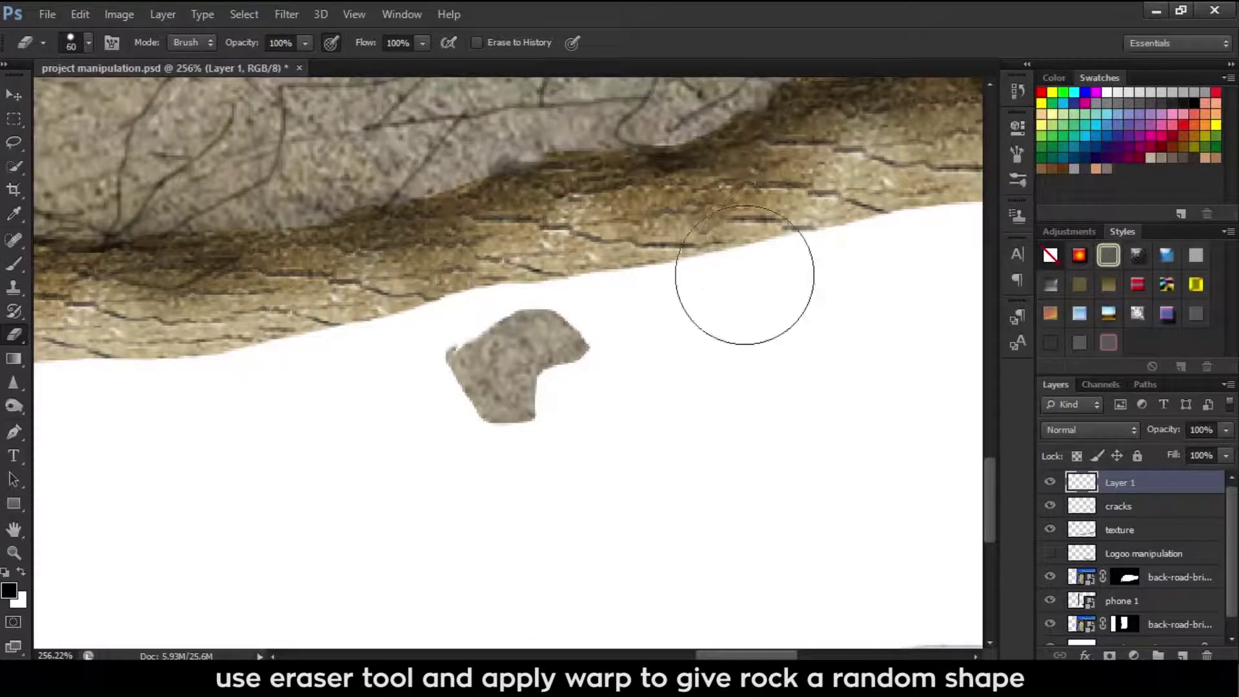
key("ctrl+t")
right_click(553, 319)
left_click(580, 420)
left_click_drag(490, 339, 479, 326)
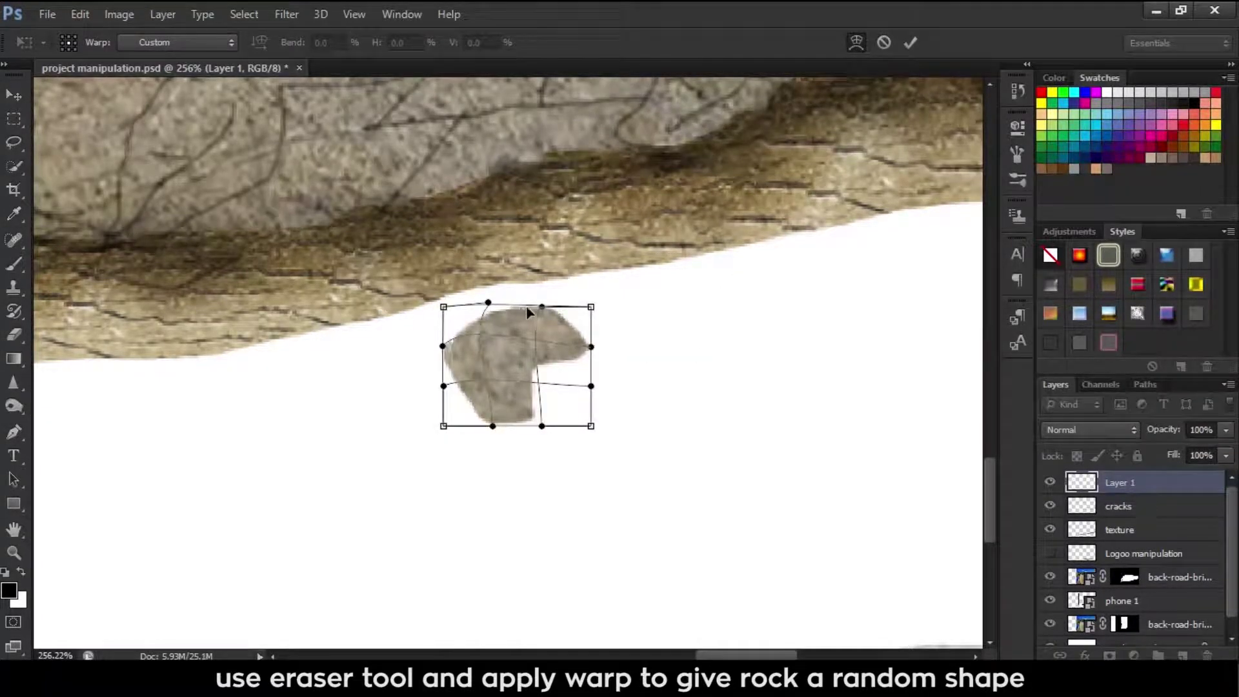
key("Return")
key("v")
- Lasso part of the cracked road underside texture and copy it to a new layer
left_click(1119, 529)
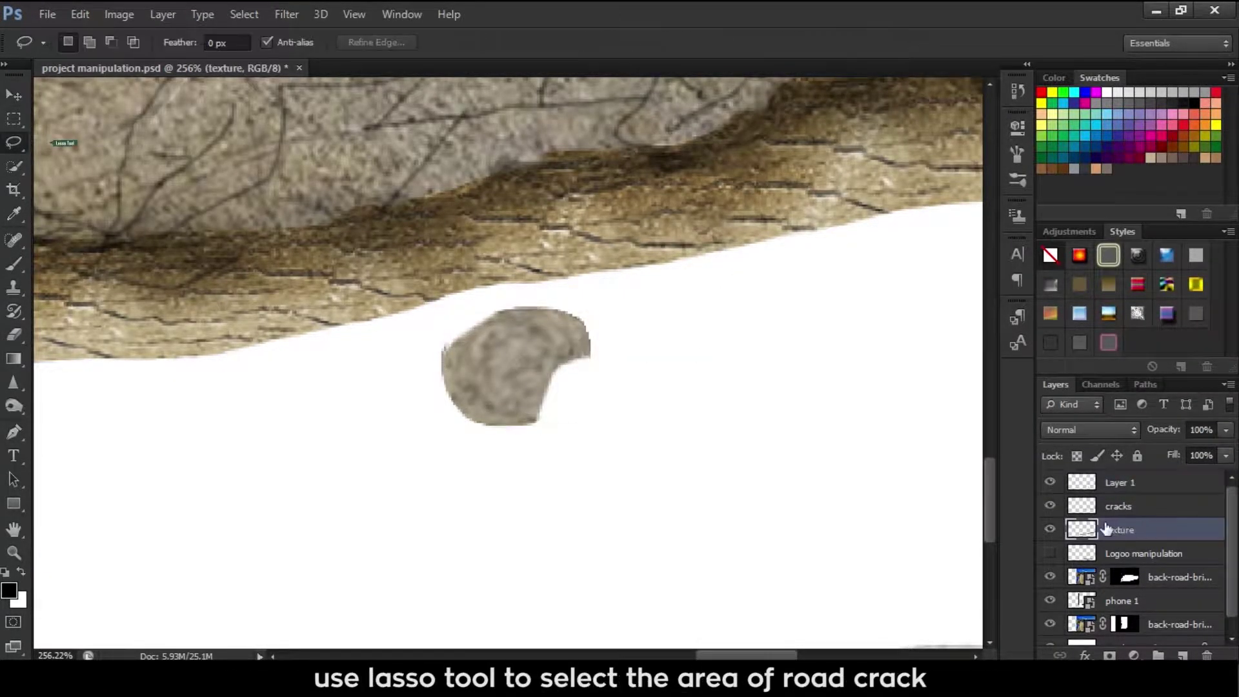
key("l")
mouse_move(507, 282)
left_mouse_down()
mouse_move(510, 177)
mouse_move(596, 158)
left_mouse_up()
left_click_drag(638, 238, 642, 262)
key("ctrl+j")
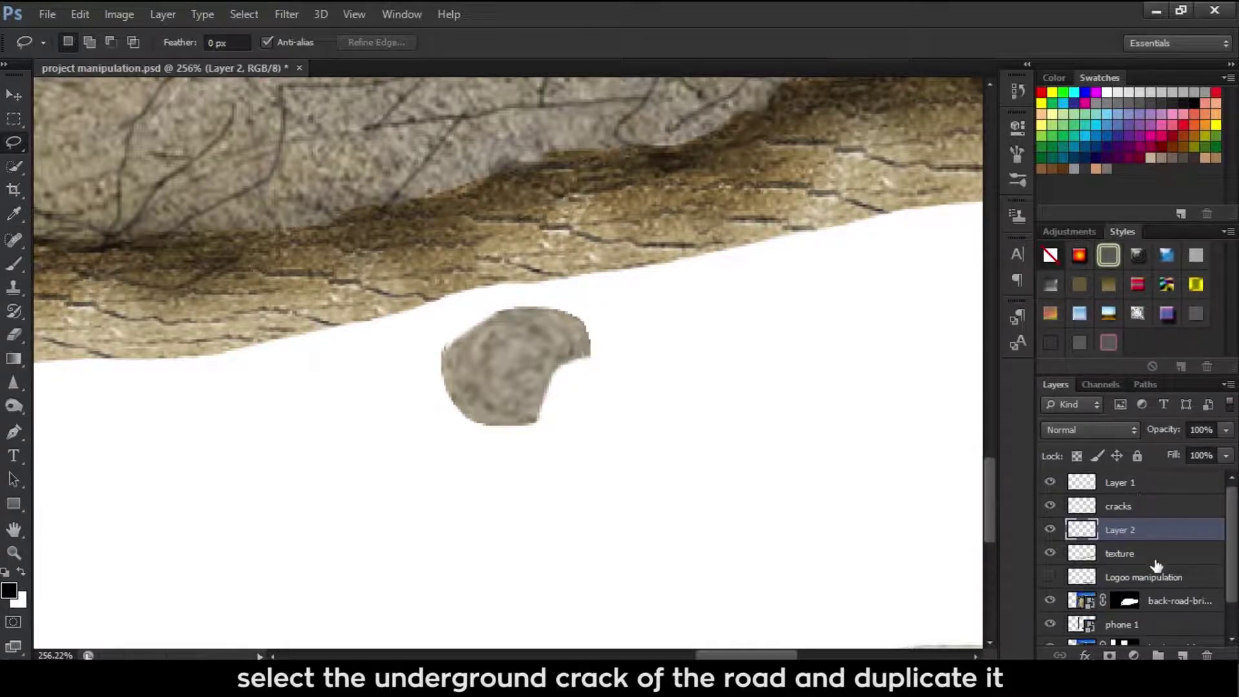
- Move the crack copy above the cracks layer and warp it over the rock
left_click_drag(1122, 529, 1122, 495)
key("v")
mouse_move(635, 271)
left_mouse_down()
mouse_move(532, 389)
mouse_move(546, 419)
left_mouse_up()
scroll(555, 377, "up", 2)
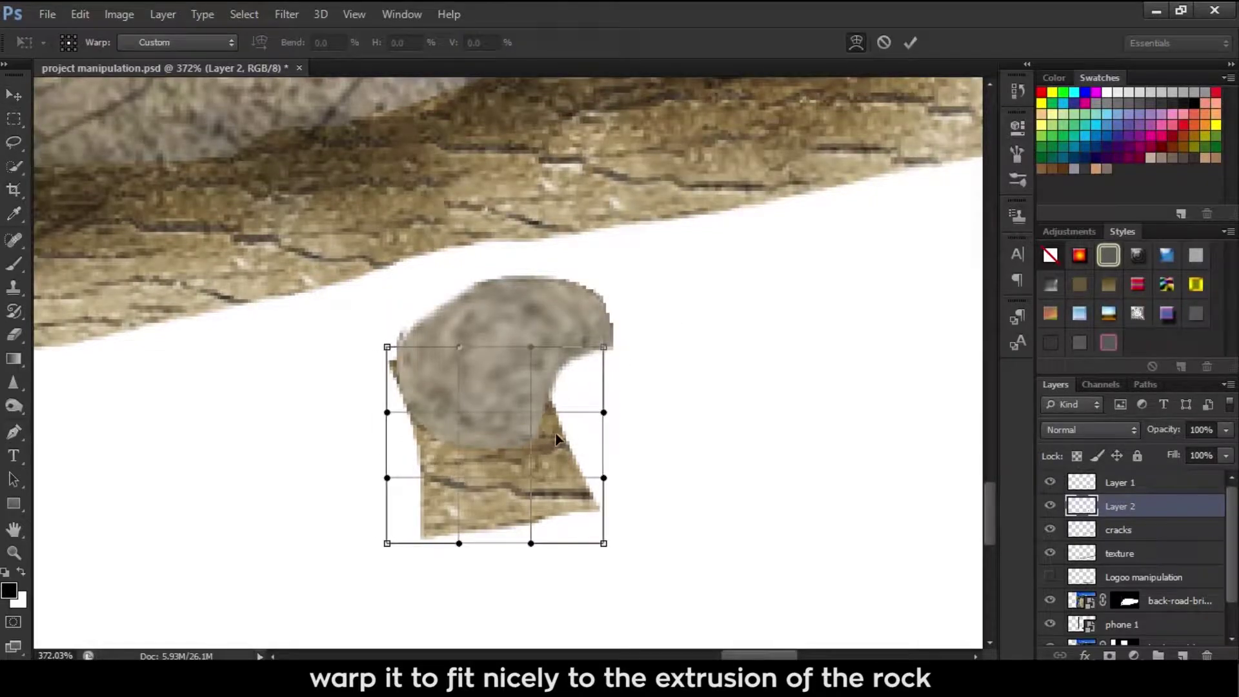
left_click_drag(603, 348, 599, 355)
left_click_drag(603, 543, 608, 498)
left_click_drag(428, 474, 445, 510)
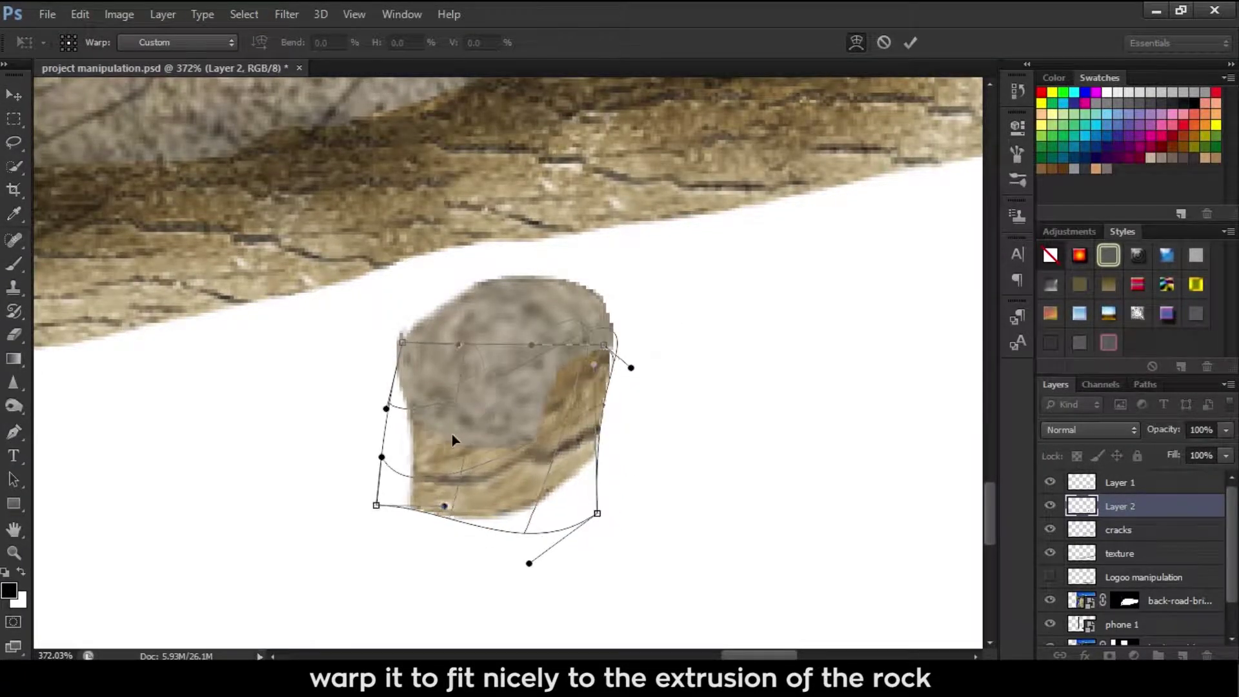
left_click_drag(413, 452, 455, 476)
key("Return")
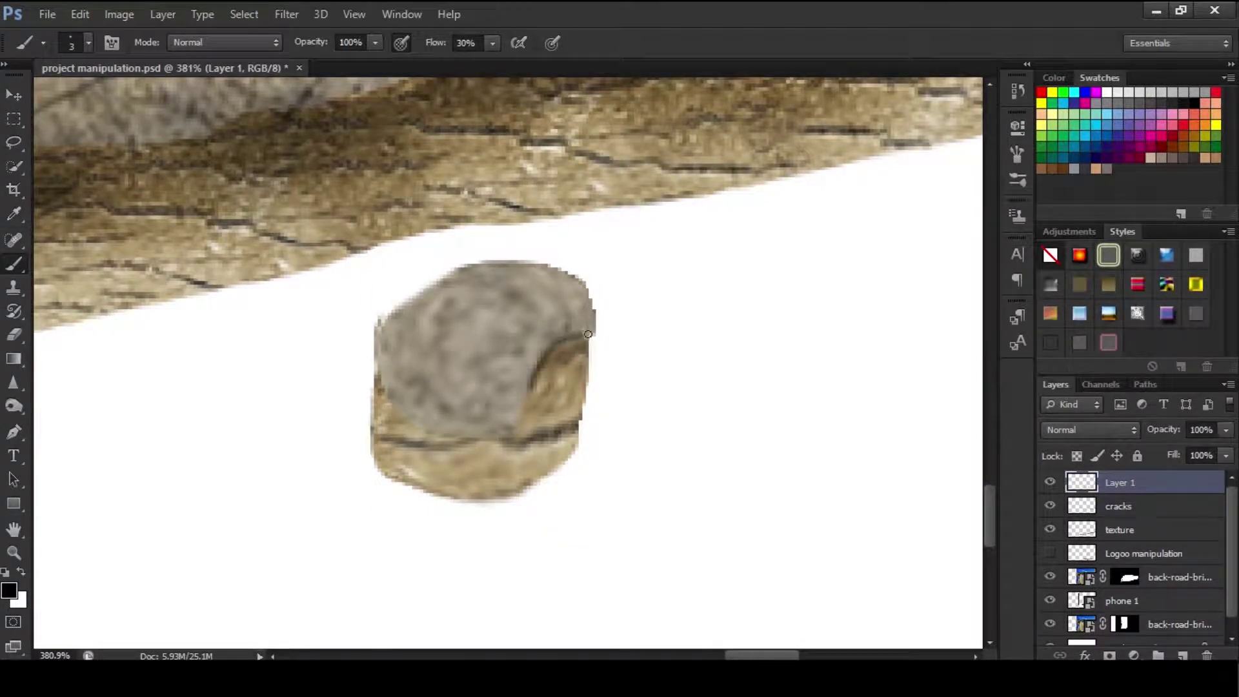
key("e")
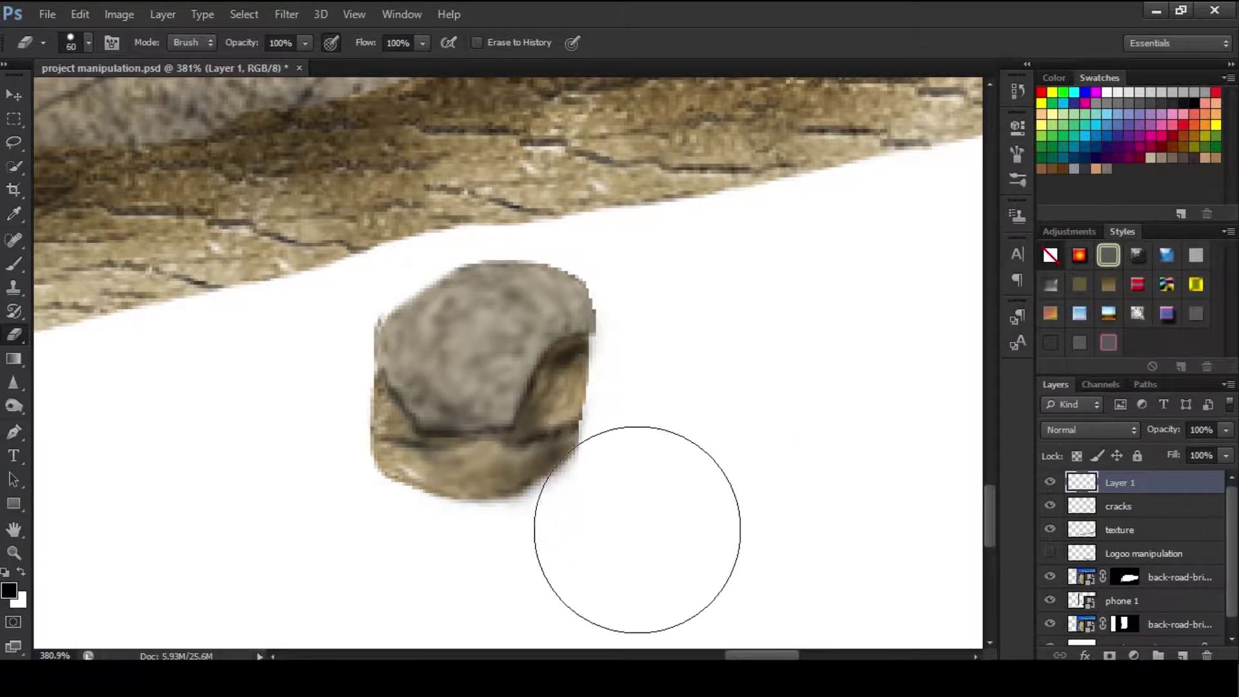
- Duplicate the rock and place copies to the left of and below it
key("ctrl+j")
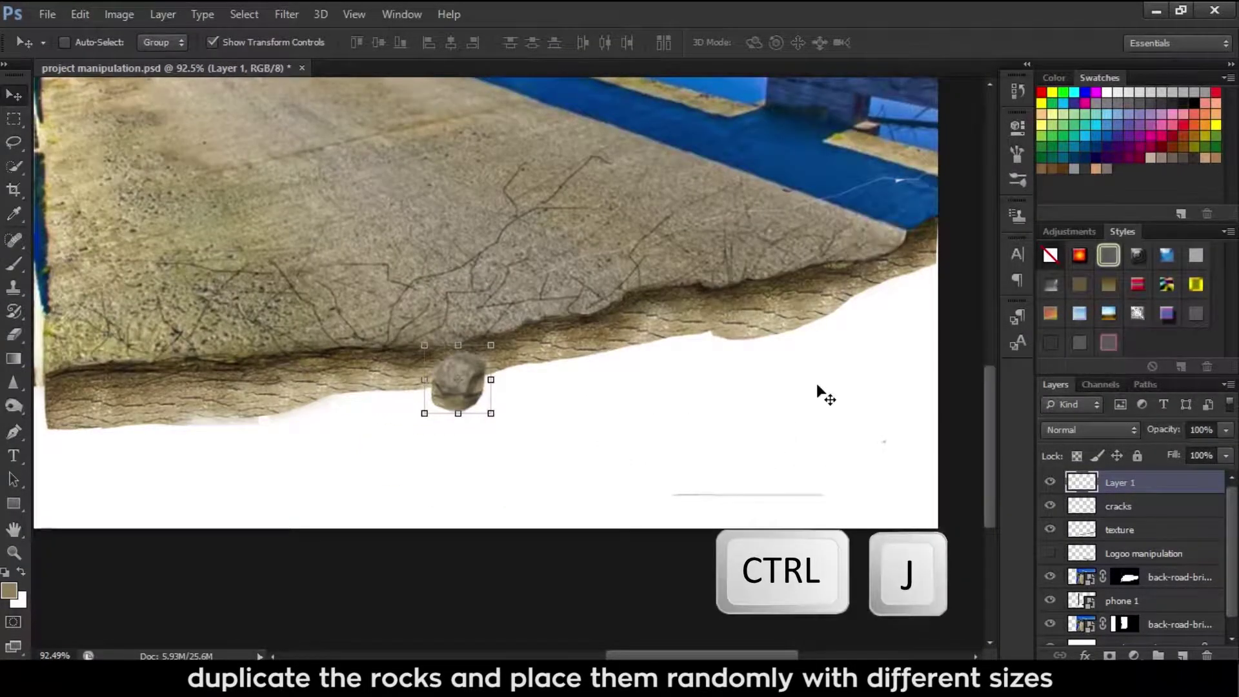
left_click_drag(458, 381, 345, 409)
key("e")
scroll(299, 395, "up", 3)
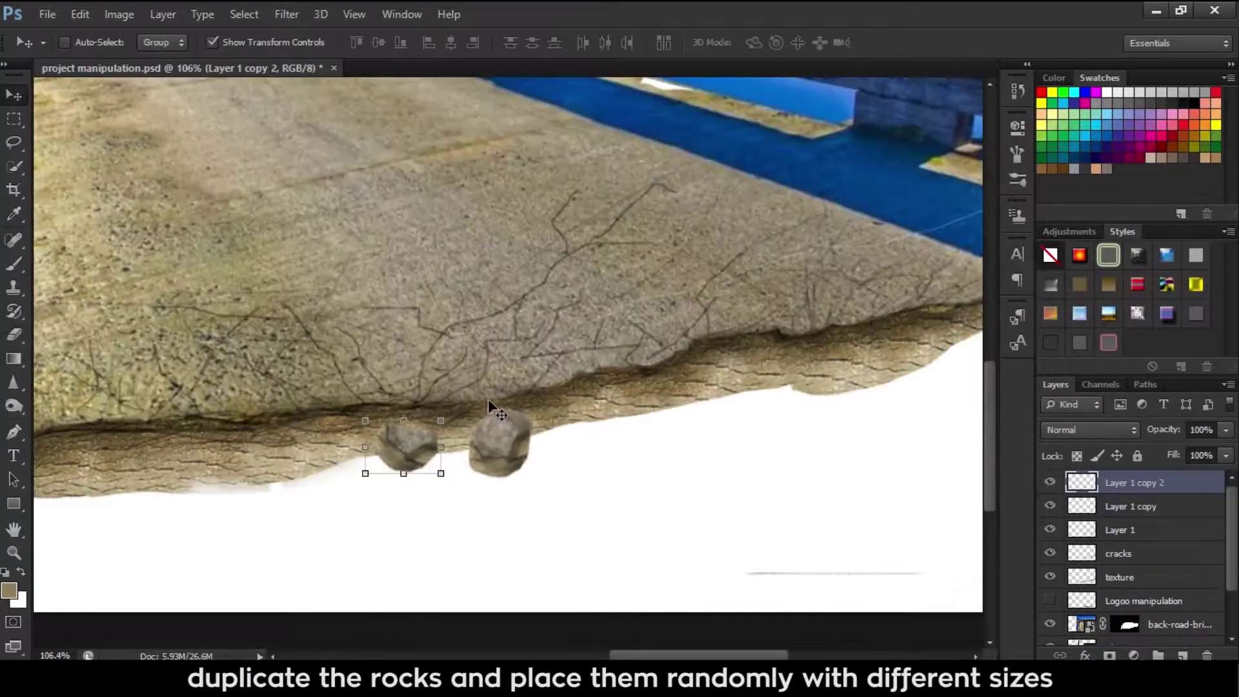
mouse_move(488, 398)
left_mouse_down()
mouse_move(493, 470)
mouse_move(525, 490)
left_mouse_up()
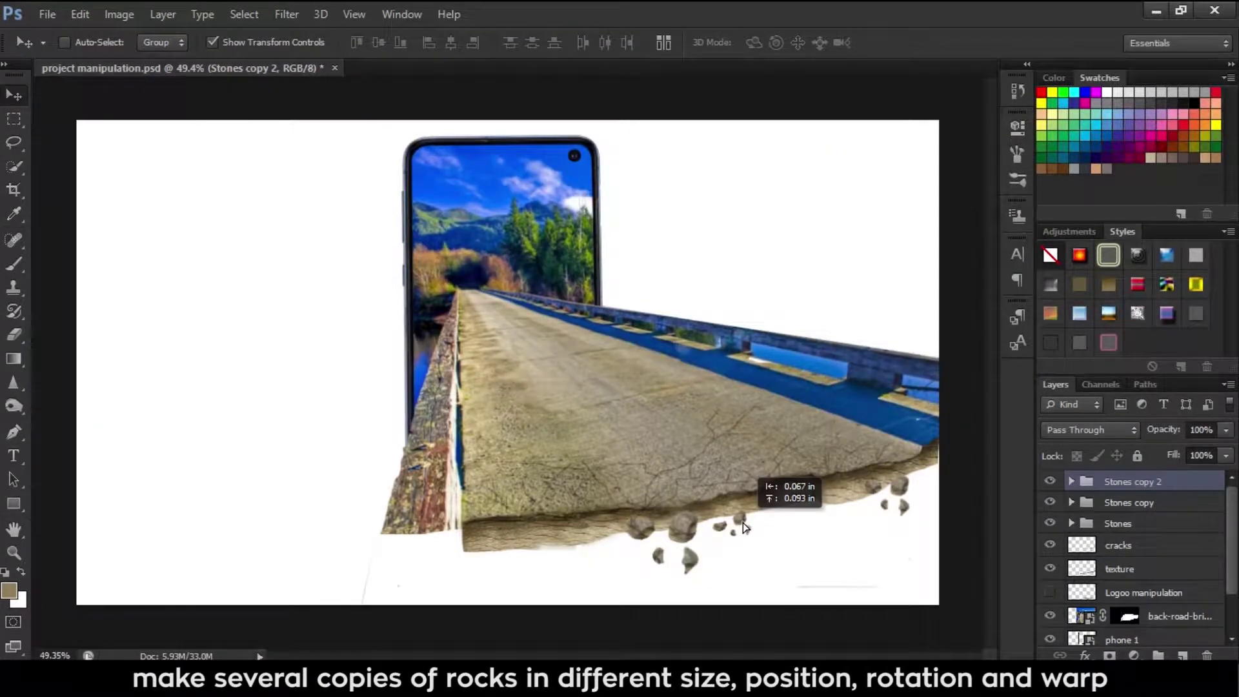
- Drop the small rocks lower-left below the road and drag the mountains photo into the document
left_click_drag(745, 527, 636, 566)
left_click(1181, 513)
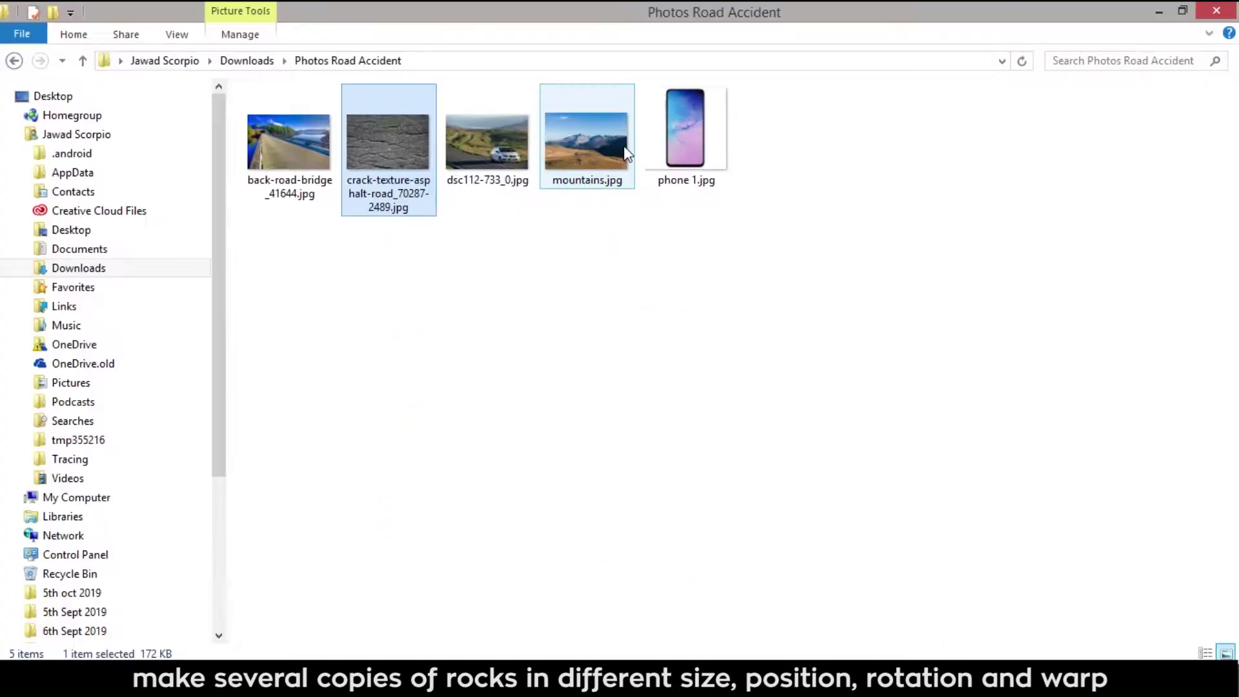
mouse_move(586, 139)
left_mouse_down()
mouse_move(187, 655)
mouse_move(265, 637)
left_mouse_up()
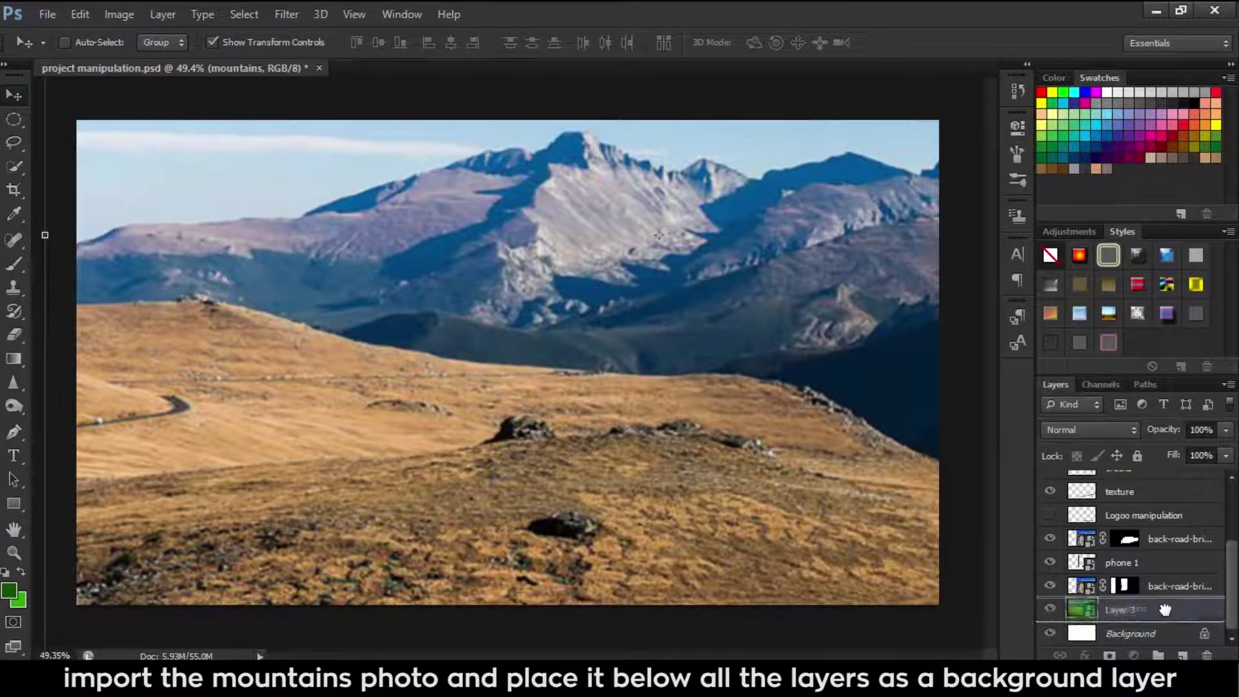
- Put the mountains under the road and phone, shift it right, and move a duplicate left over the green area
left_click_drag(1126, 492, 1110, 599)
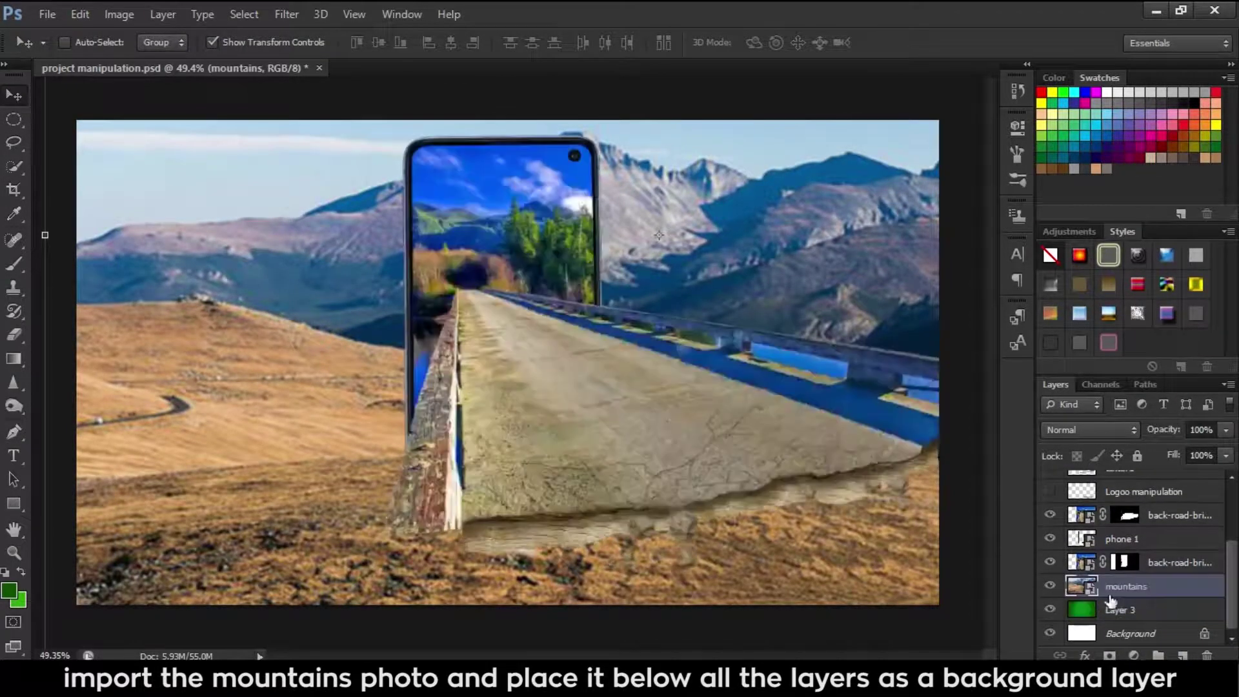
mouse_move(470, 200)
left_mouse_down()
mouse_move(879, 189)
mouse_move(974, 213)
left_mouse_up()
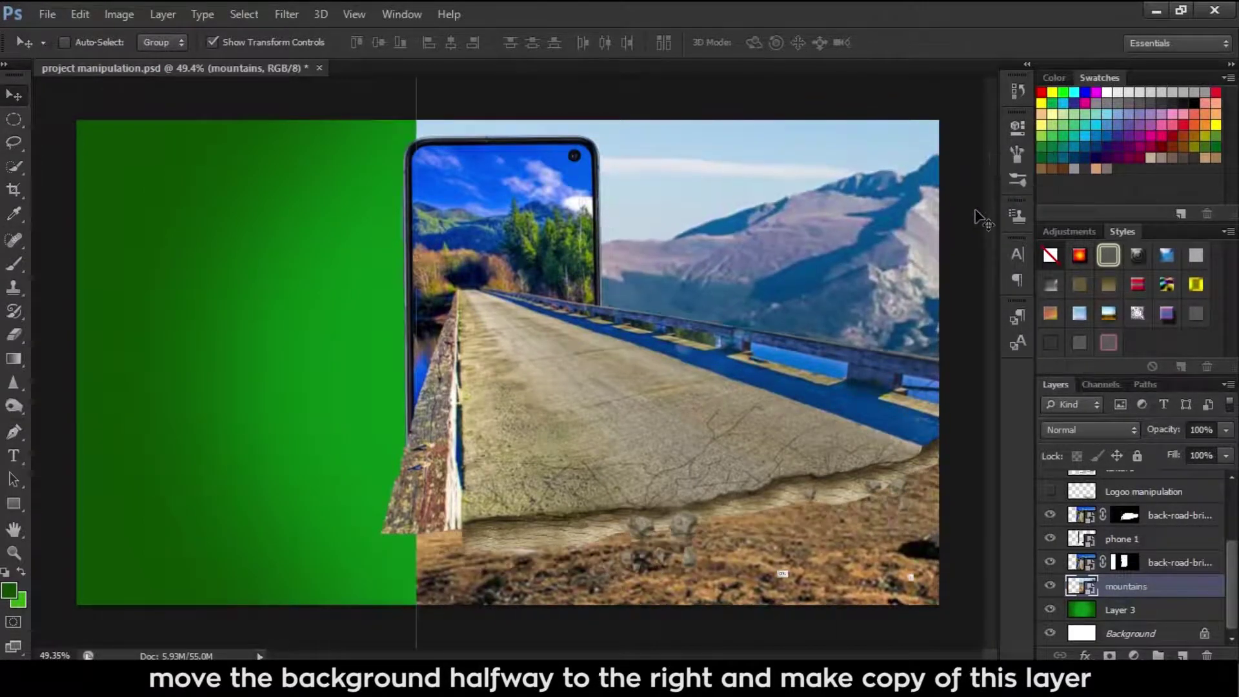
key("ctrl+j")
mouse_move(835, 211)
left_mouse_down()
mouse_move(338, 363)
mouse_move(224, 359)
left_mouse_up()
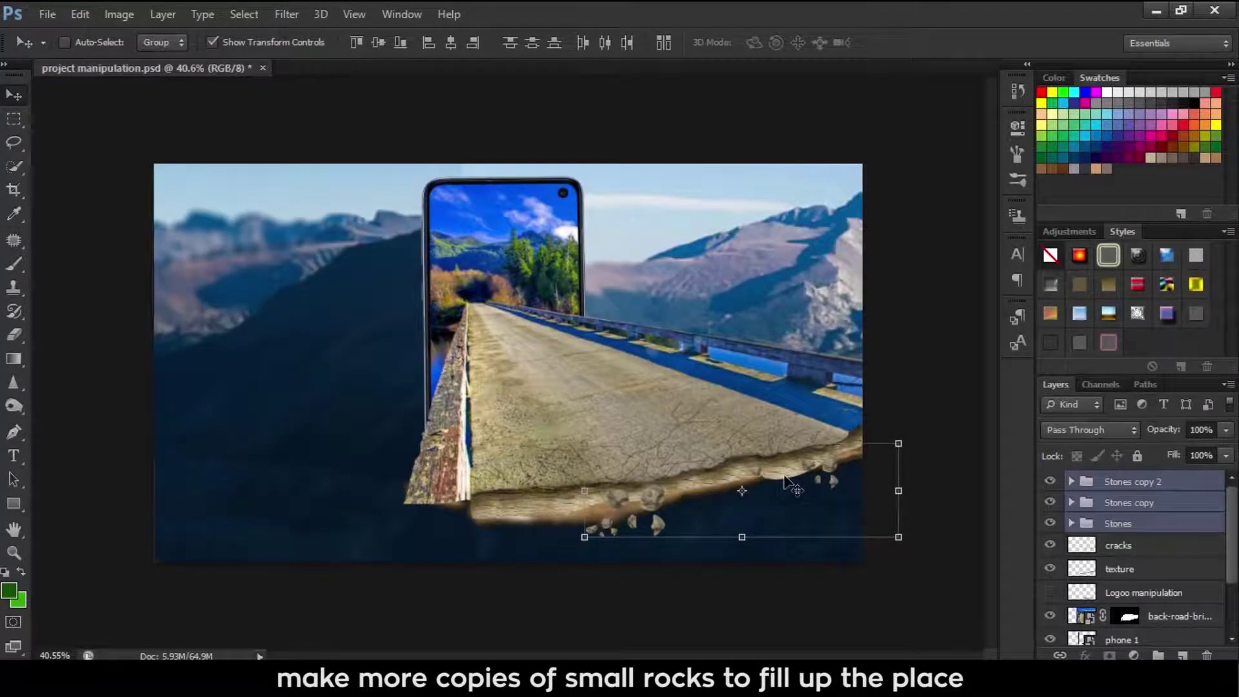
- Duplicate the stone groups, scale them under the road edge, and position a small group below it
key("ctrl+j")
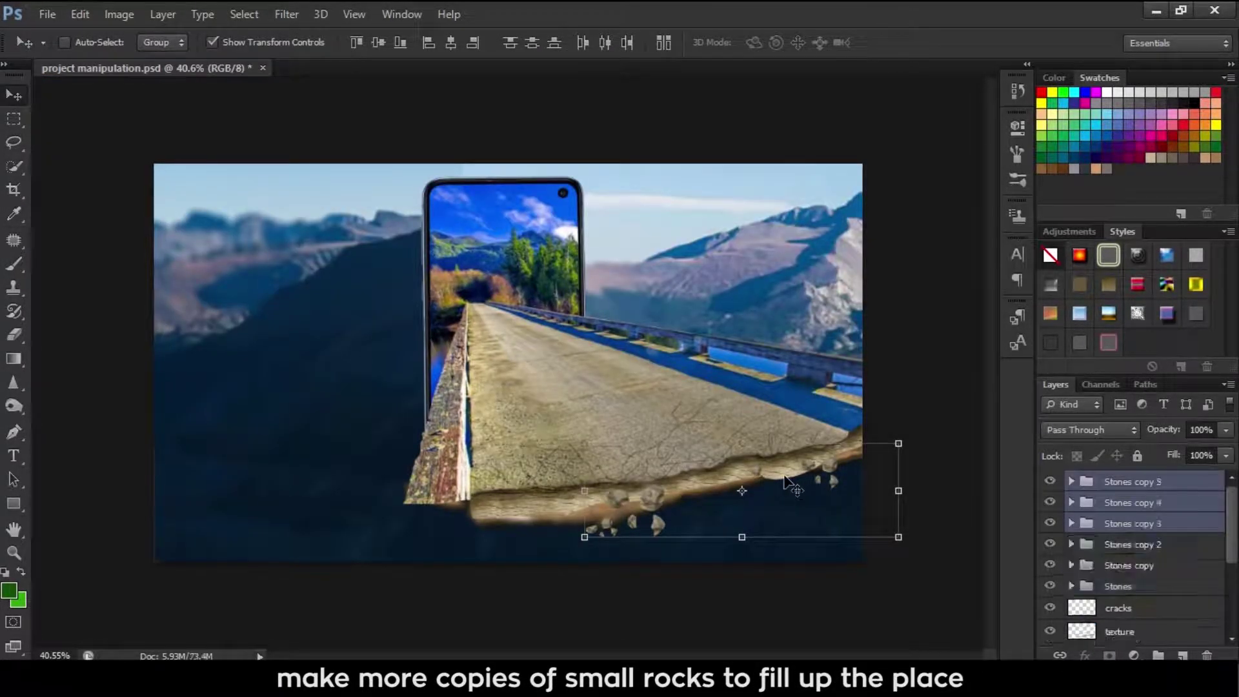
mouse_move(786, 481)
left_mouse_down()
mouse_move(722, 535)
mouse_move(837, 534)
left_mouse_up()
key("Return")
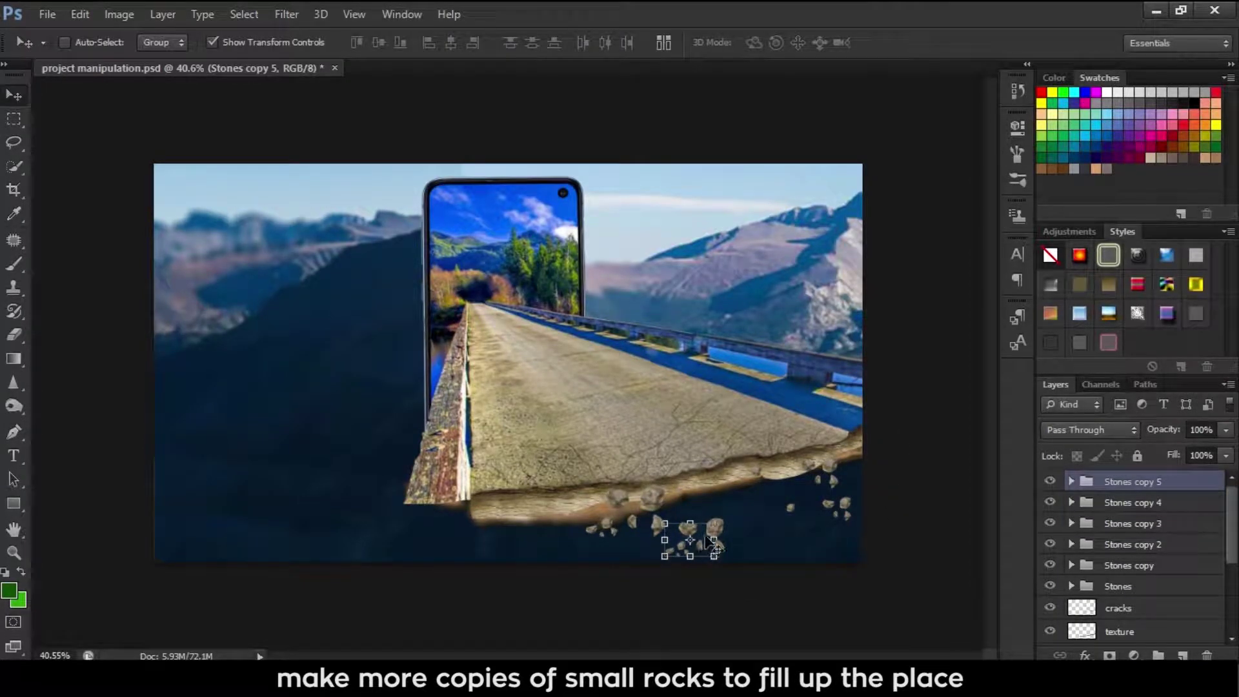
left_click_drag(710, 538, 785, 493)
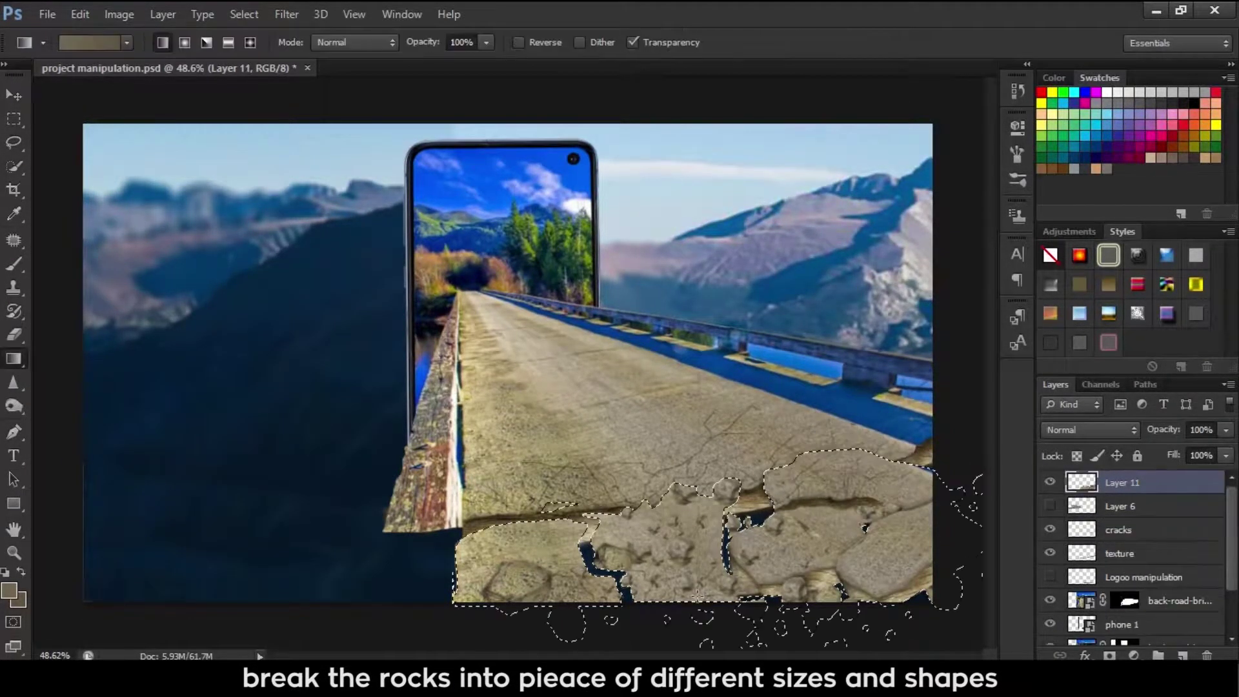
- Reset colours to black and white and apply a dark-to-light gradient over the rock pieces
key("d")
left_click_drag(783, 323, 783, 600)
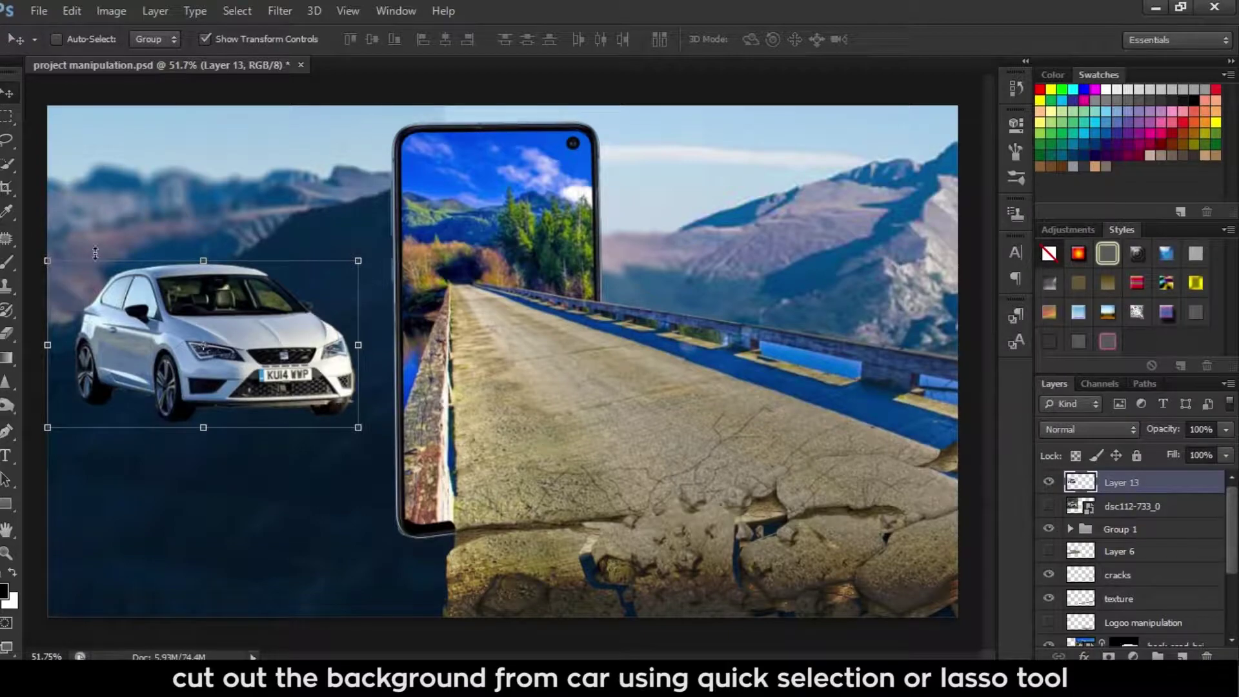
- Move the car to the road's centre, warp it along the road, and paint a black shadow beneath it
mouse_move(216, 316)
left_mouse_down()
mouse_move(669, 397)
mouse_move(618, 344)
left_mouse_up()
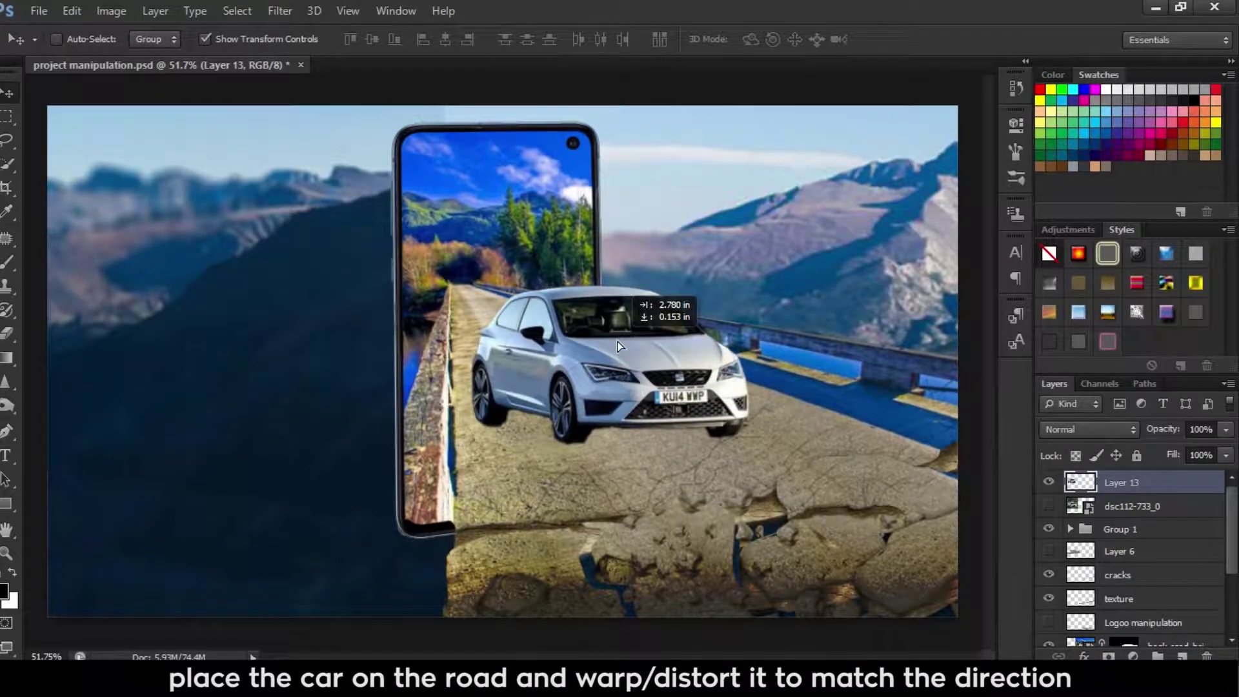
left_click_drag(496, 374, 493, 401)
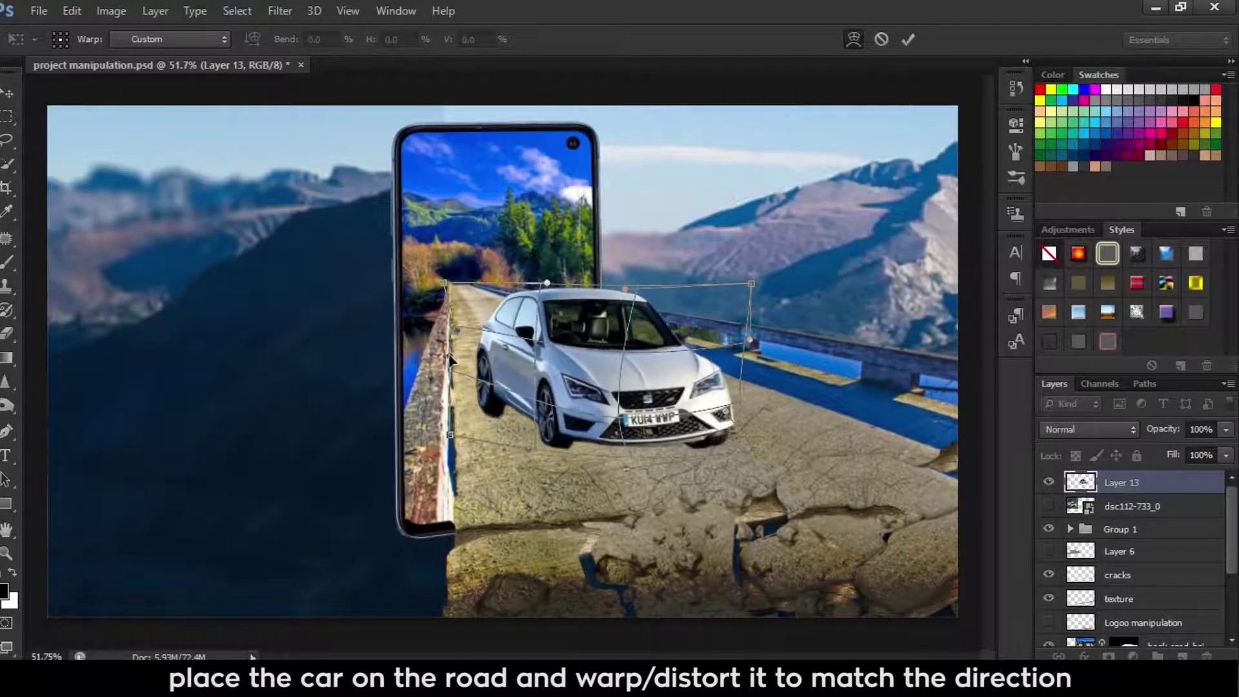
left_click(907, 43)
key("ctrl+t")
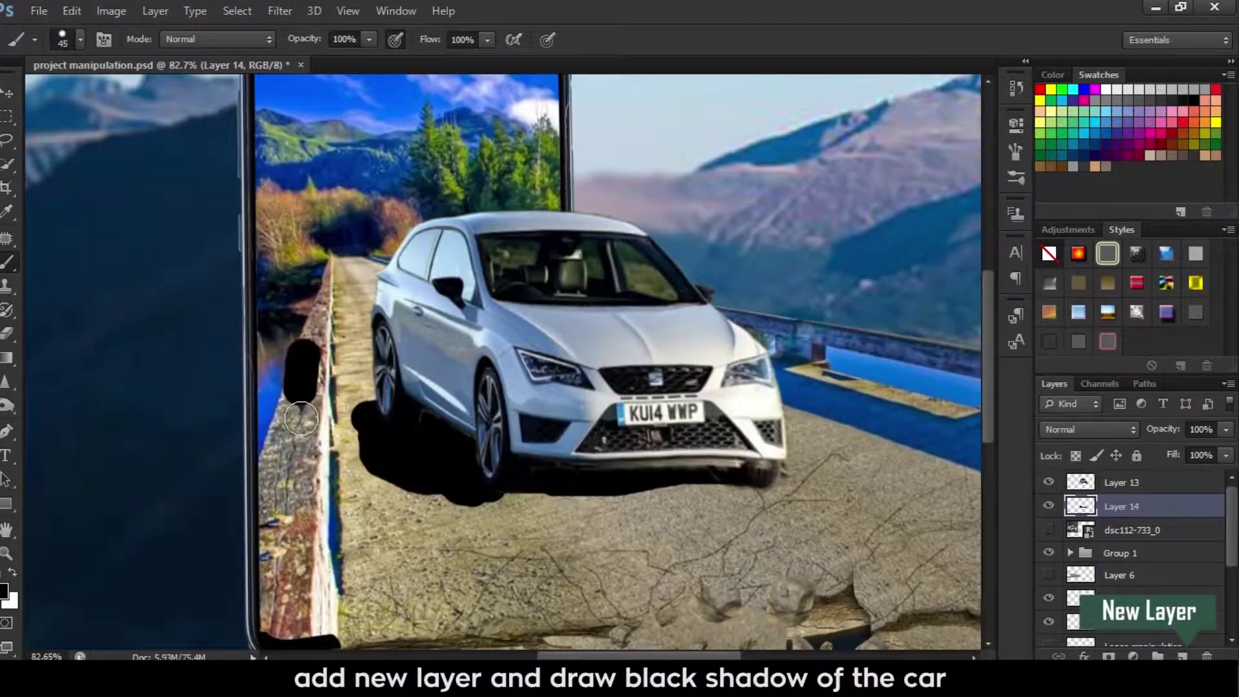
left_click_drag(301, 418, 350, 502)
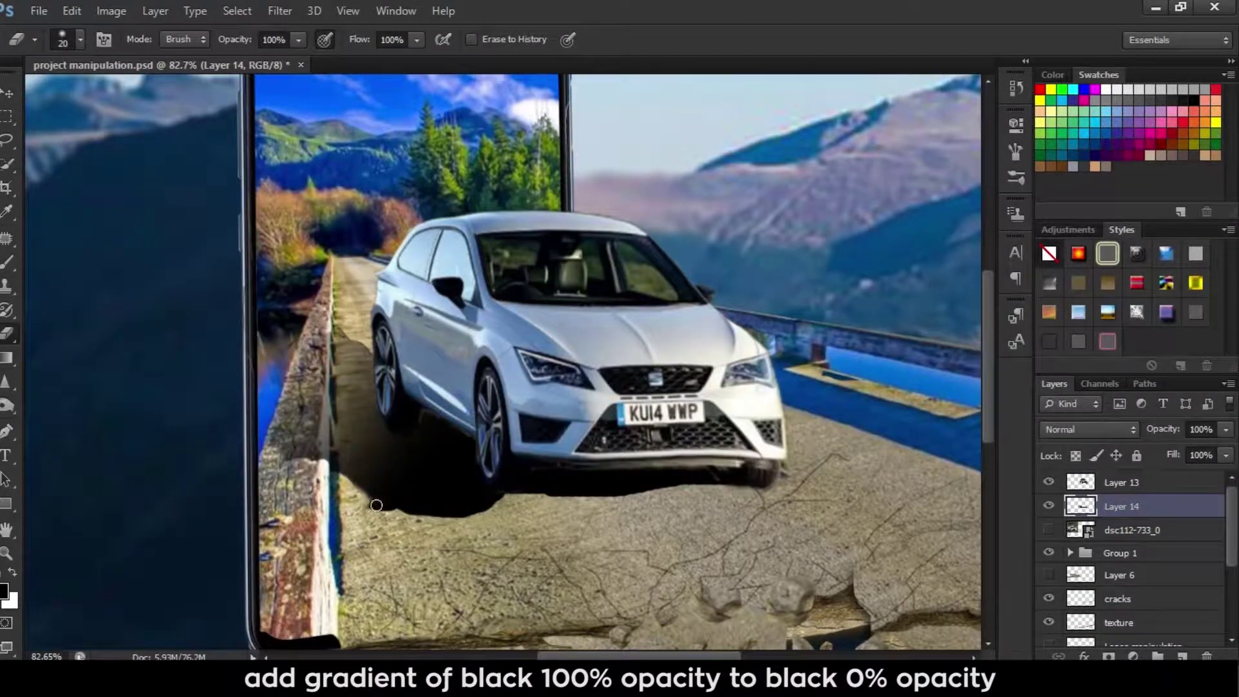
- Trim the shadow's protruding bottom edge and apply a Gaussian Blur of about 120 px
left_click_drag(380, 516, 451, 511)
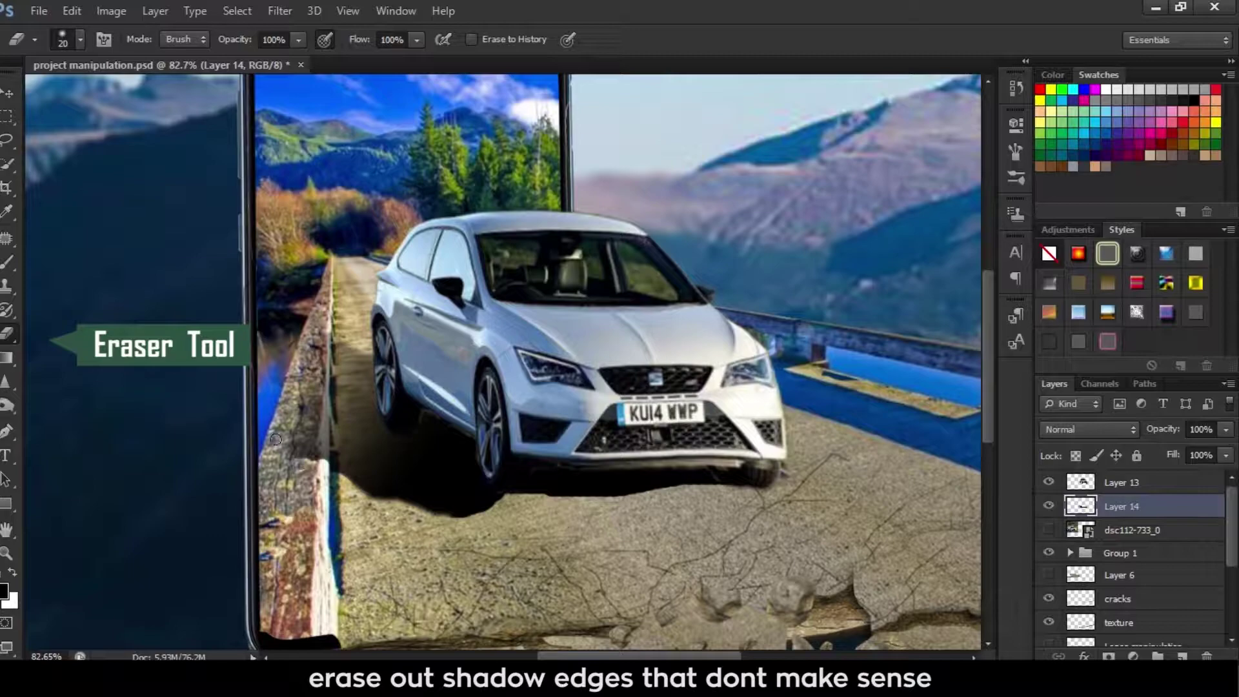
left_click(280, 11)
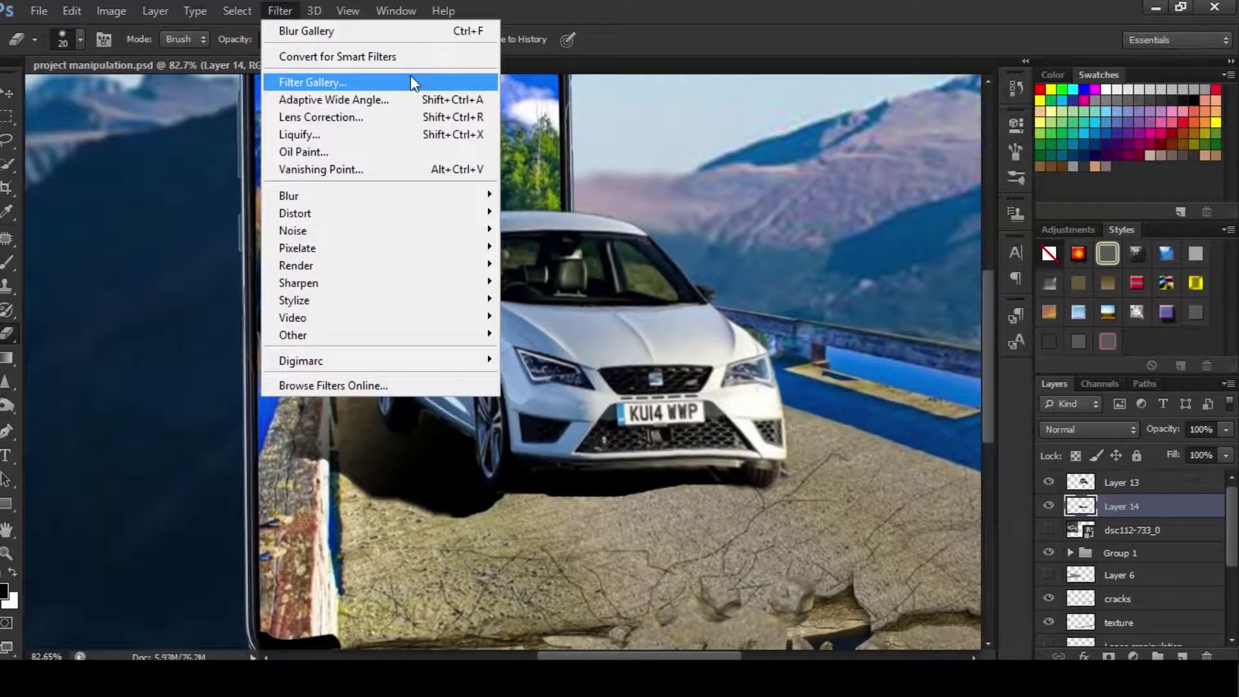
left_click(534, 323)
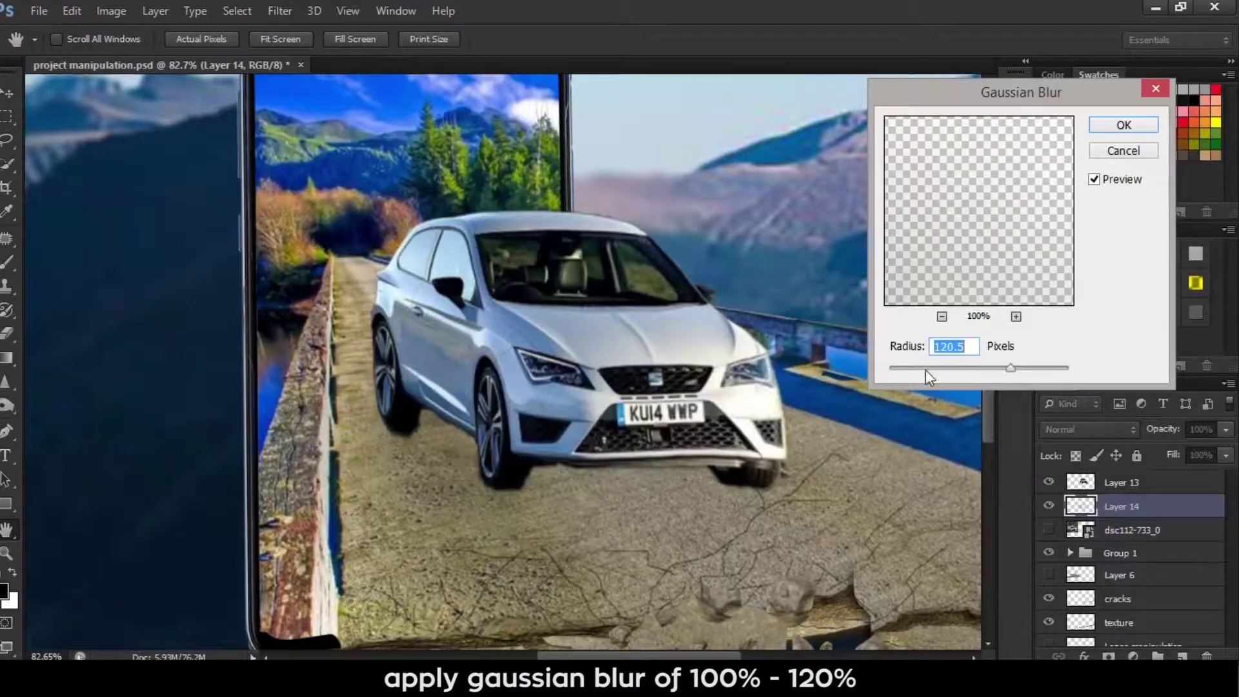
left_click(1123, 124)
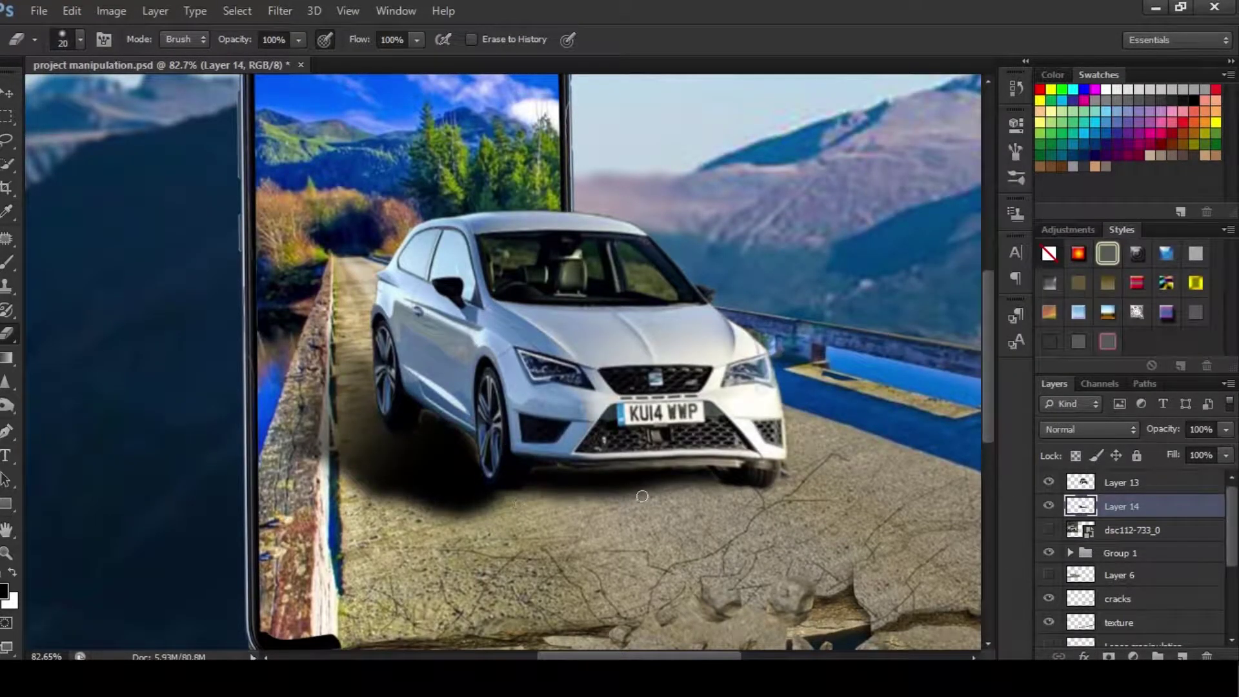
- Lower the shadow layer to 63% opacity and erase shadow along the phone's lower-left edge
key("b")
left_click_drag(1225, 429, 1191, 450)
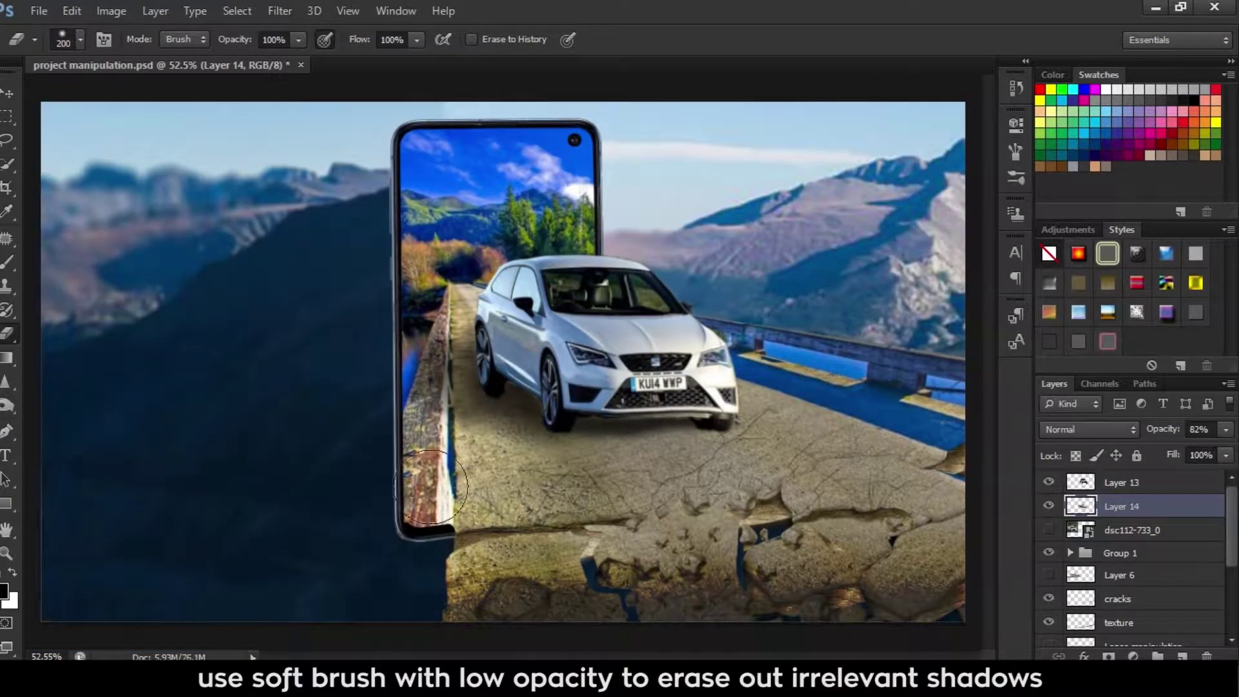
left_click_drag(431, 488, 416, 523)
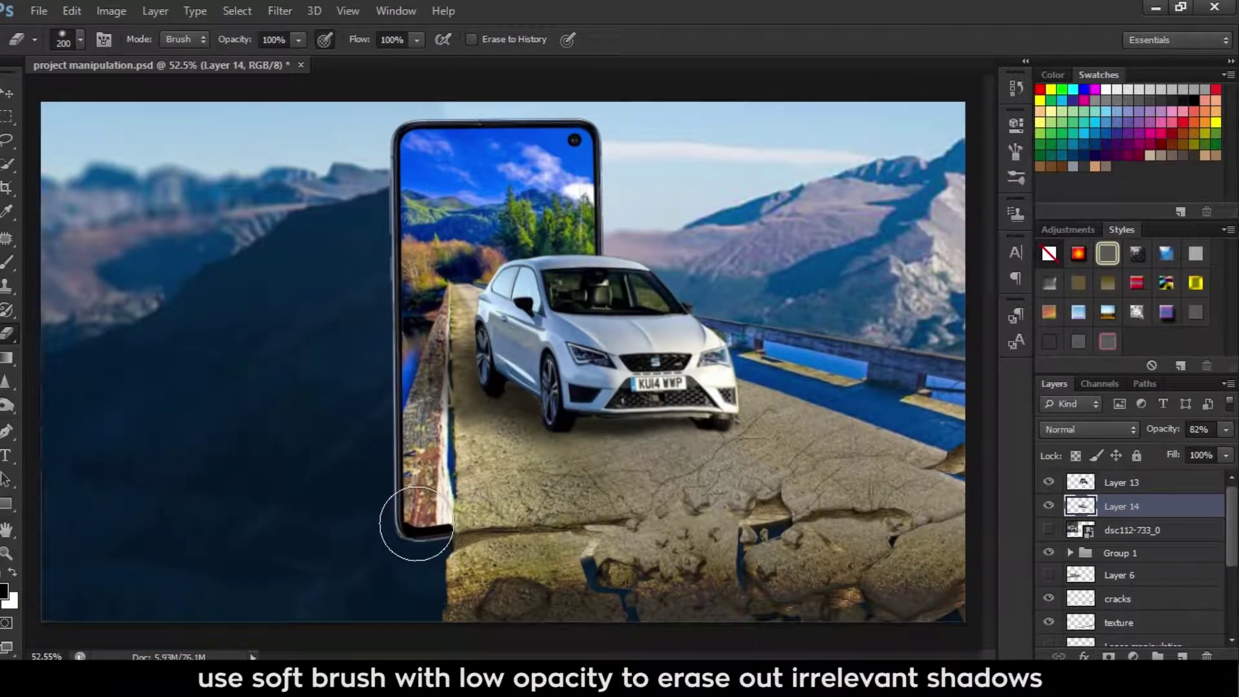
- In Match Color, use this document as source with the Logoo manipulation layer
left_click(111, 11)
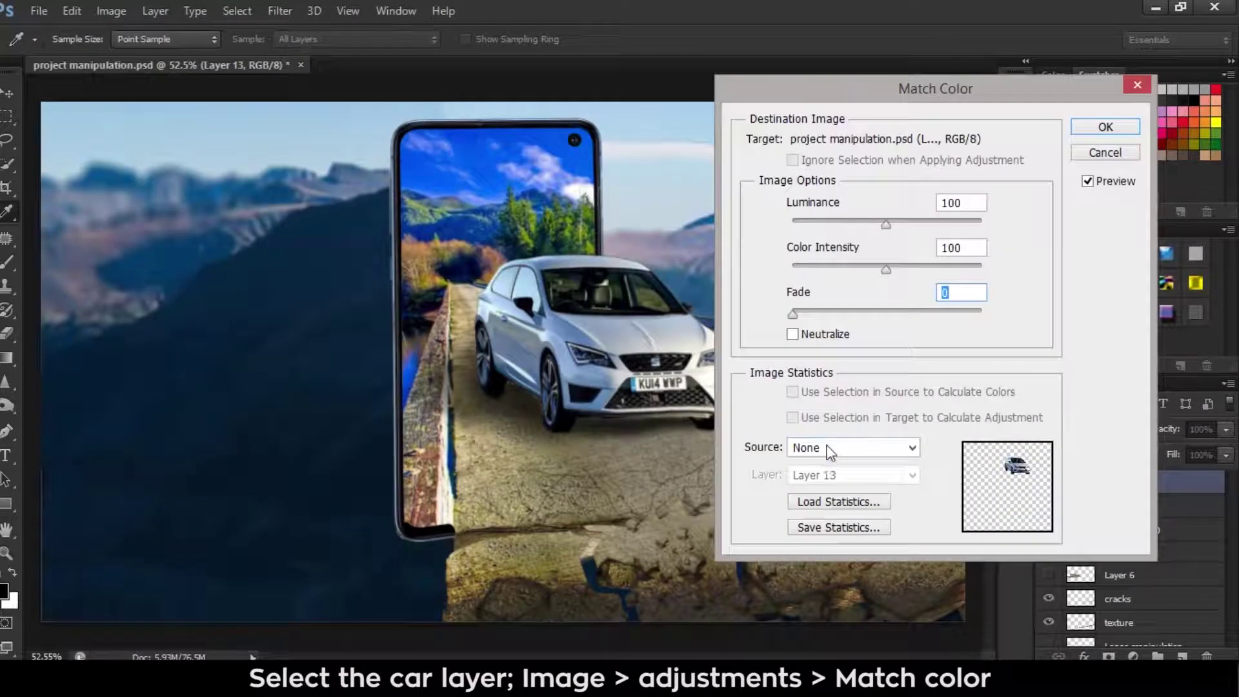
left_click(851, 447)
left_click(857, 476)
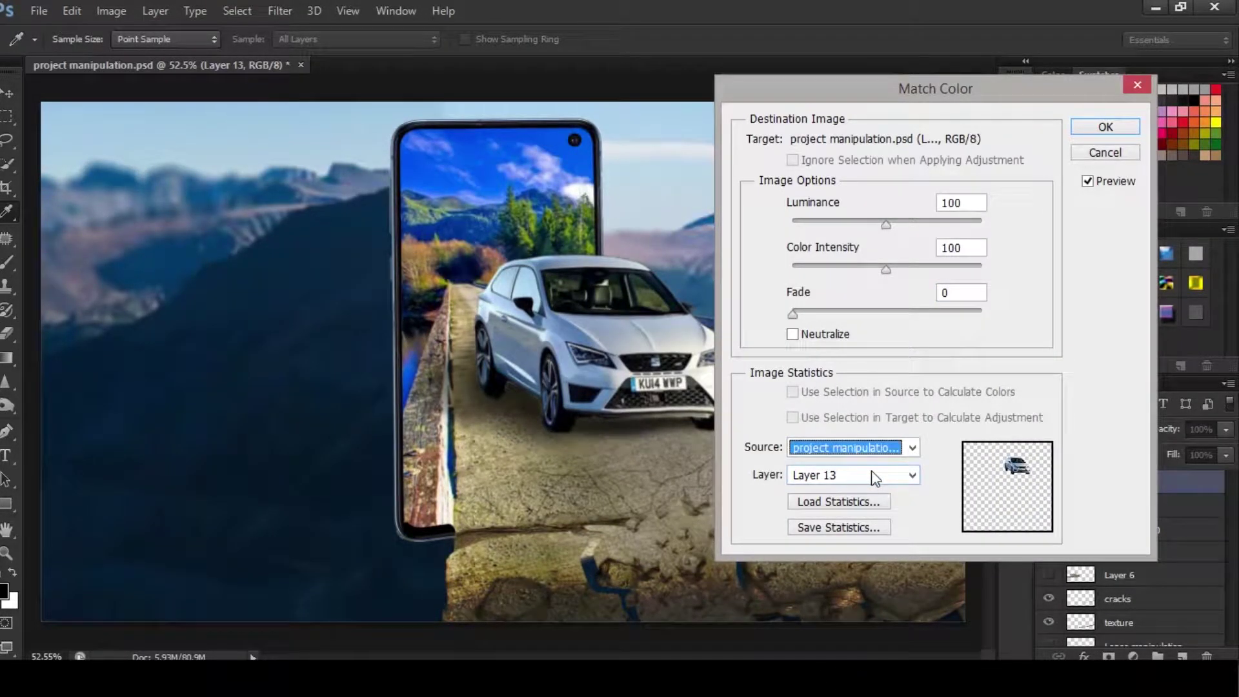
left_click(875, 476)
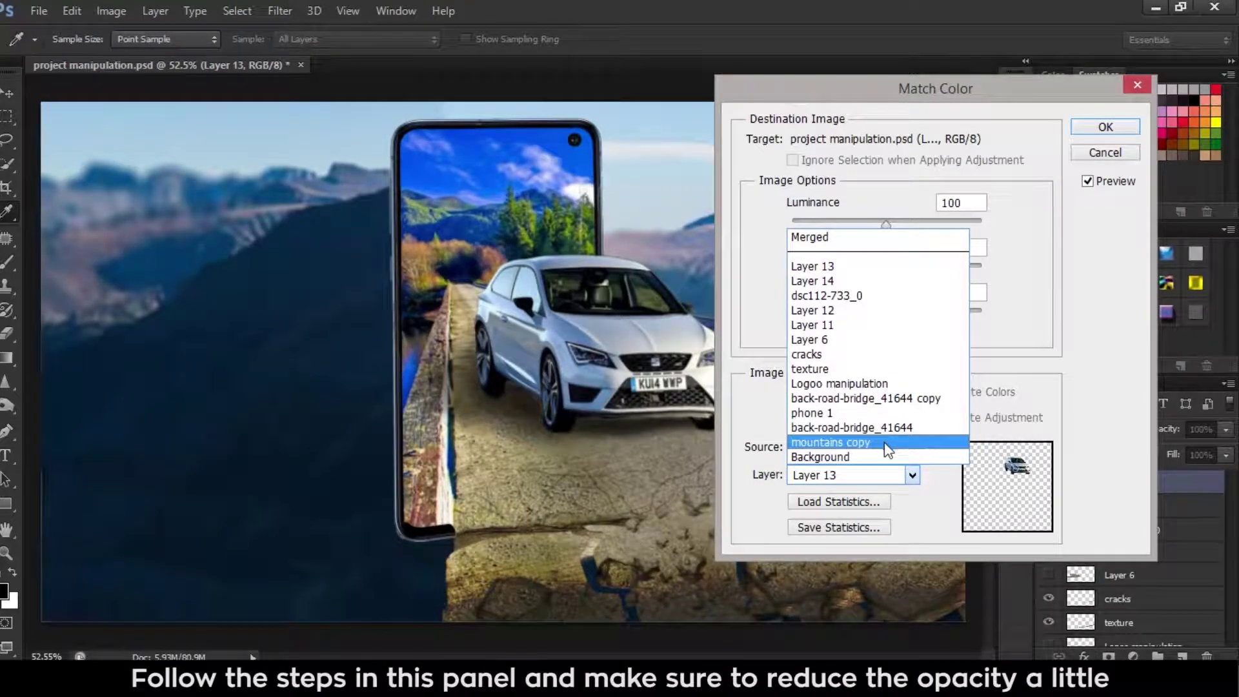
left_click(882, 442)
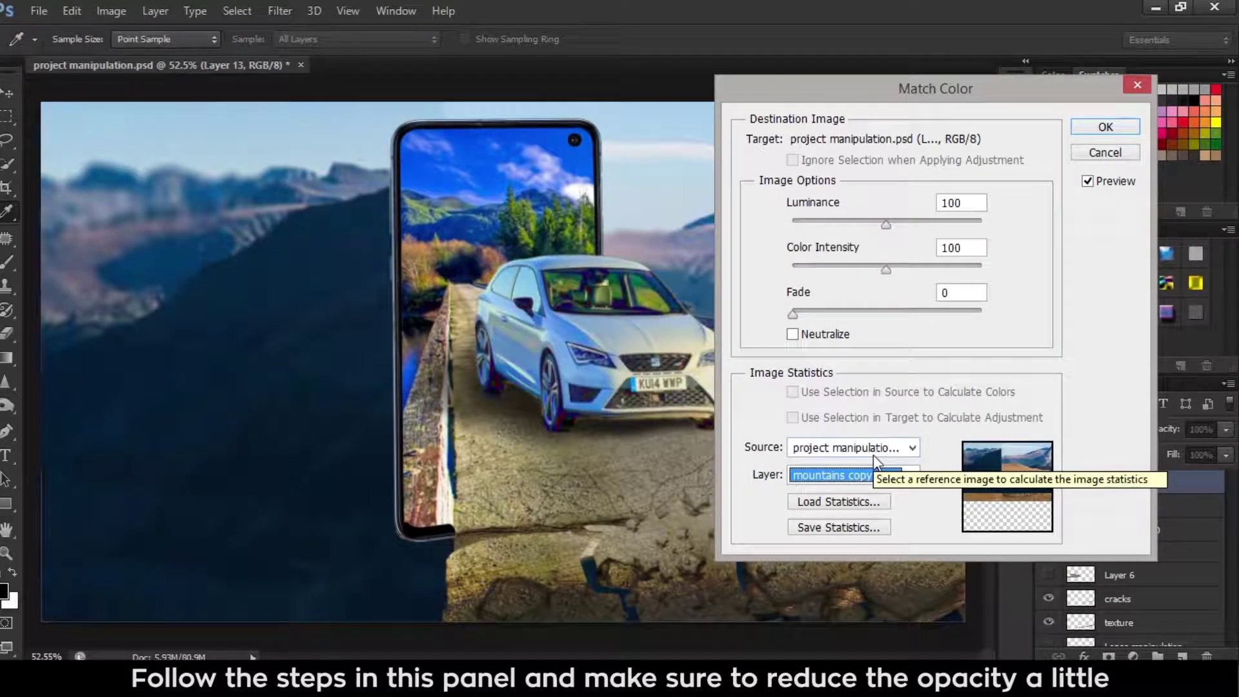
left_click(878, 475)
left_click(880, 423)
left_click(887, 475)
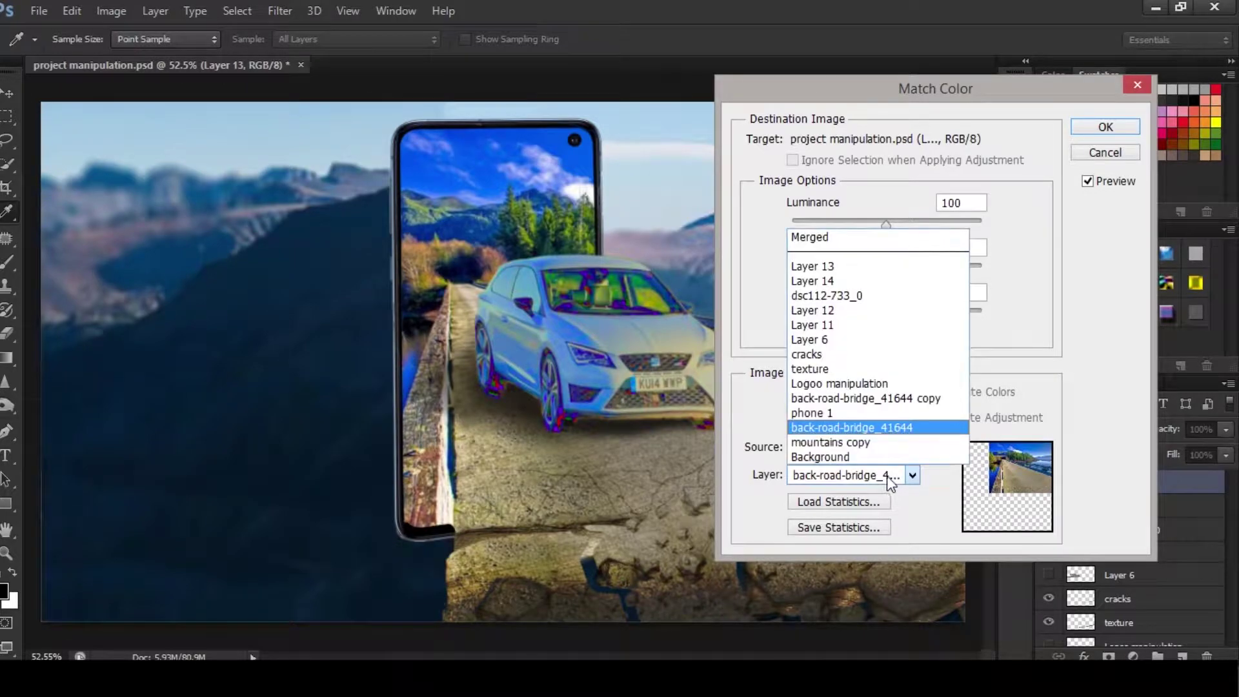
left_click(904, 385)
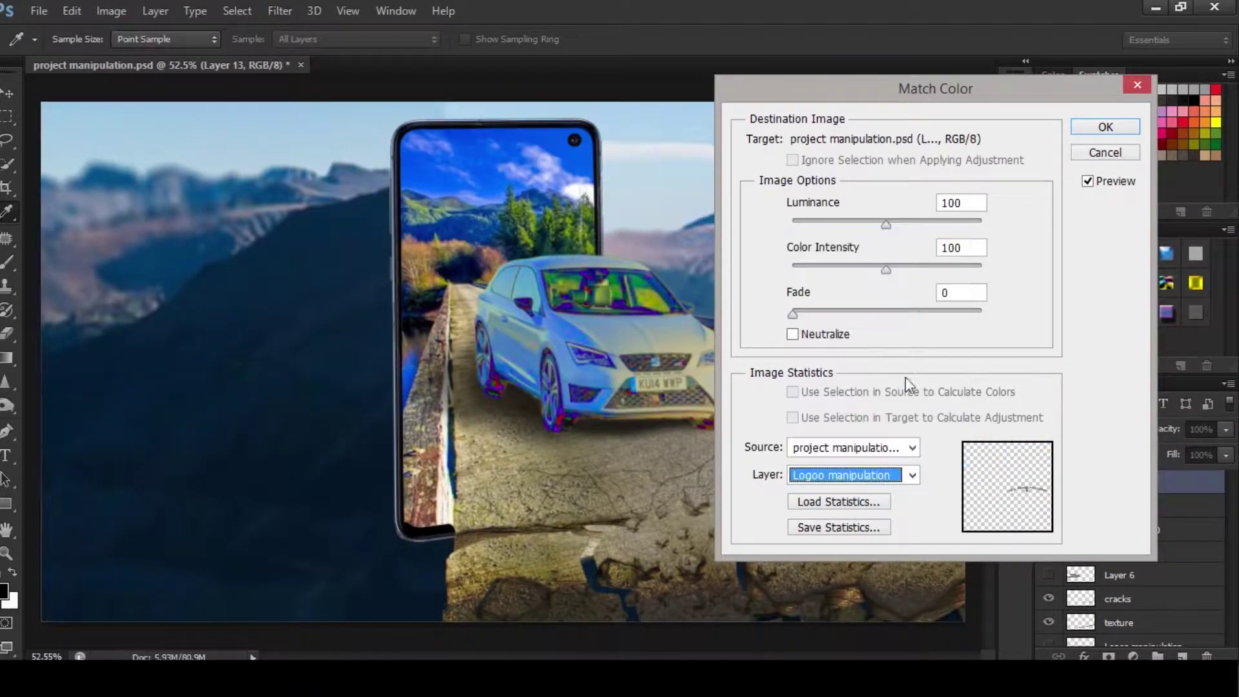
- Set the Match Color fade to 75 and apply it to the car
left_click(908, 314)
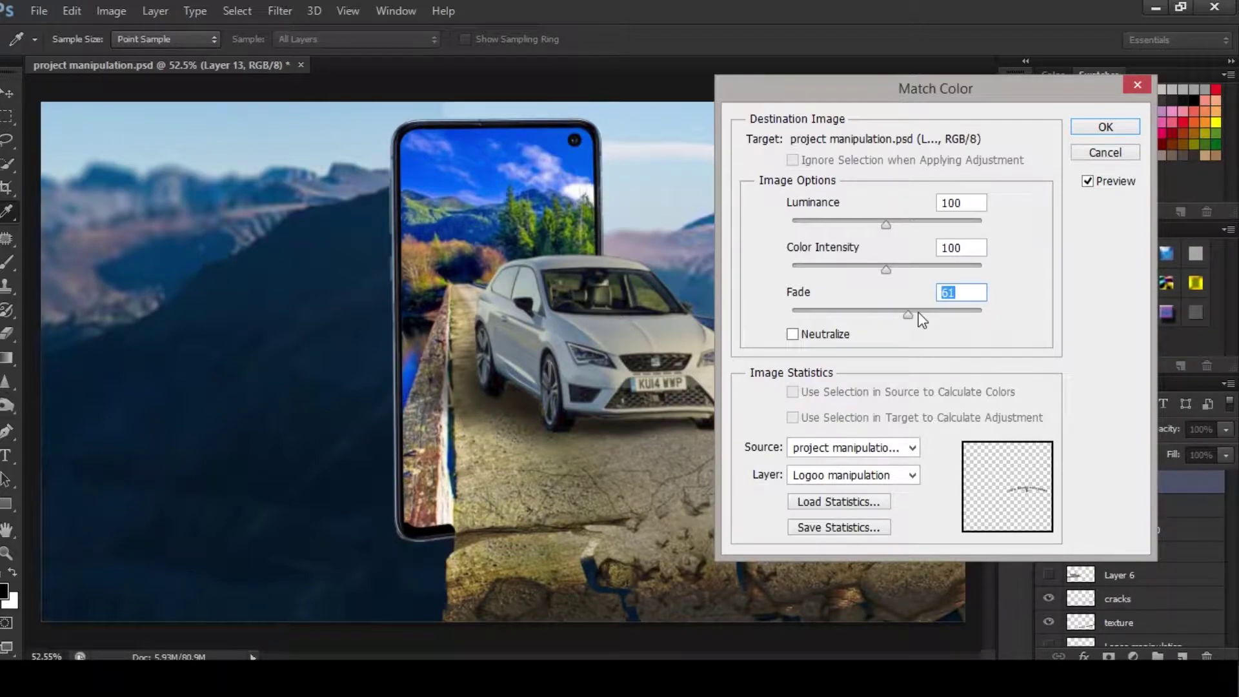
left_click_drag(919, 313, 943, 315)
left_click(934, 313)
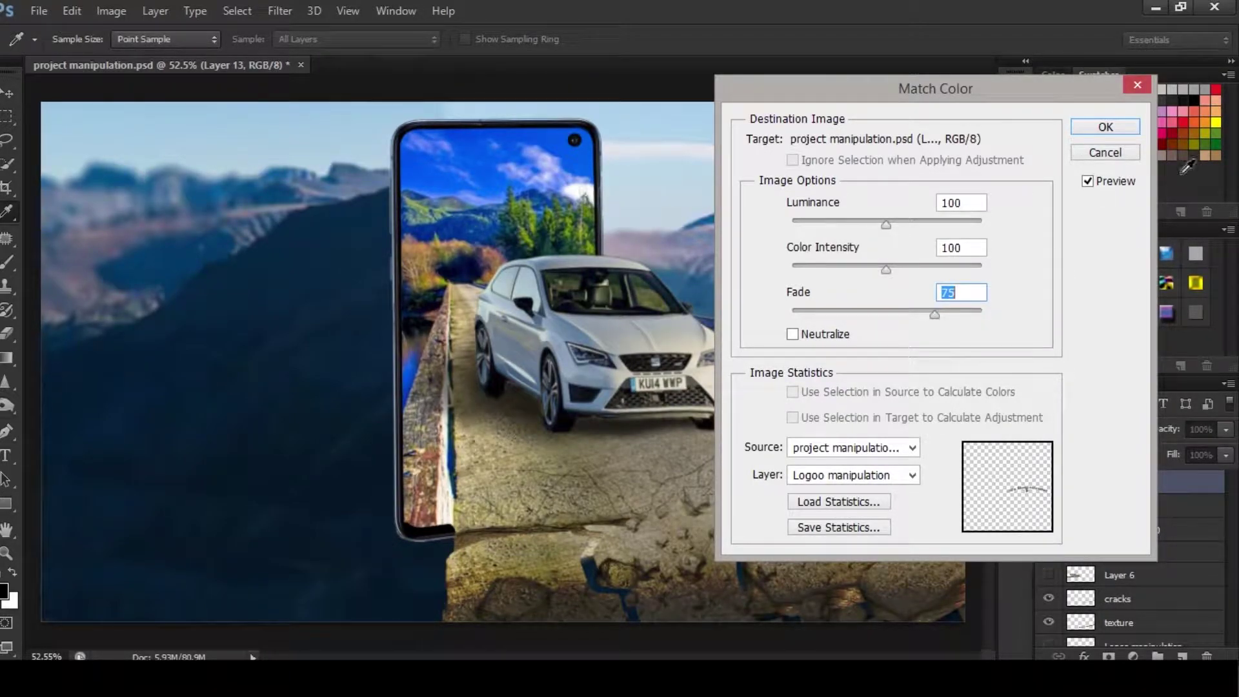
left_click(1127, 129)
key("b")
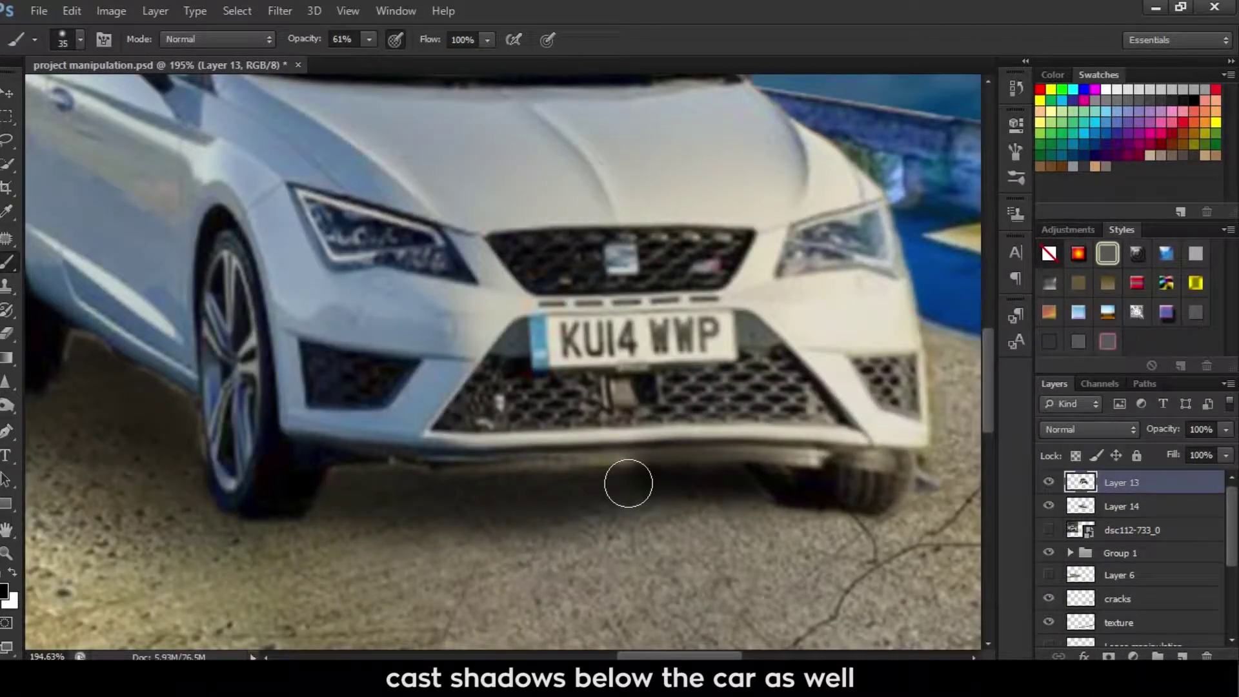
- Paint under the front bumper, then hide the outlined blue bridge wall area on the mask
mouse_move(628, 483)
left_mouse_down()
mouse_move(520, 492)
mouse_move(495, 478)
mouse_move(600, 505)
mouse_move(868, 481)
left_mouse_up()
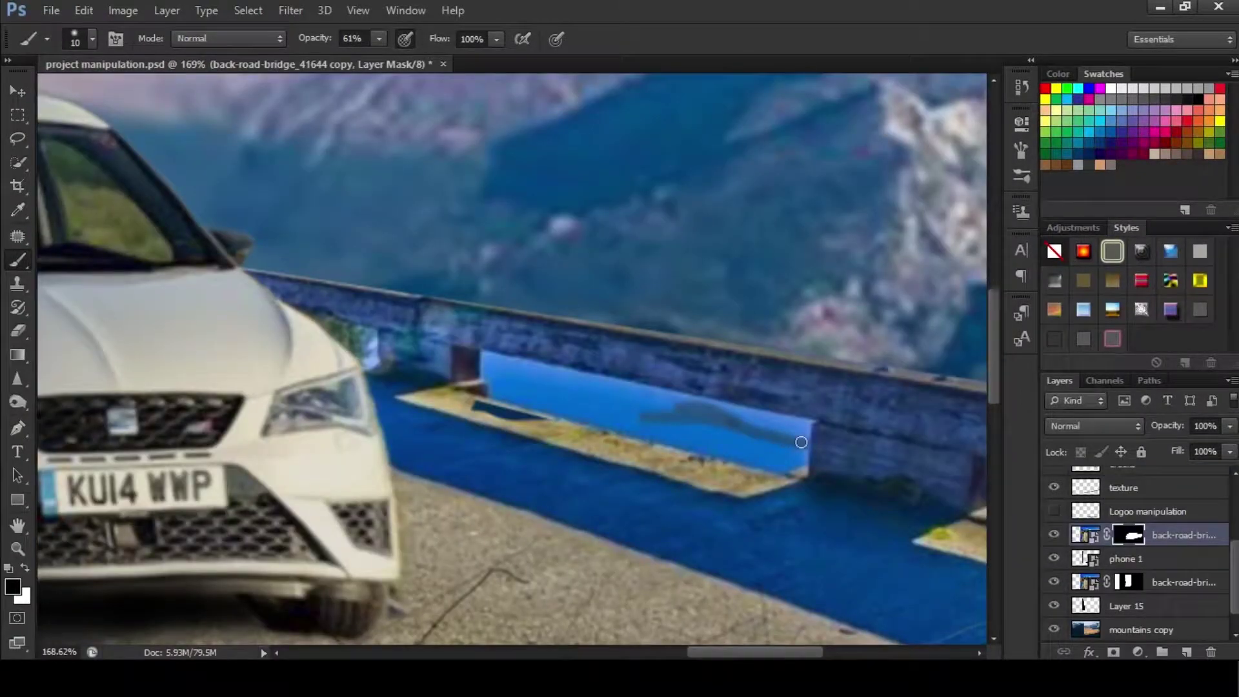
key("0")
left_click_drag(490, 384, 664, 397)
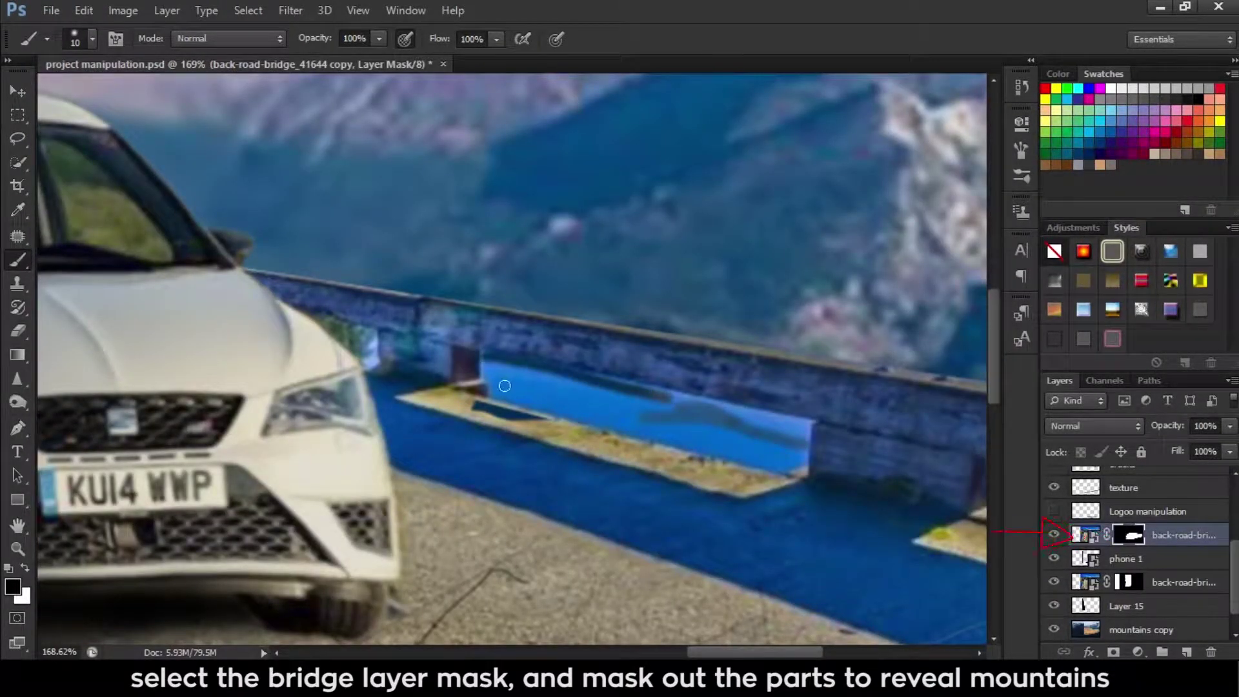
left_click_drag(498, 381, 613, 413)
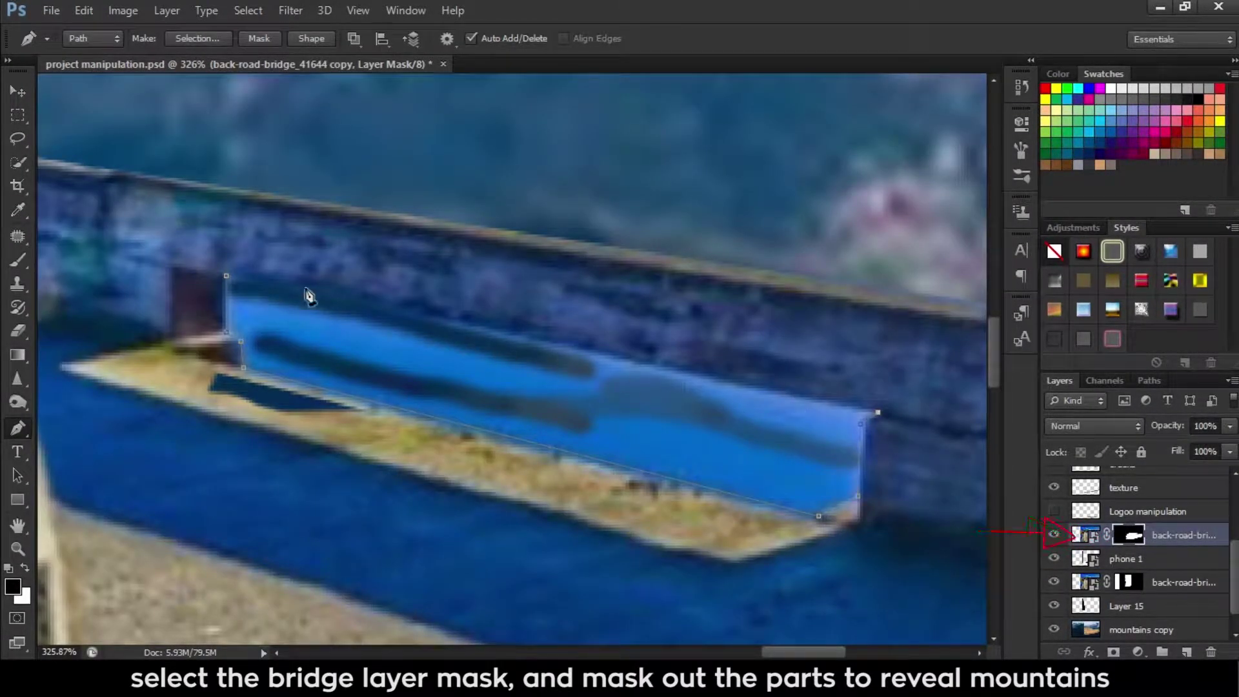
left_click(227, 277)
key("ctrl+Return")
key("x")
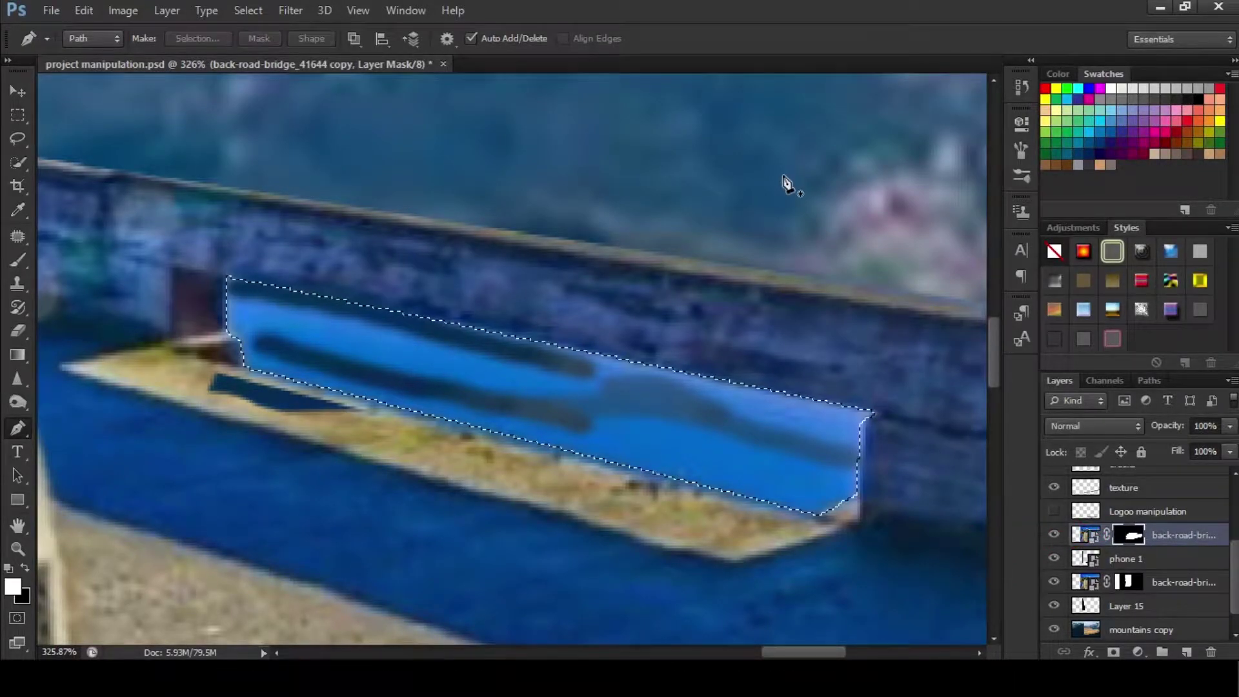
key("Delete")
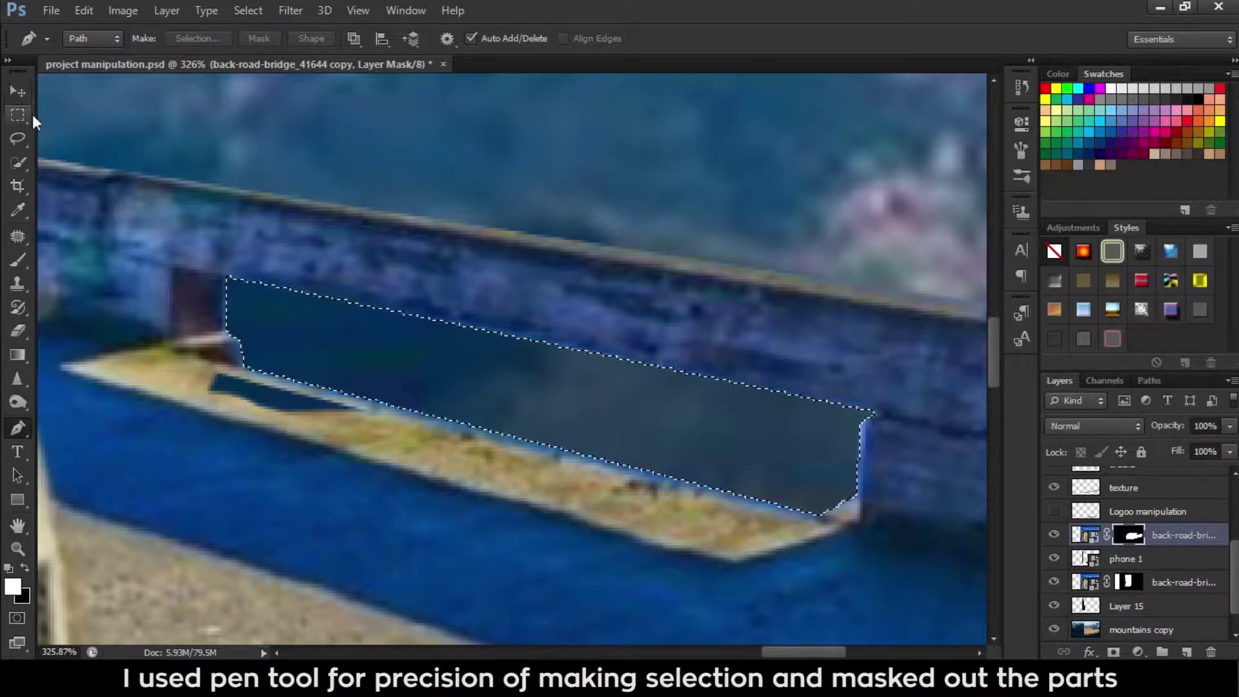
- Deselect and brush out the remaining bright blue band and patches along the bridge edge
left_click(17, 115)
key("ctrl+d")
scroll(581, 200, "up", 2)
left_click(17, 260)
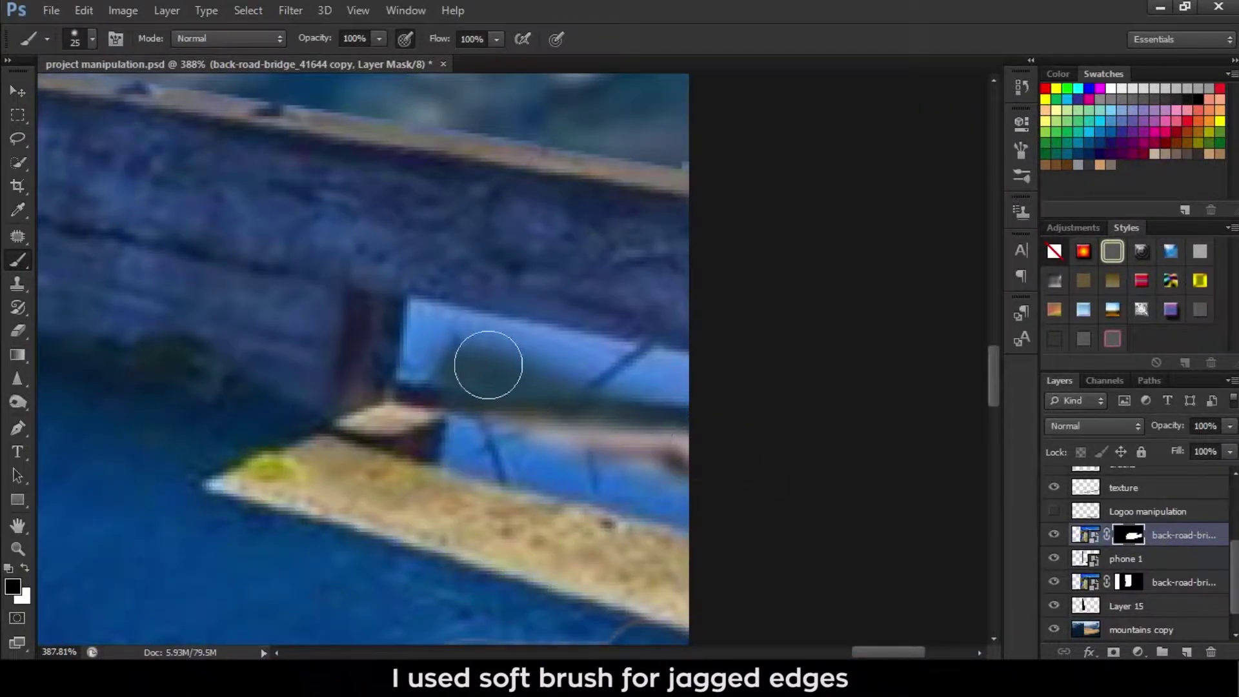
mouse_move(489, 365)
left_mouse_down()
mouse_move(741, 415)
mouse_move(525, 360)
left_mouse_up()
left_click_drag(423, 333, 568, 437)
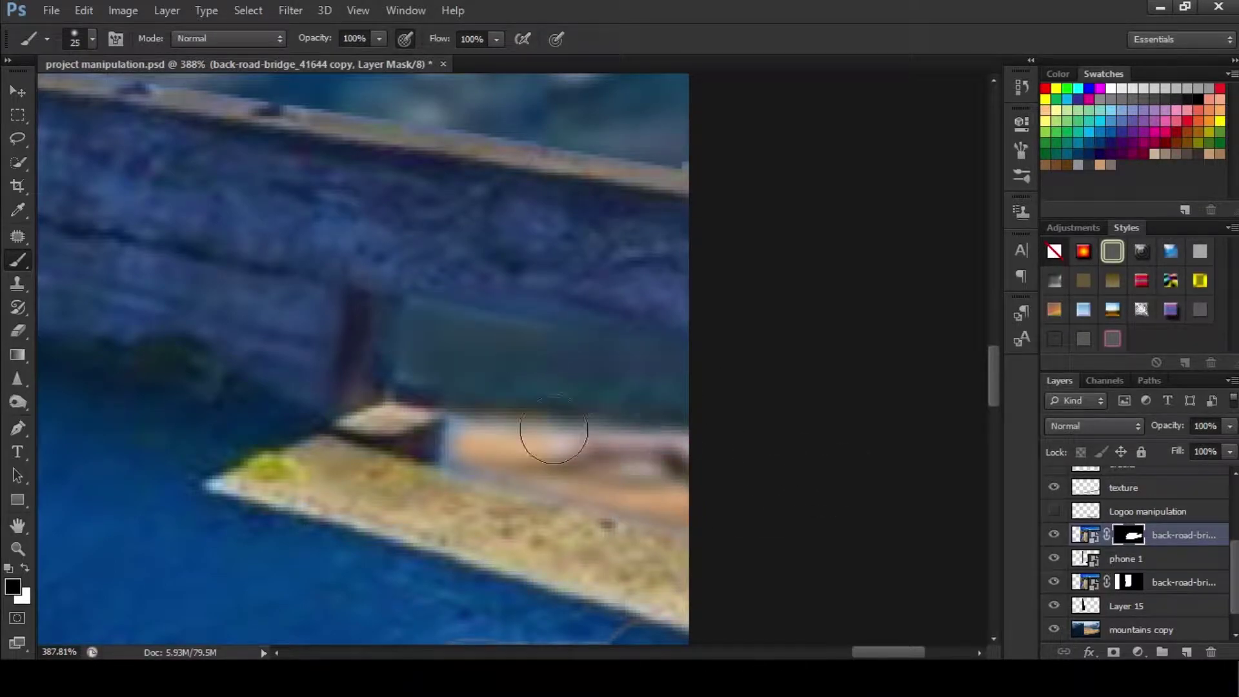
key("ctrl+0")
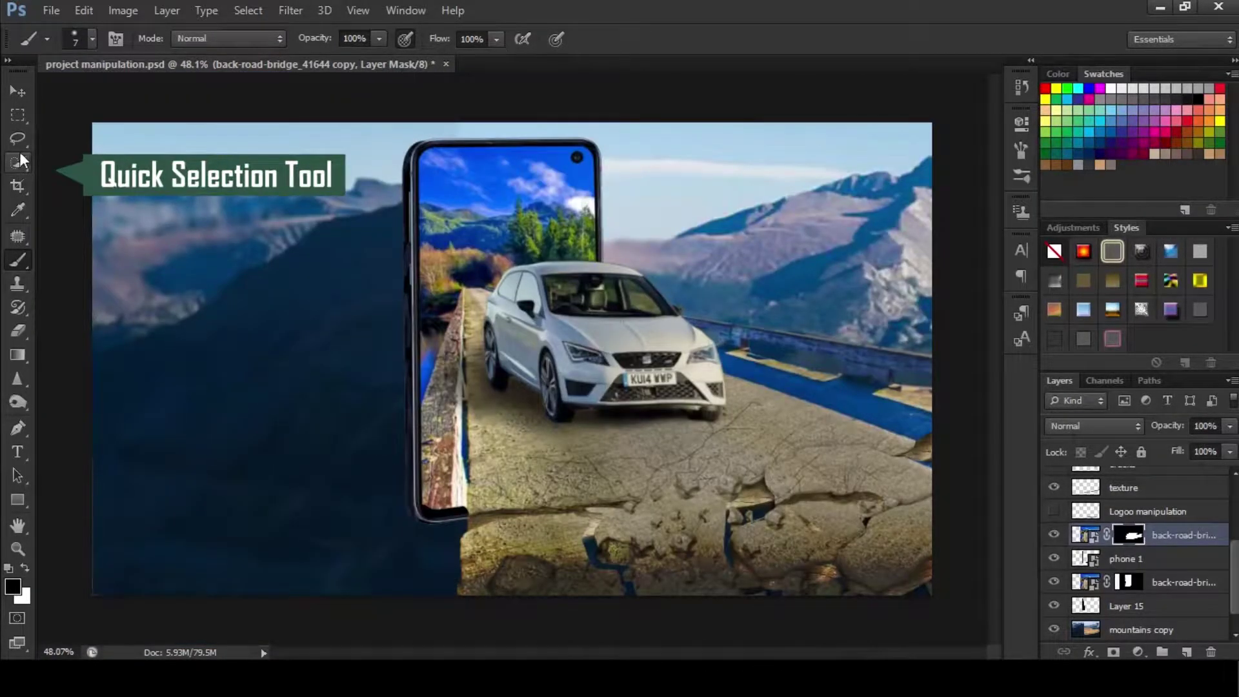
- Quick-select the blue bands on the bridge image and add a Curves adjustment layer
left_click(18, 162)
left_click(1087, 534)
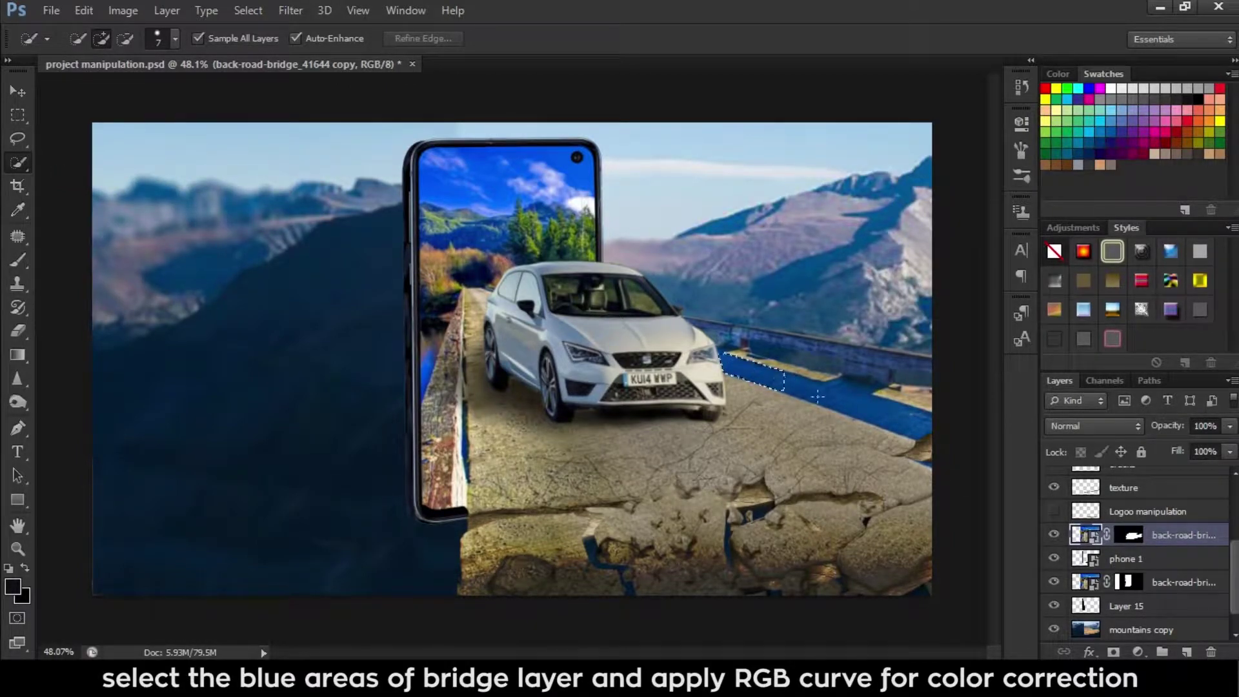
left_click_drag(817, 397, 925, 369)
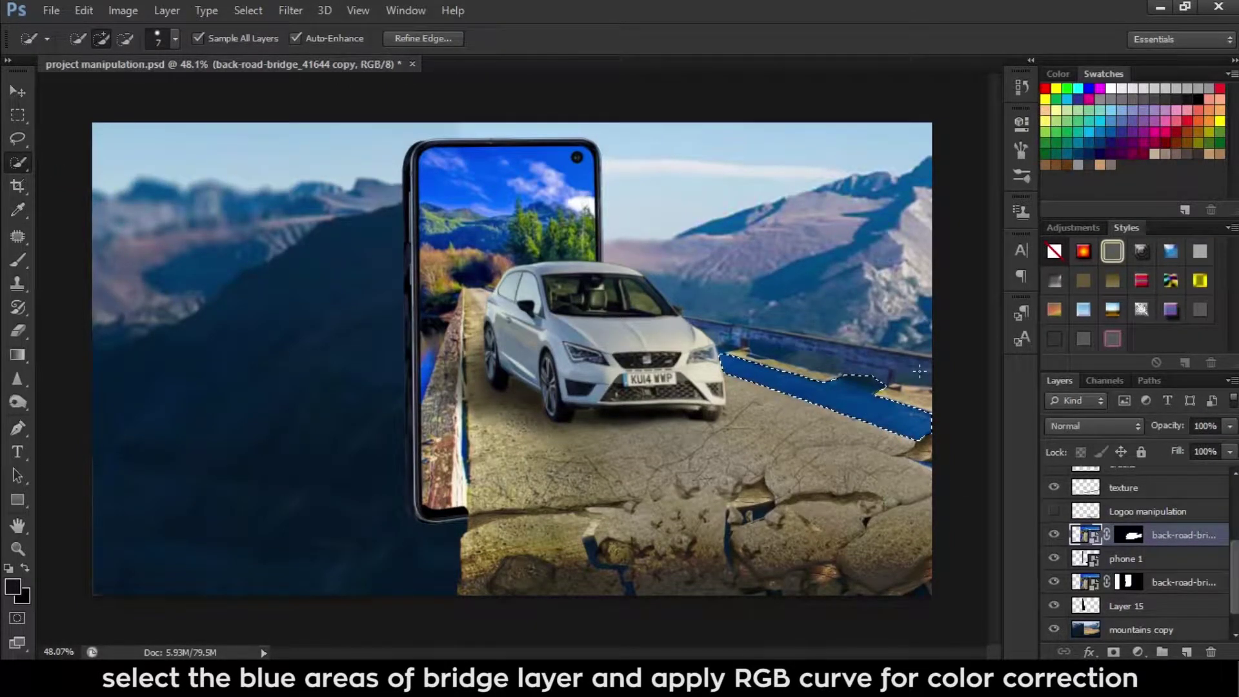
left_click(1137, 652)
left_click(1071, 363)
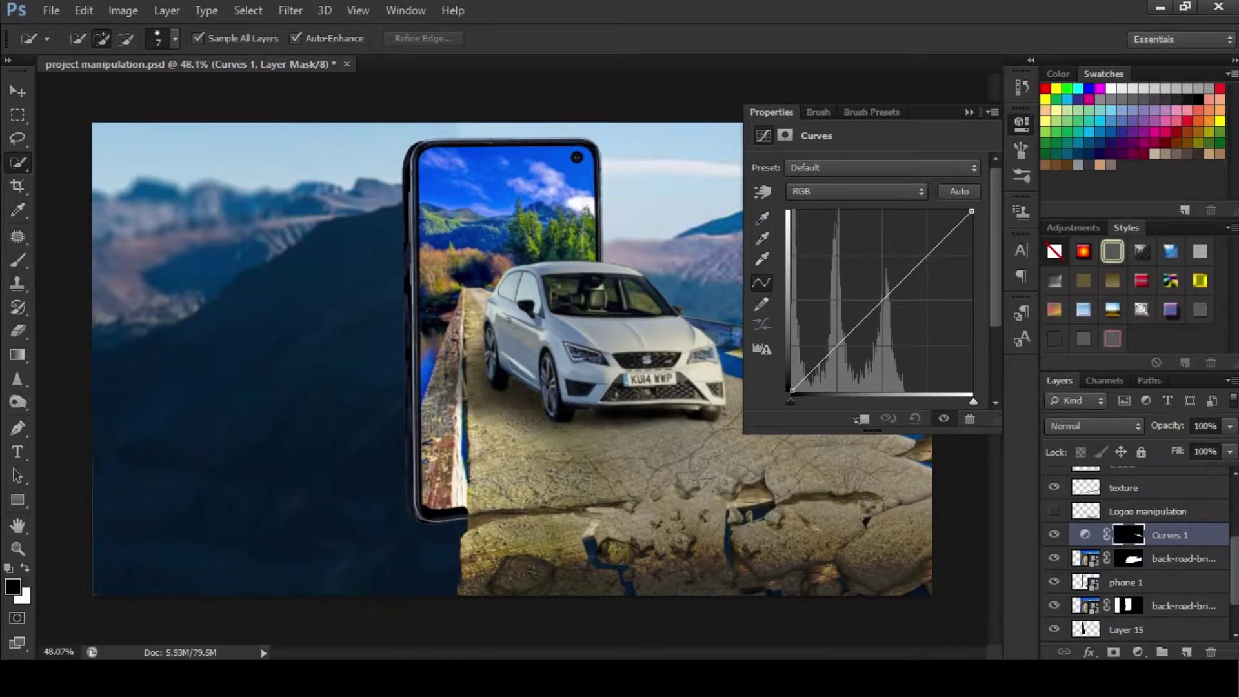
- Lift the Green curve and lower the RGB curve to green and darken the blue areas
key("ctrl+minus")
left_click(857, 191)
left_click(867, 243)
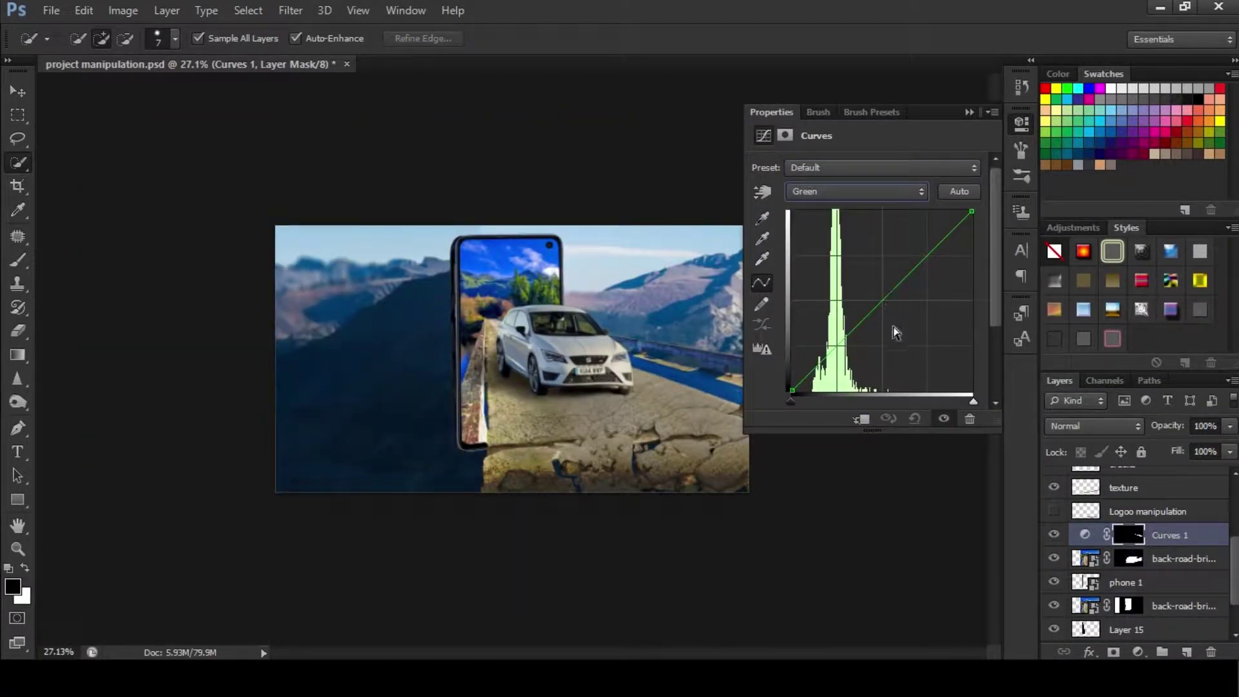
left_click_drag(883, 296, 891, 272)
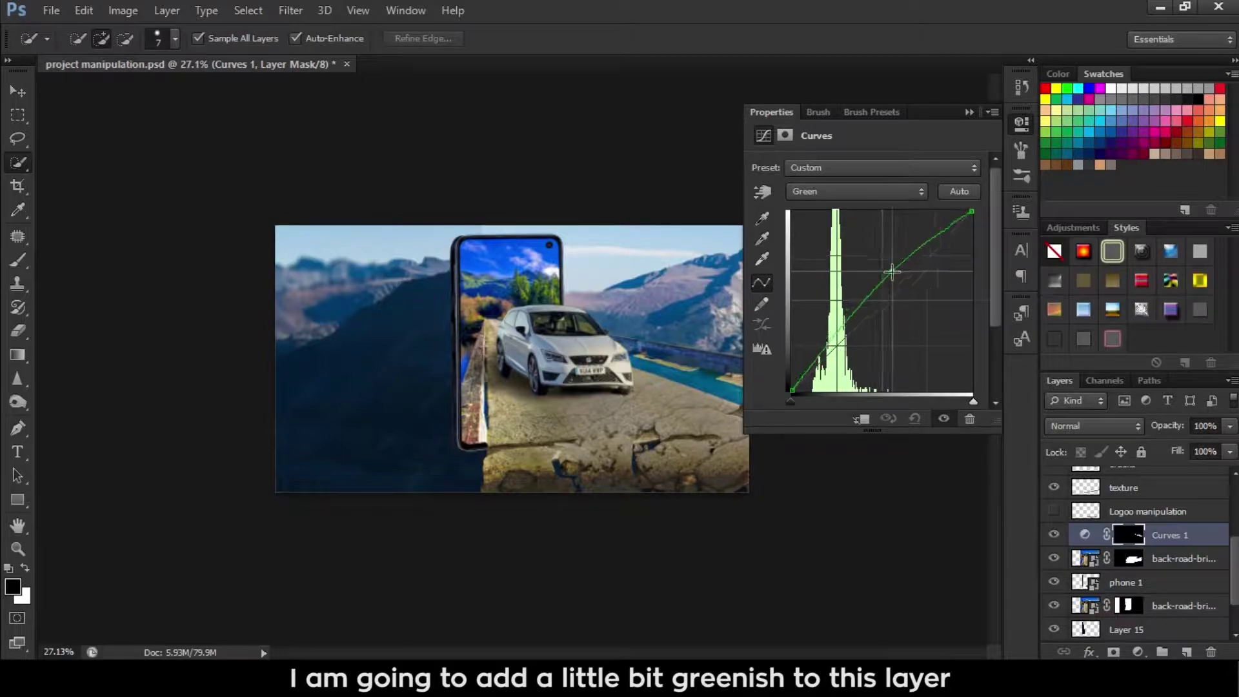
left_click(857, 191)
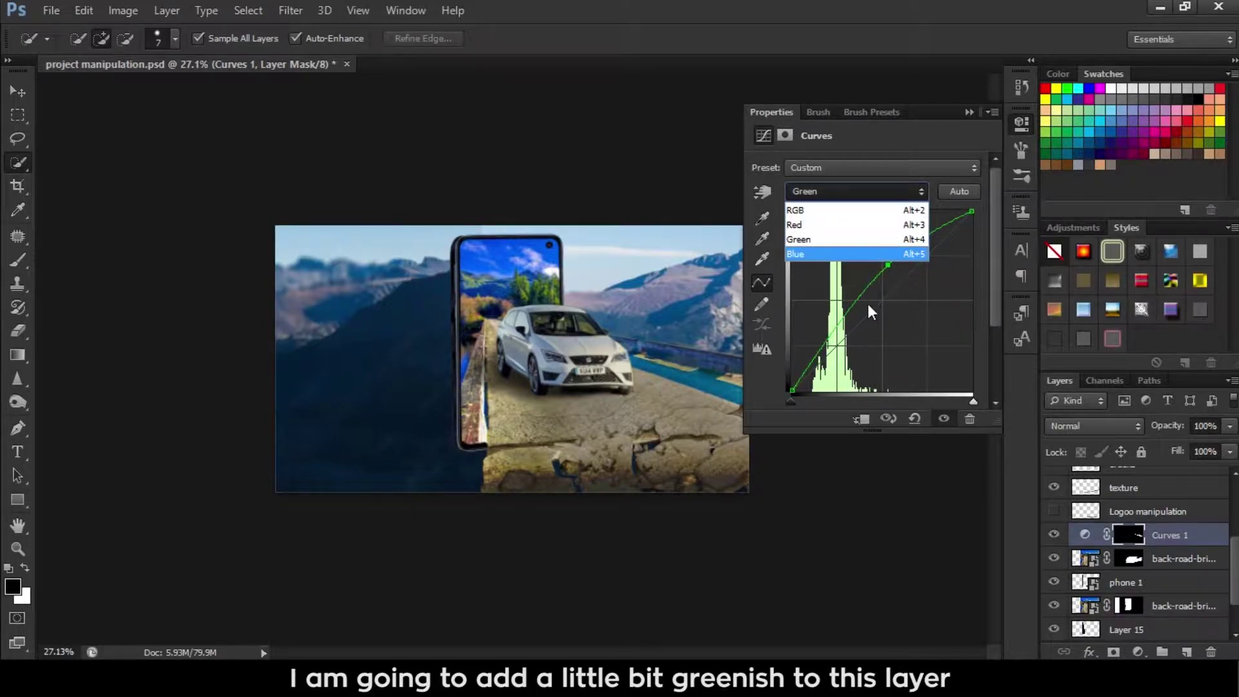
left_click(858, 207)
left_click_drag(868, 289, 898, 319)
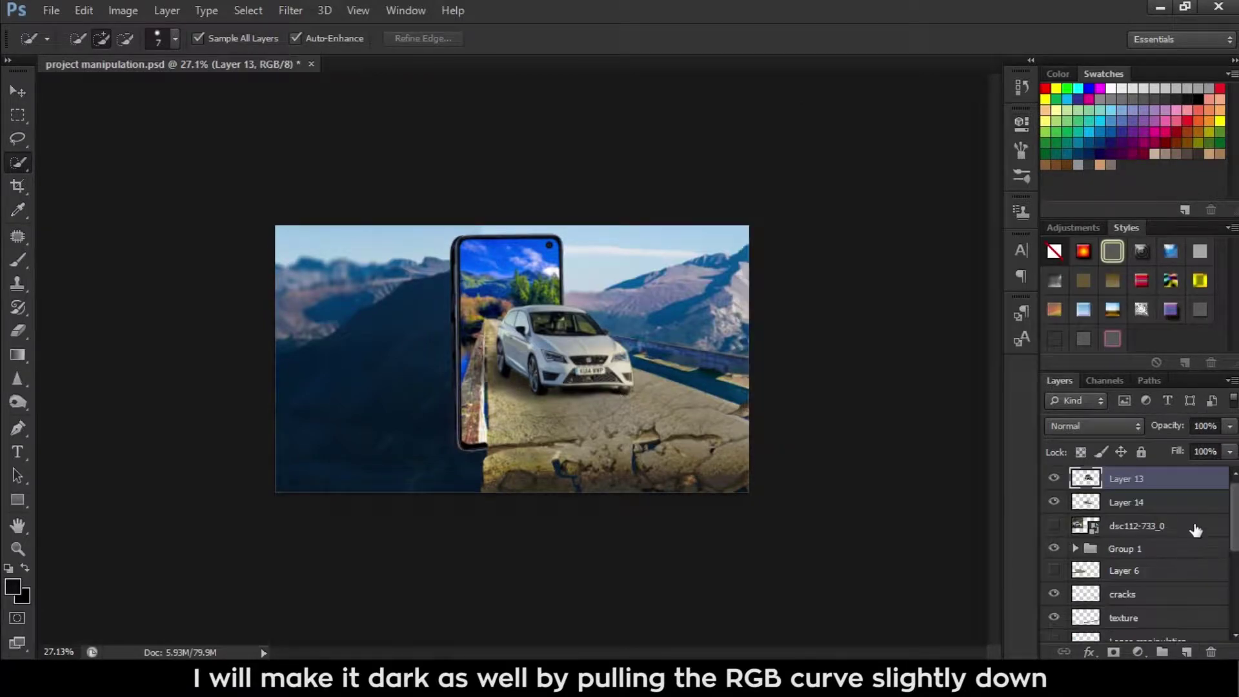
left_click(1159, 607, "shift")
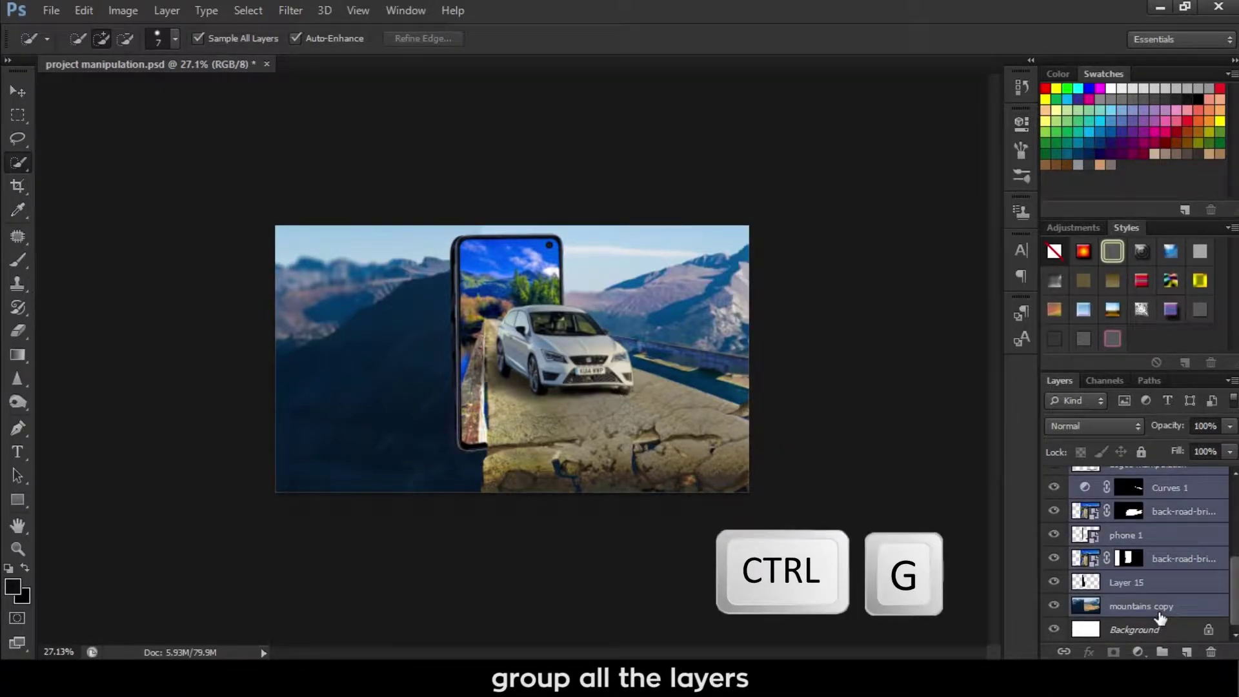
- Group the existing layers and move the large DRIVE text to the left
key("ctrl+g")
left_click(1186, 651)
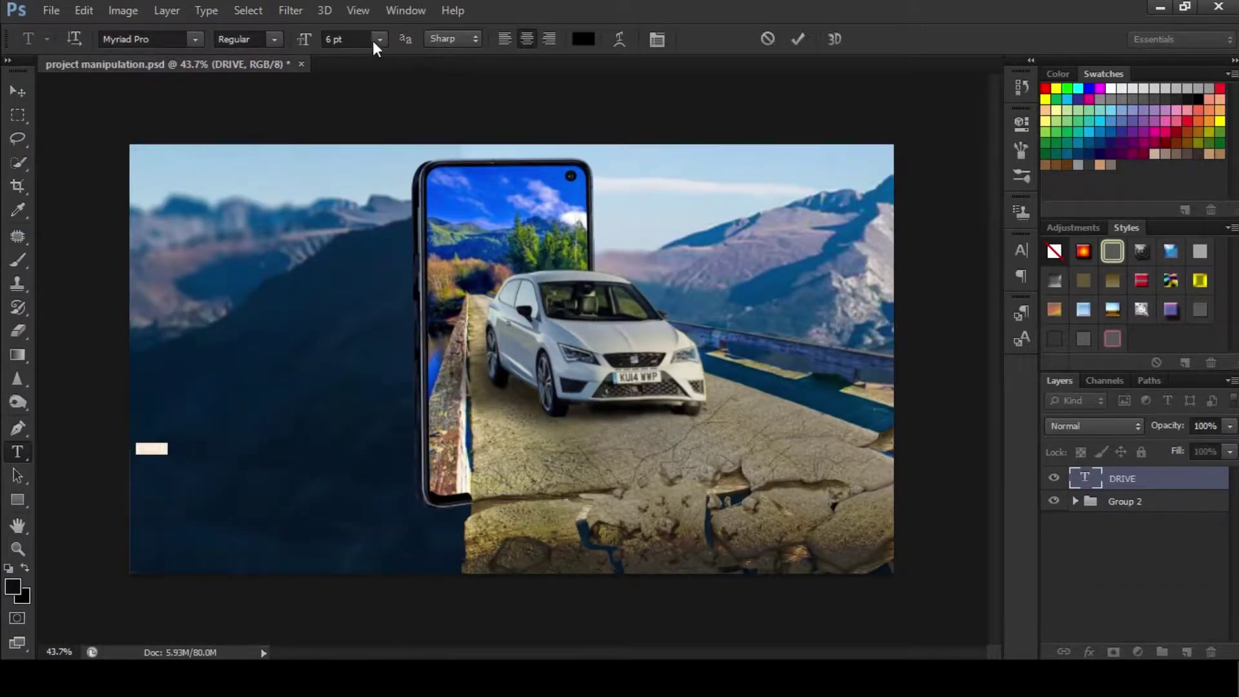
left_click_drag(416, 444, 342, 452)
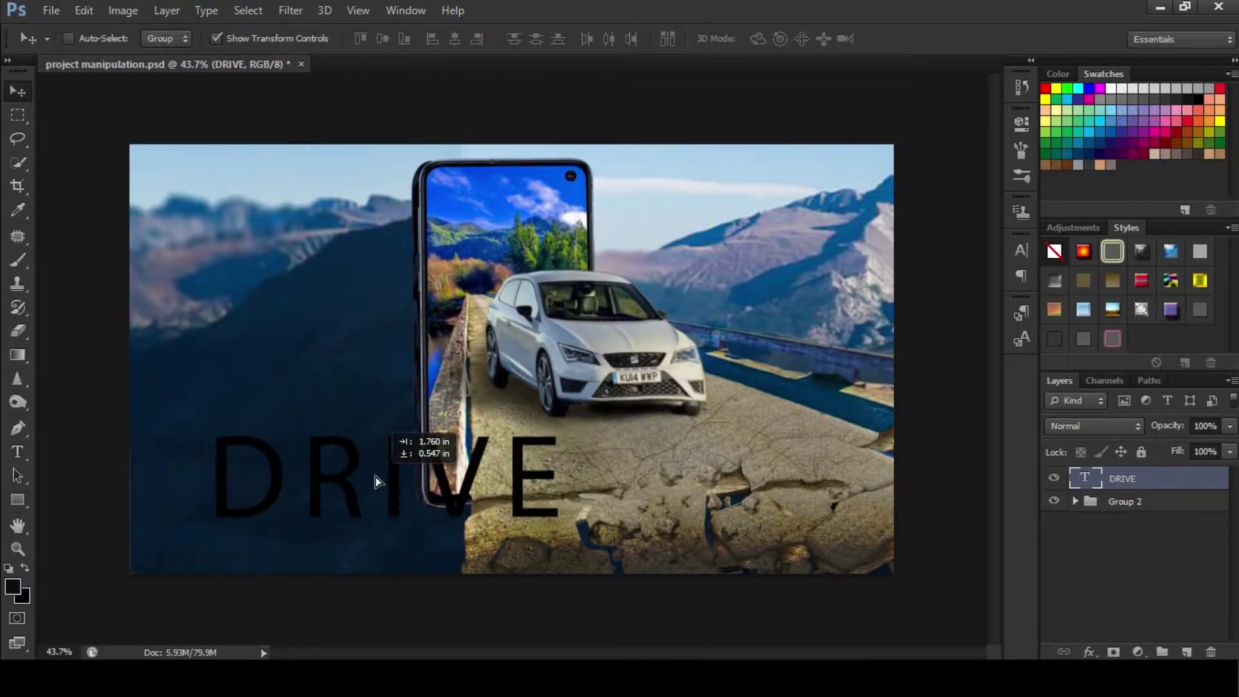
- Make the DRIVE text white
double_click(158, 413)
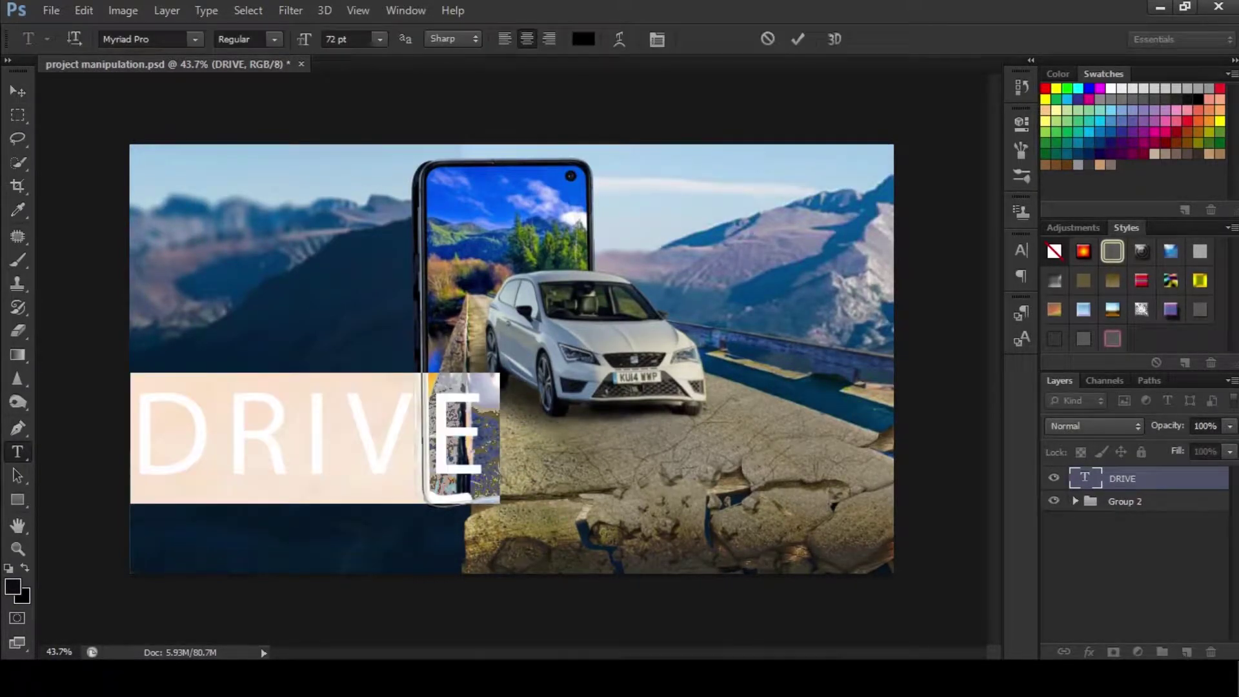
left_click(582, 39)
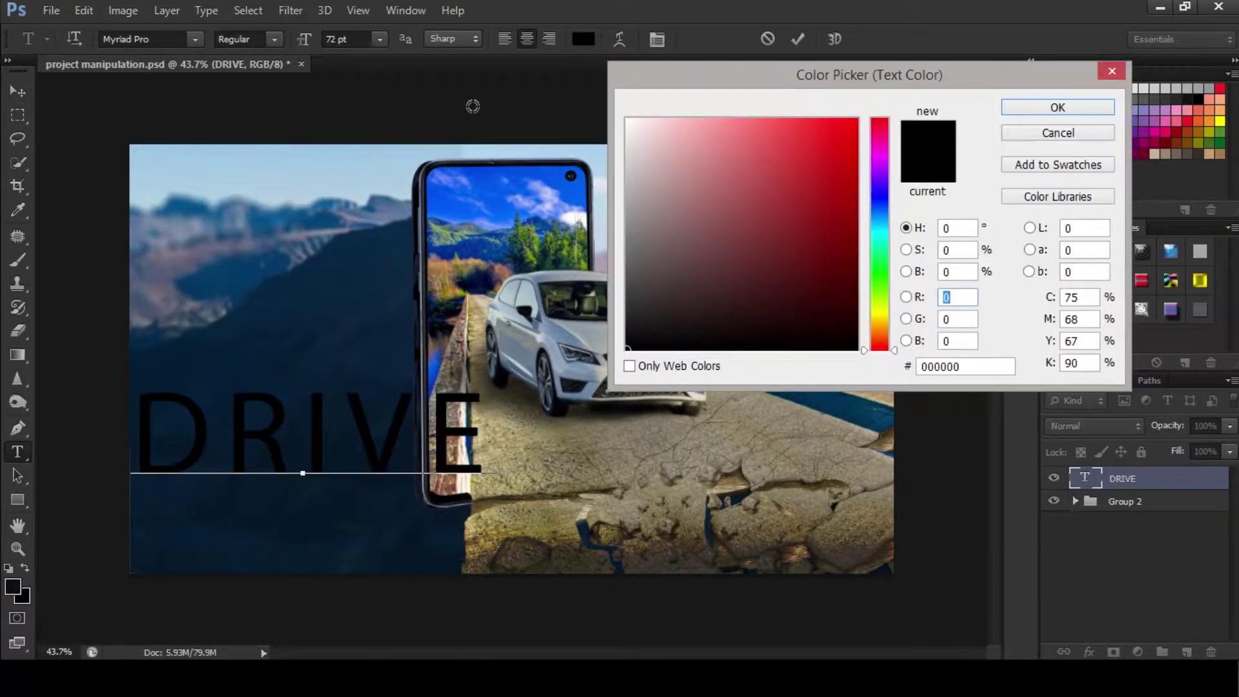
left_click_drag(651, 140, 625, 118)
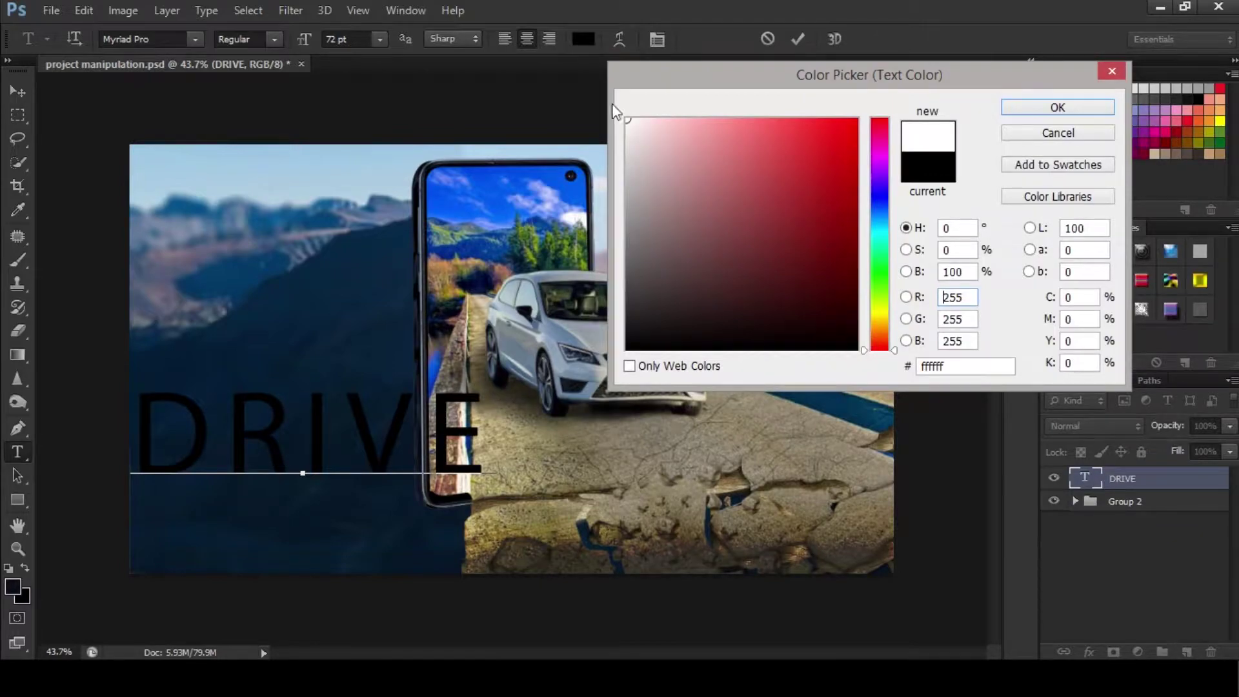
left_click(1027, 108)
- Set DRIVE in the Sifonn font and nudge it further left
left_click(195, 39)
scroll(231, 571, "down", 5)
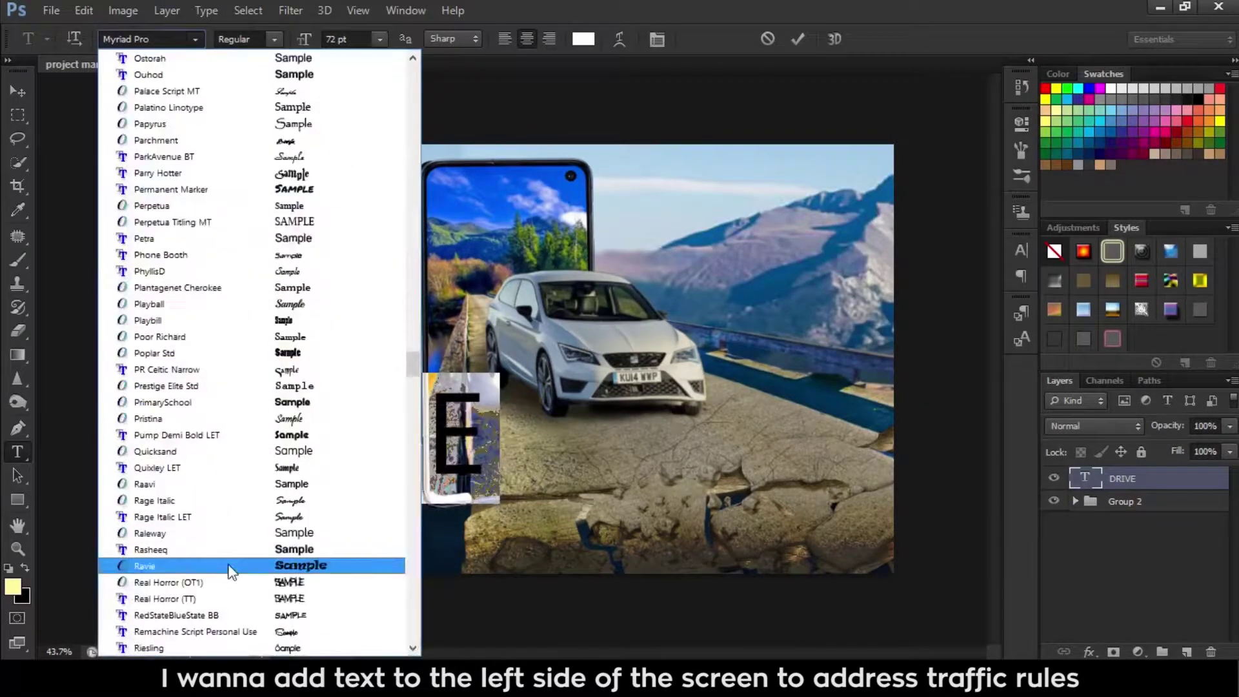
scroll(231, 571, "down", 6)
scroll(231, 567, "down", 7)
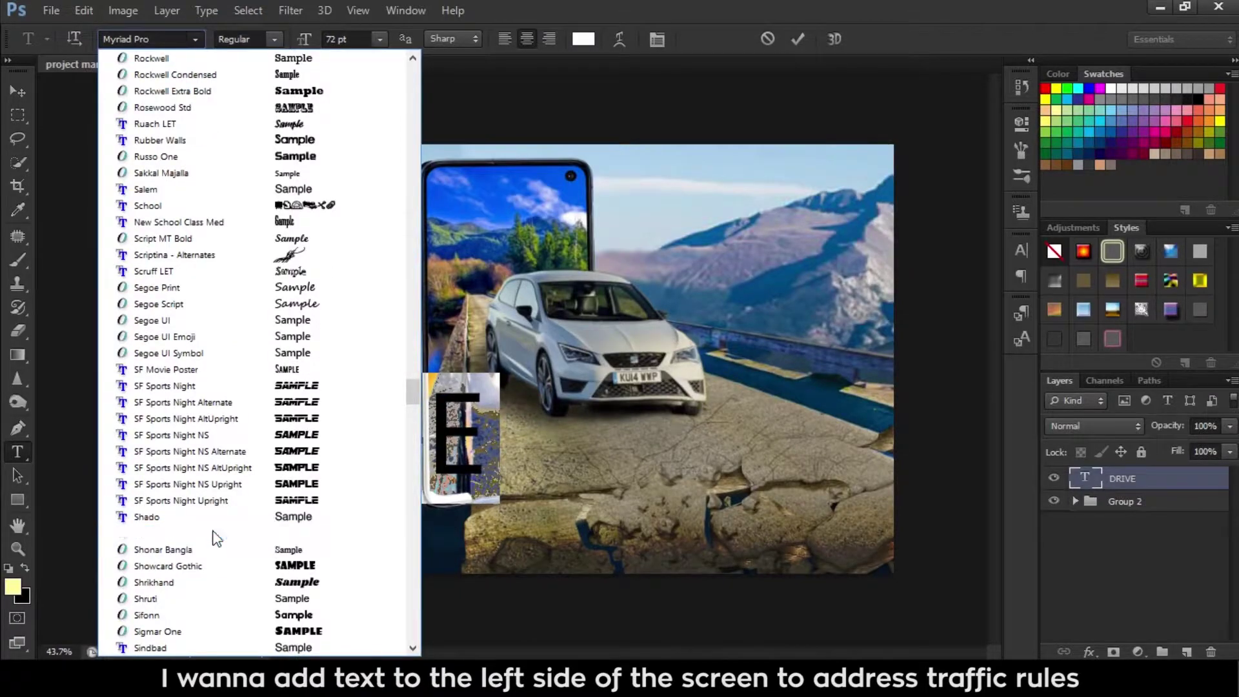
scroll(216, 535, "down", 7)
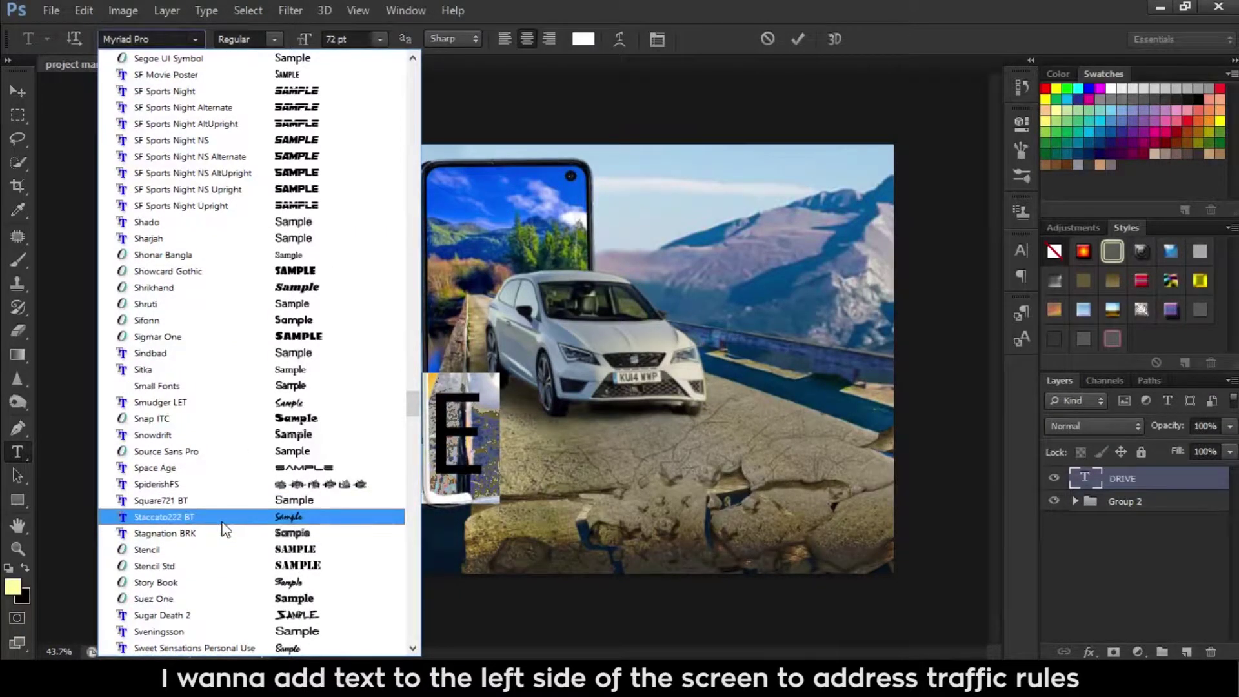
left_click(202, 317)
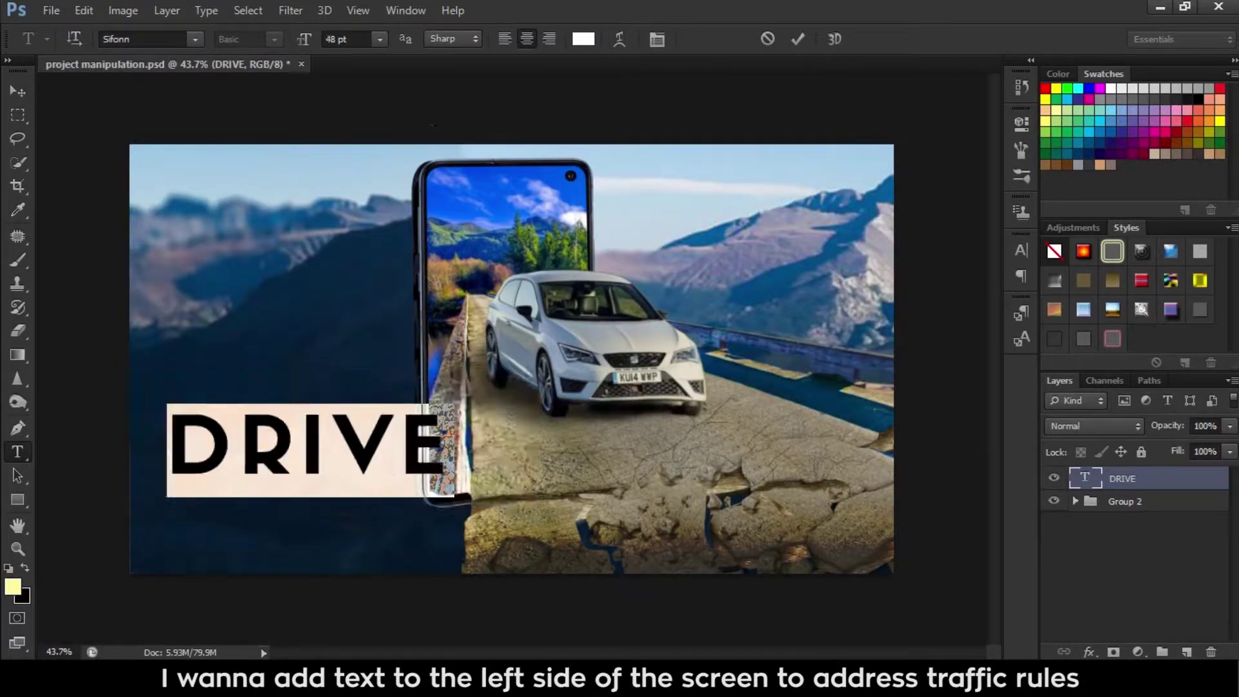
left_click(17, 95)
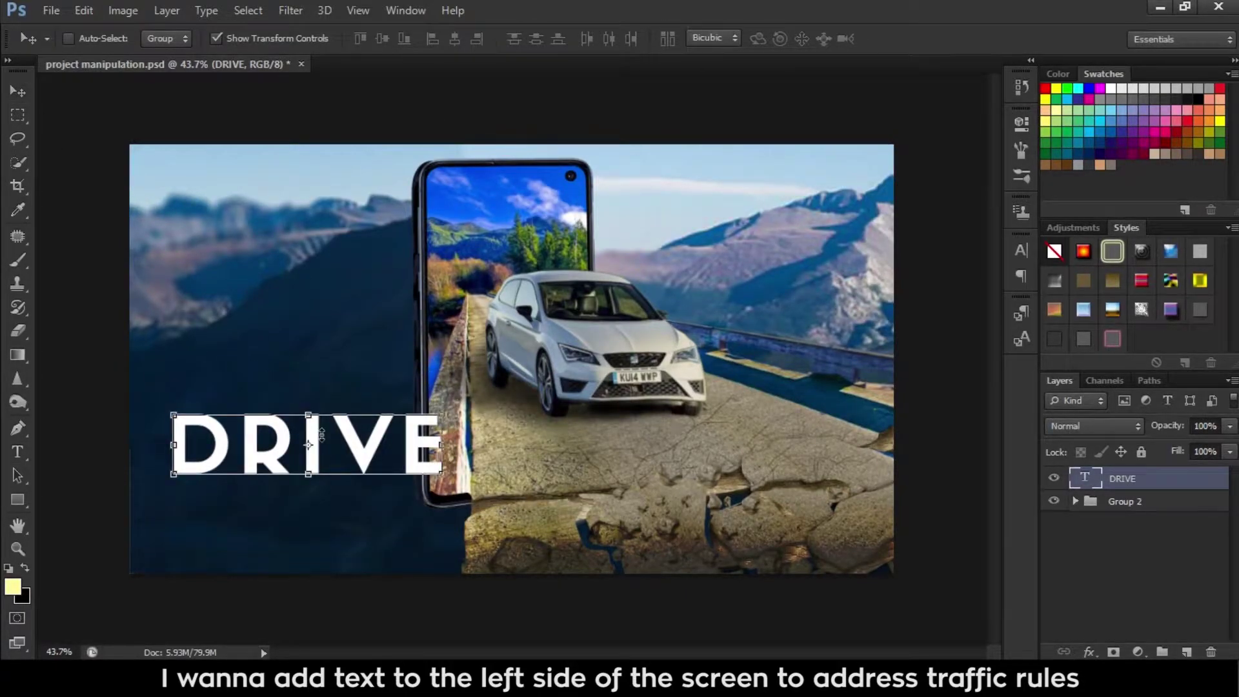
mouse_move(347, 453)
left_mouse_down()
mouse_move(329, 455)
mouse_move(308, 512)
left_mouse_up()
- Duplicate the DRIVE line and retype the copy as SAFELY
key("ctrl+j")
key("t")
double_click(229, 520)
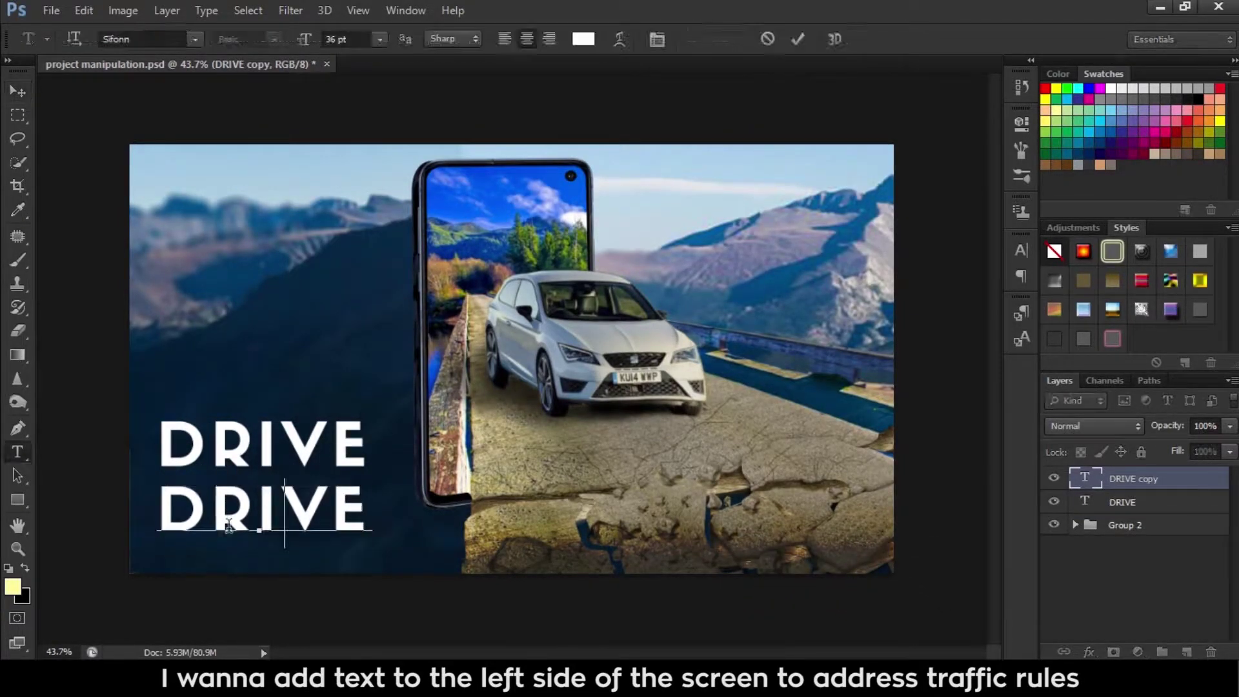
type("SAFELY")
key("ctrl+Return")
key("v")
- Add a smaller KEEP YOUR tagline line on the left above DRIVE
key("ctrl+shift+alt+n")
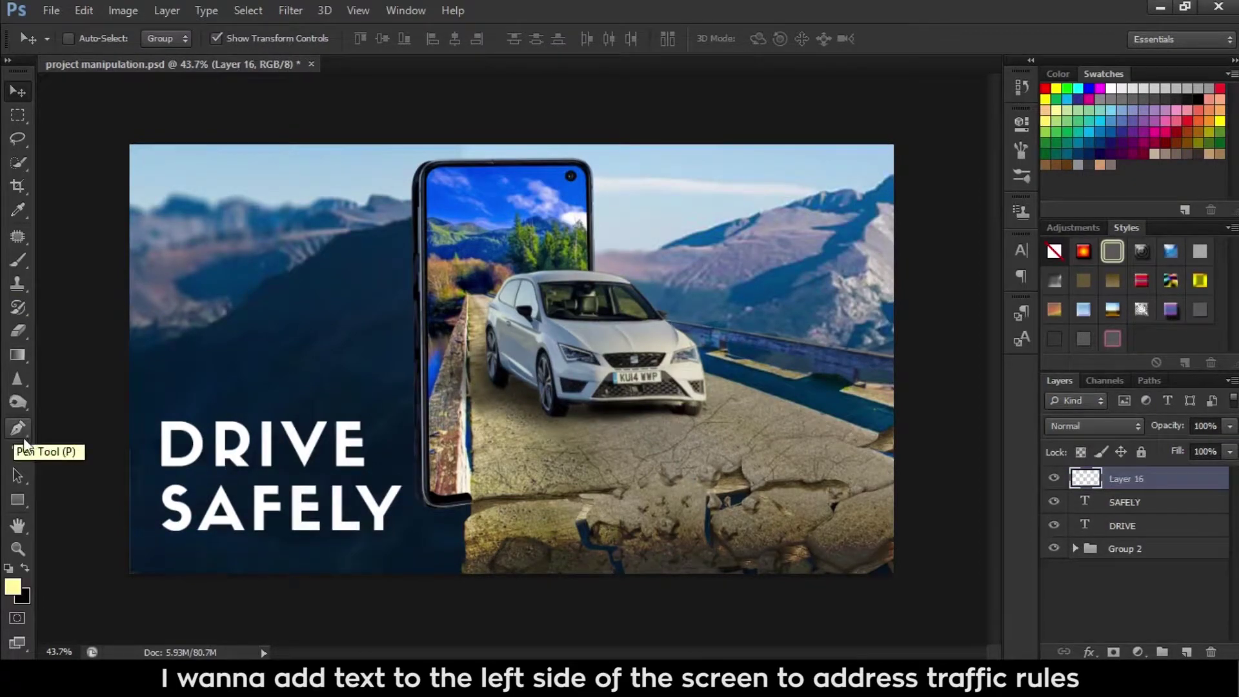
key("t")
left_click(172, 355)
type("PHONE AWAY")
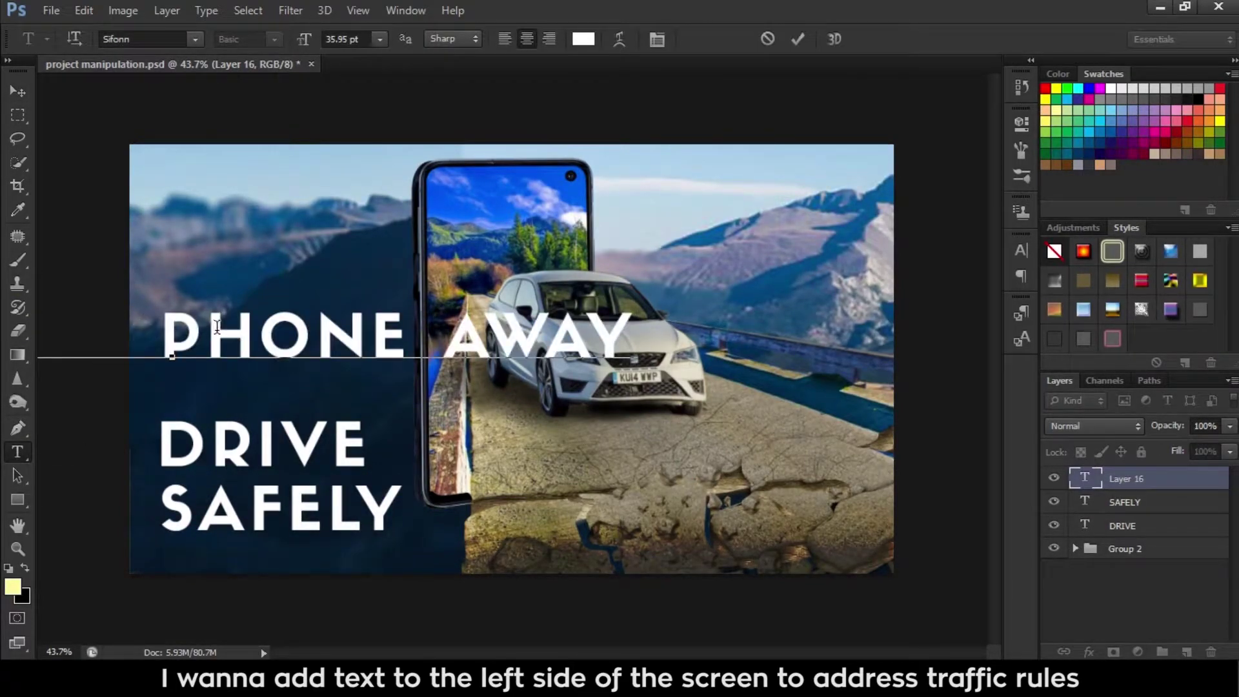
type("KEEP YOUR")
left_click(380, 38)
left_click(378, 202)
key("ctrl+Return")
key("v")
left_click_drag(258, 362, 391, 395)
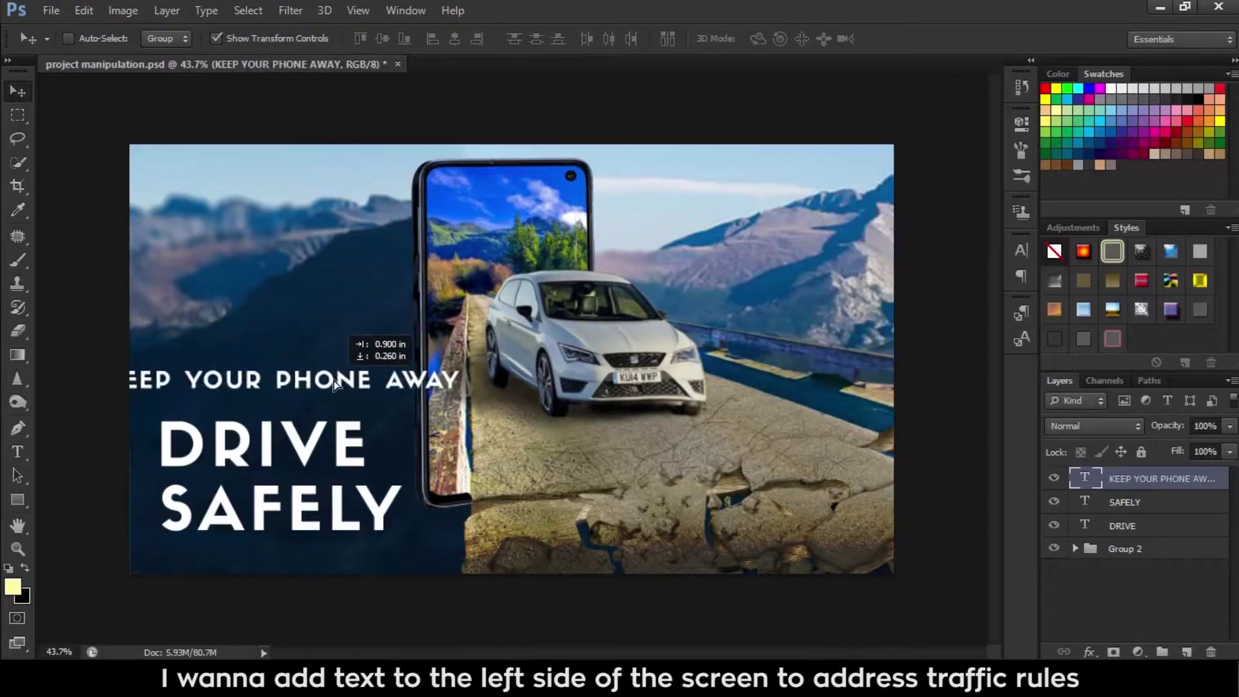
- Add PHONE AWAY as a second tagline line, raise both lines, and shift the placed logo left
left_click_drag(289, 376, 288, 404)
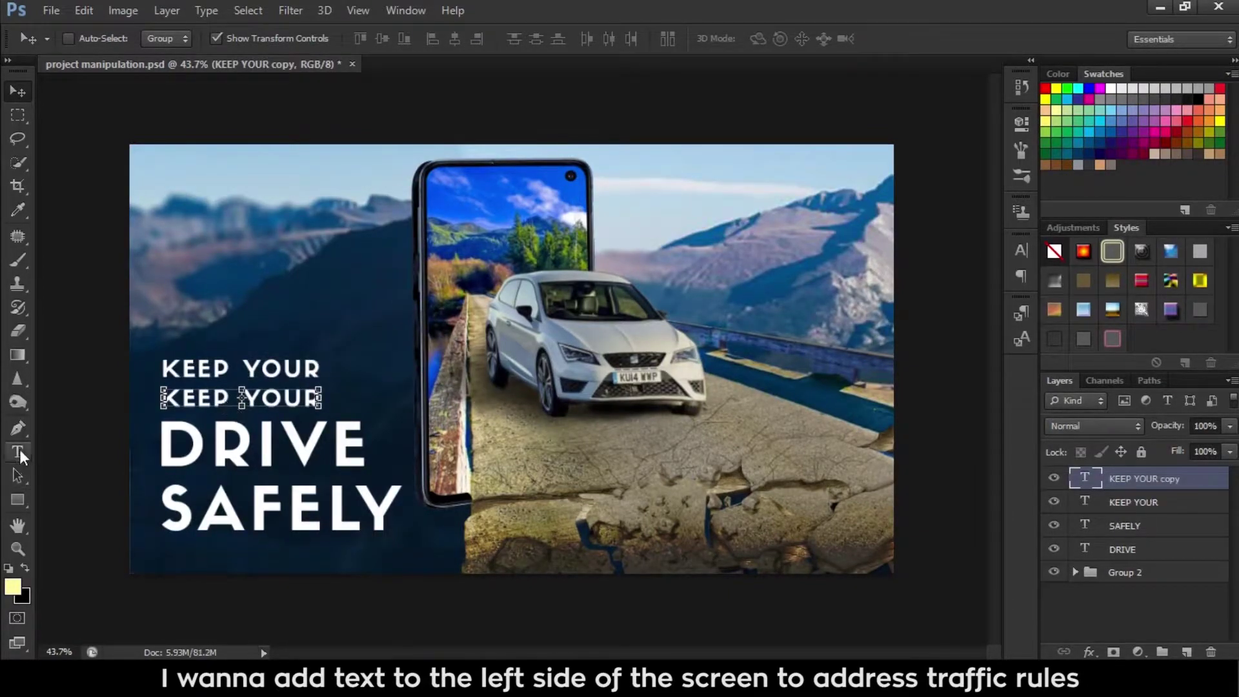
key("t")
left_click(266, 397)
key("ctrl+a")
type("PHONE AWAY")
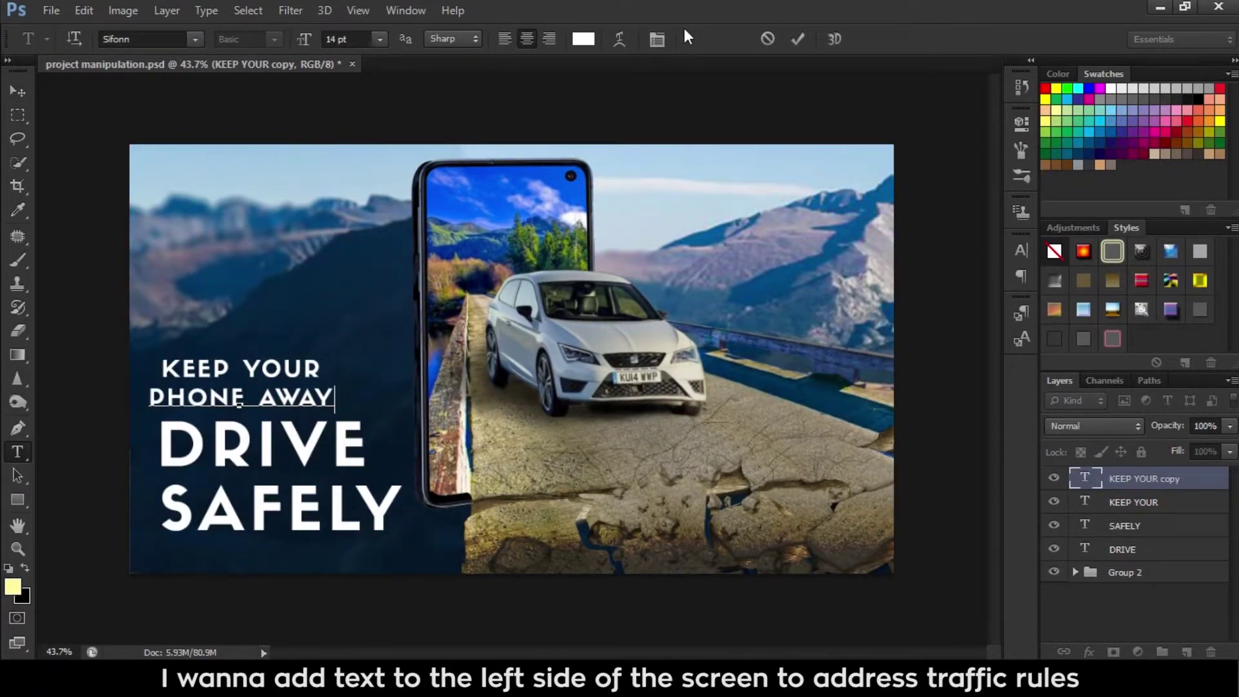
key("ctrl+Return")
key("v")
left_click_drag(316, 356, 316, 348)
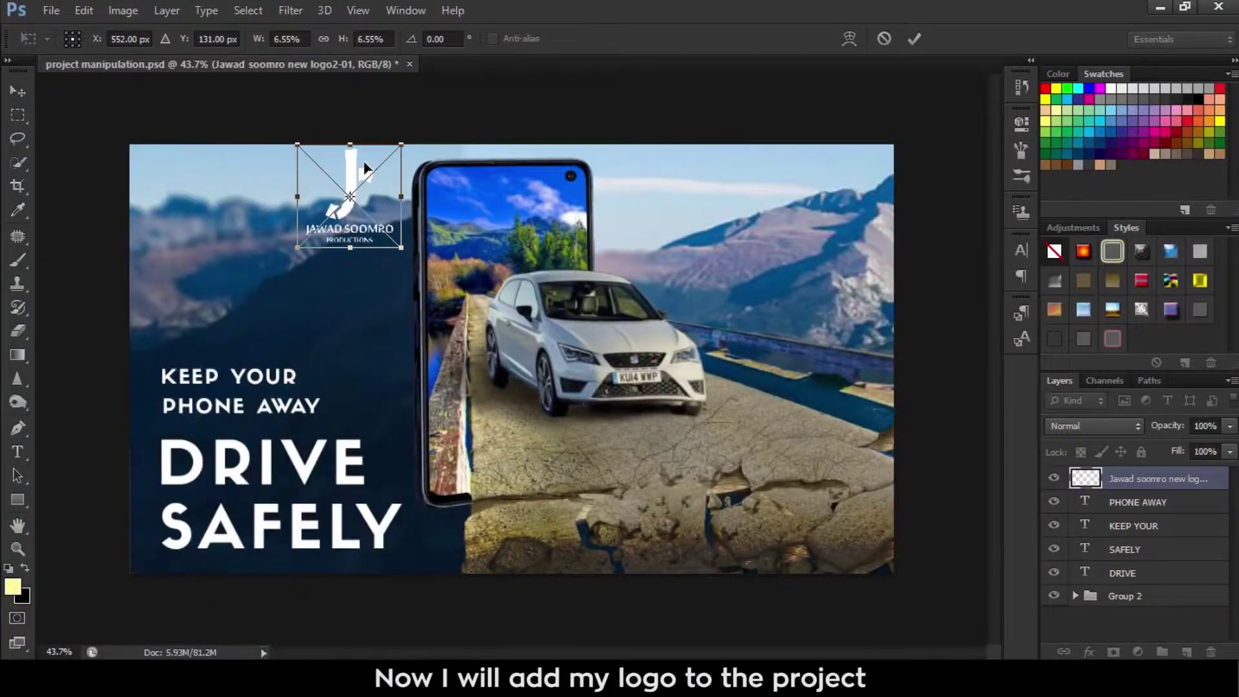
left_click_drag(365, 169, 215, 187)
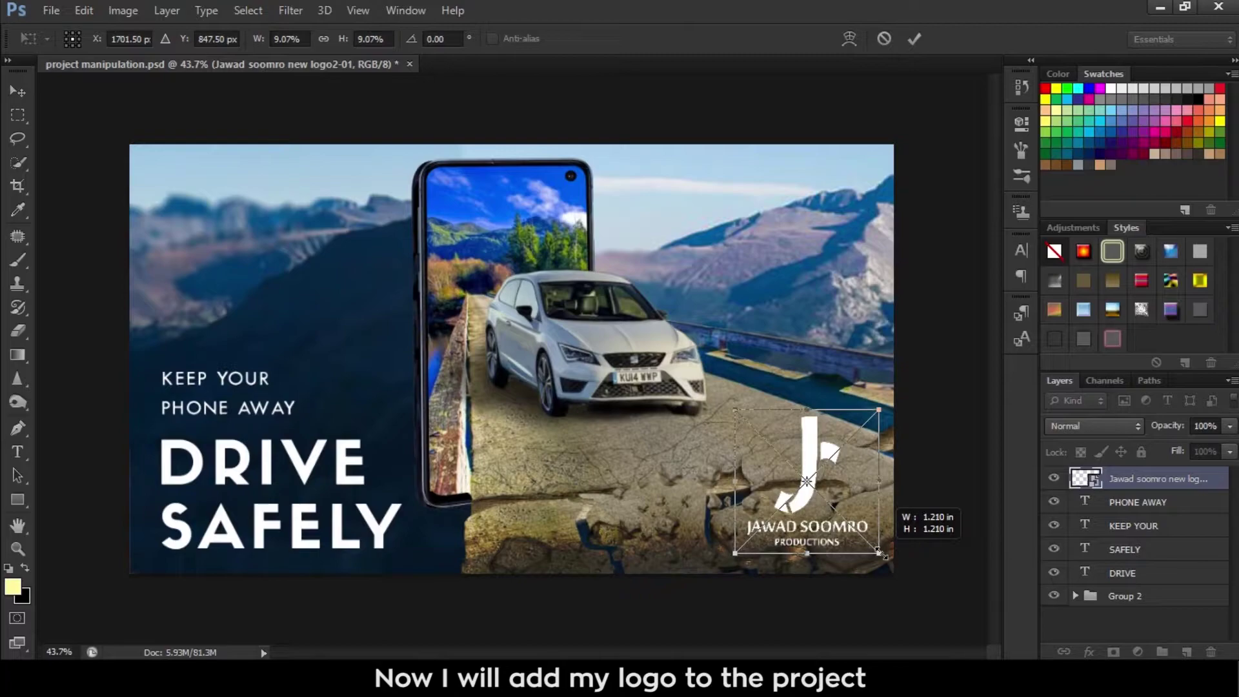
- Commit the scaled-down white logo in the lower-right corner over the cracked road
key("Return")
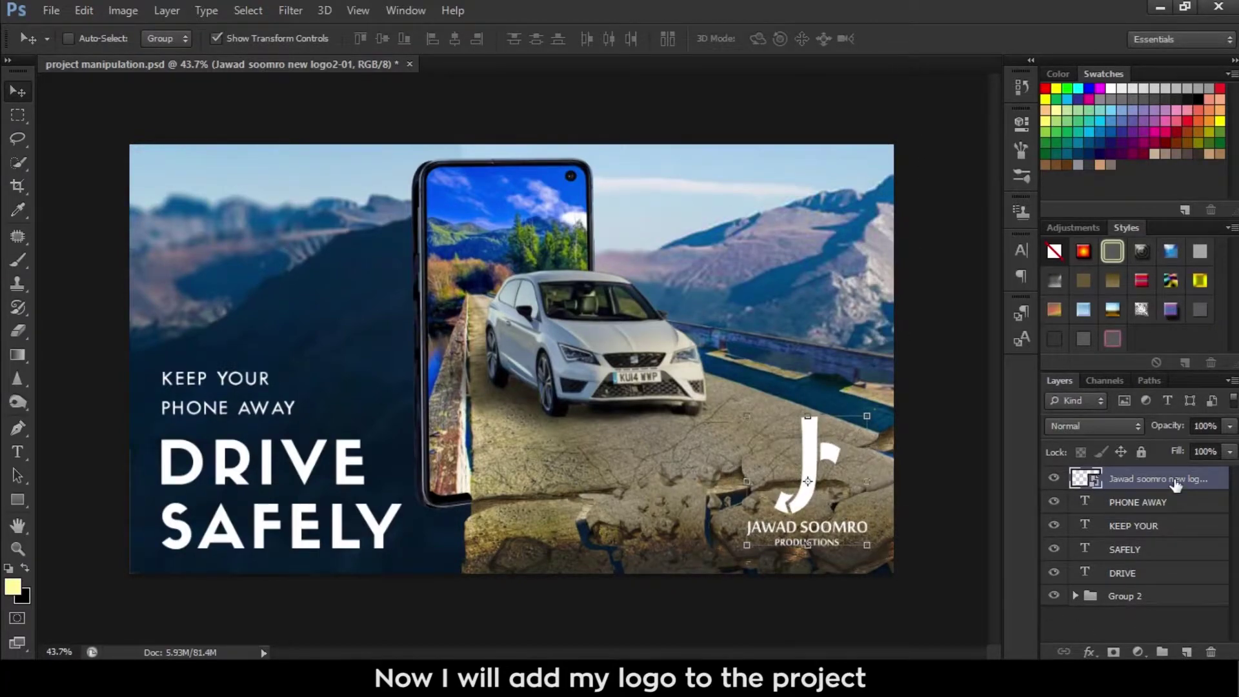